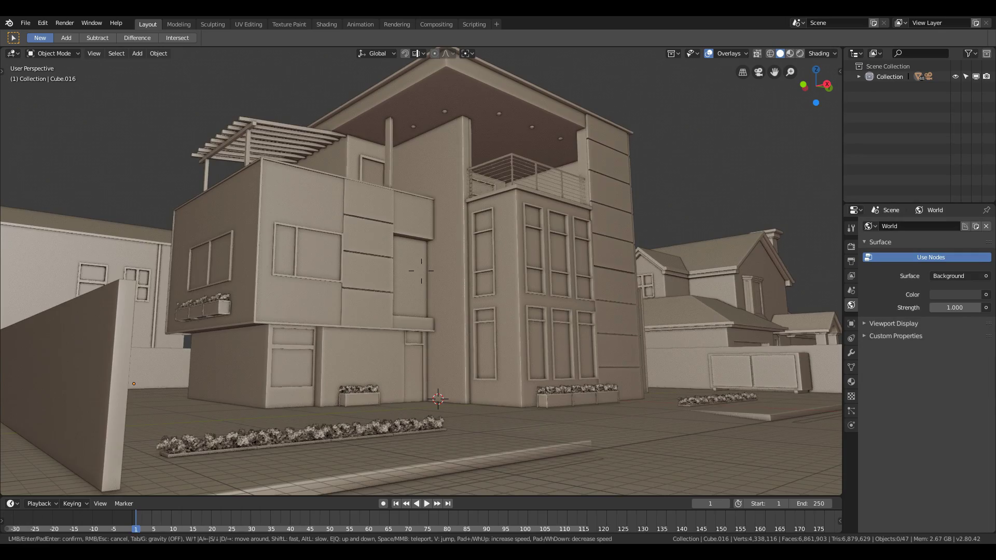
Step: Walk through the scene to examine the house exterior, its entrance facade and the surrounding yard
key("s")
key("e")
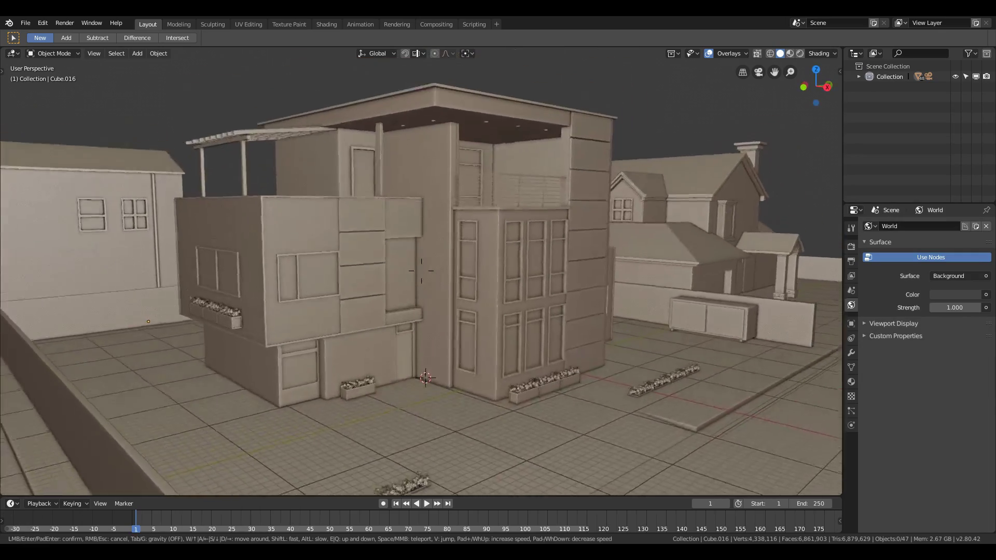
key("d")
key("w")
key("w")
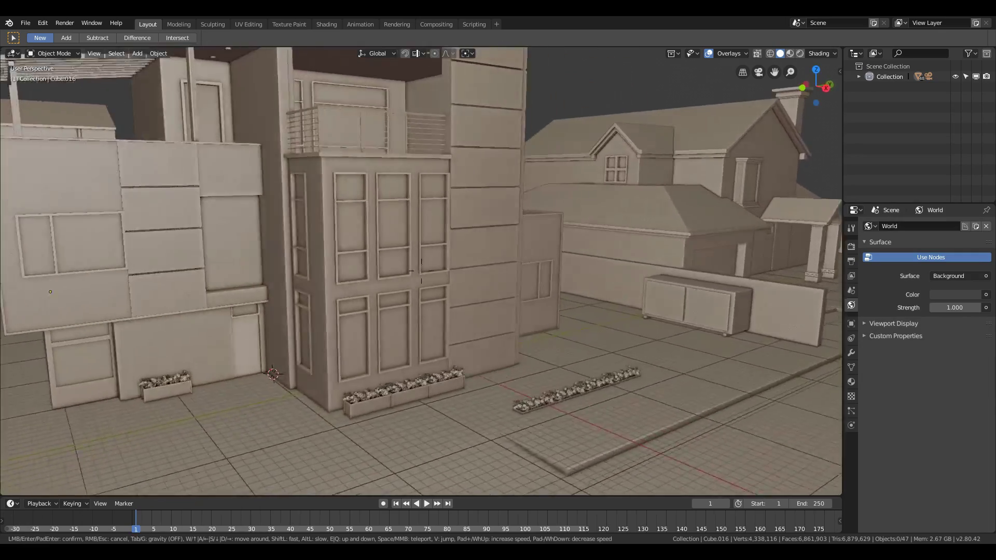
key("d")
key("a")
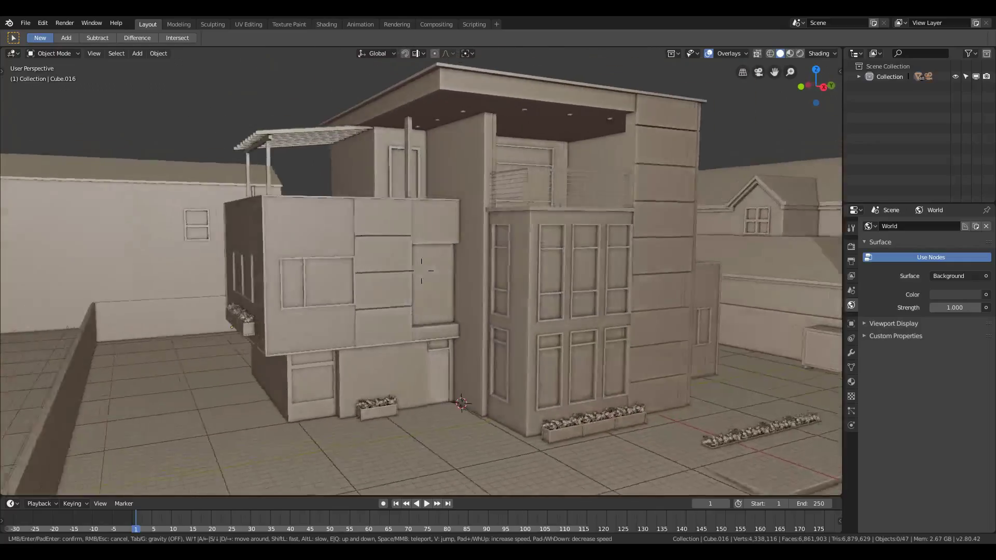
key("q")
key("a")
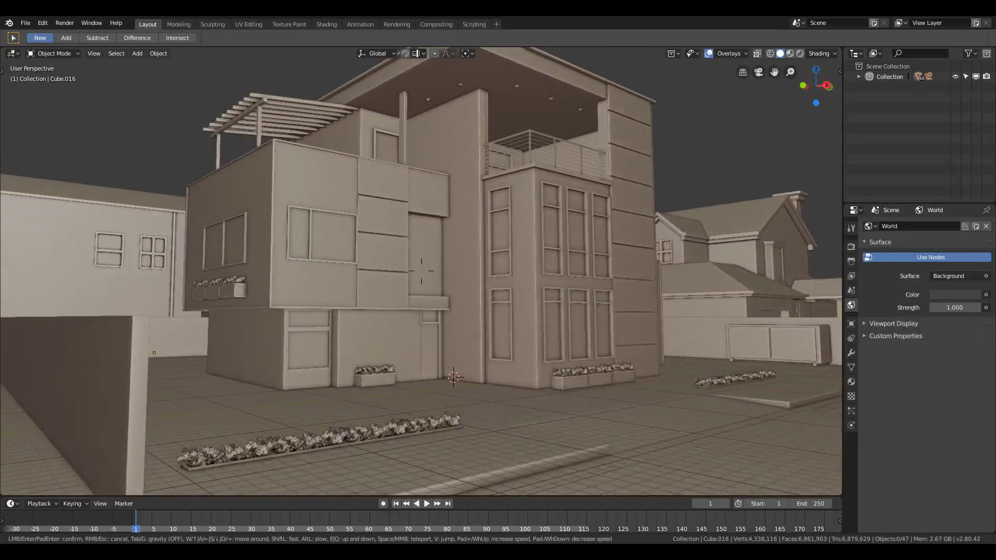
key("w")
key("s")
left_click(421, 271)
left_click(421, 271)
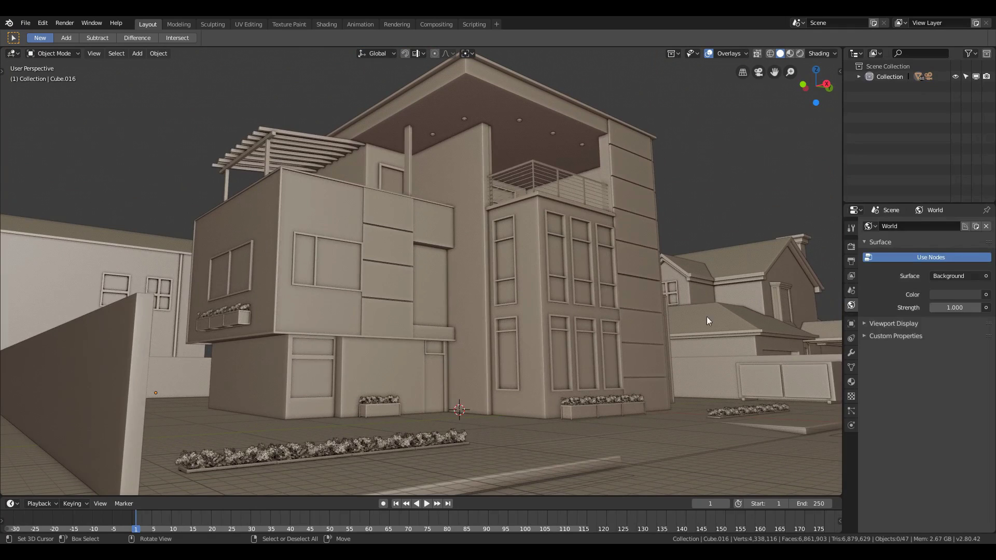
Step: Switch the viewport to LookDev shading, light it with the warm interior HDRI beside ennis.hdr, and set its background to 1.000
left_click(851, 247)
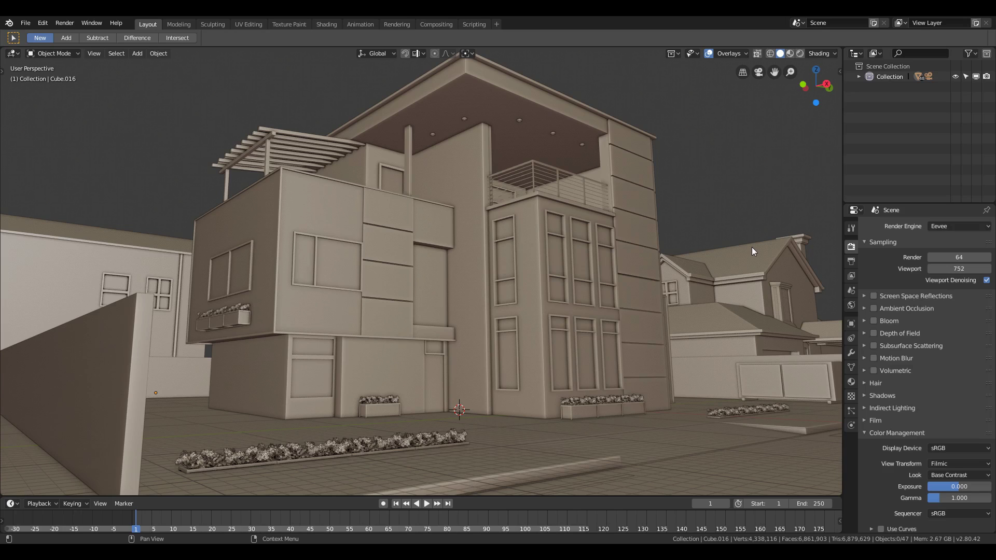
left_click(789, 54)
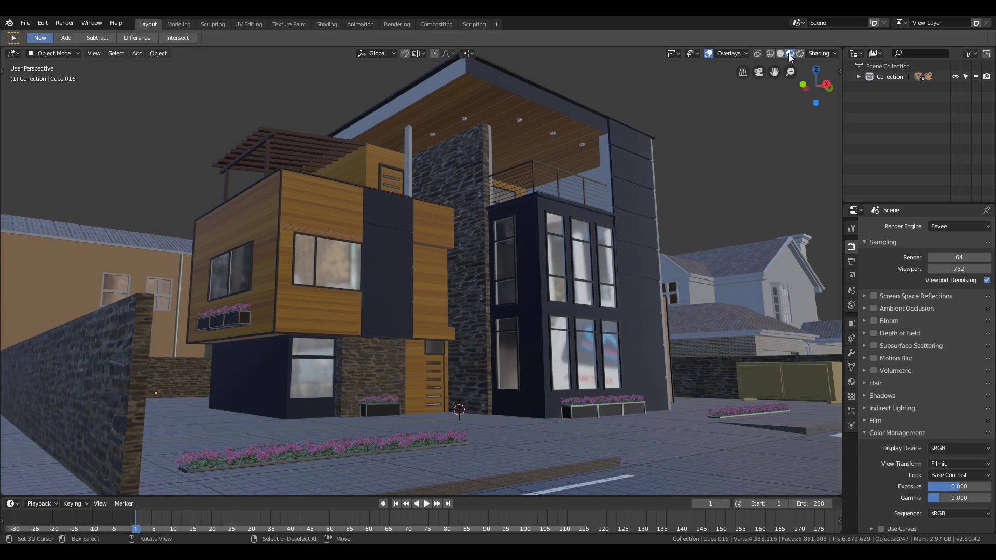
left_click(826, 55)
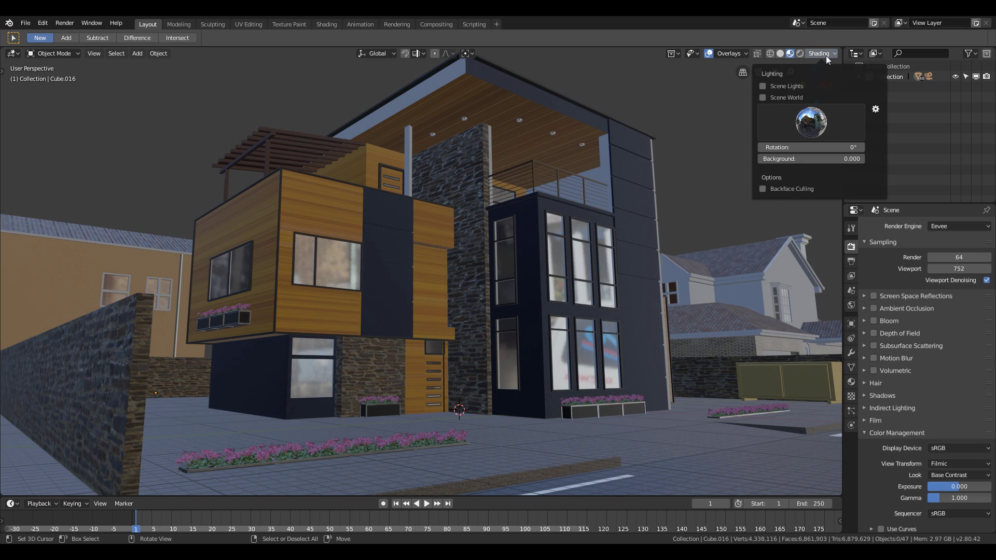
left_click(826, 123)
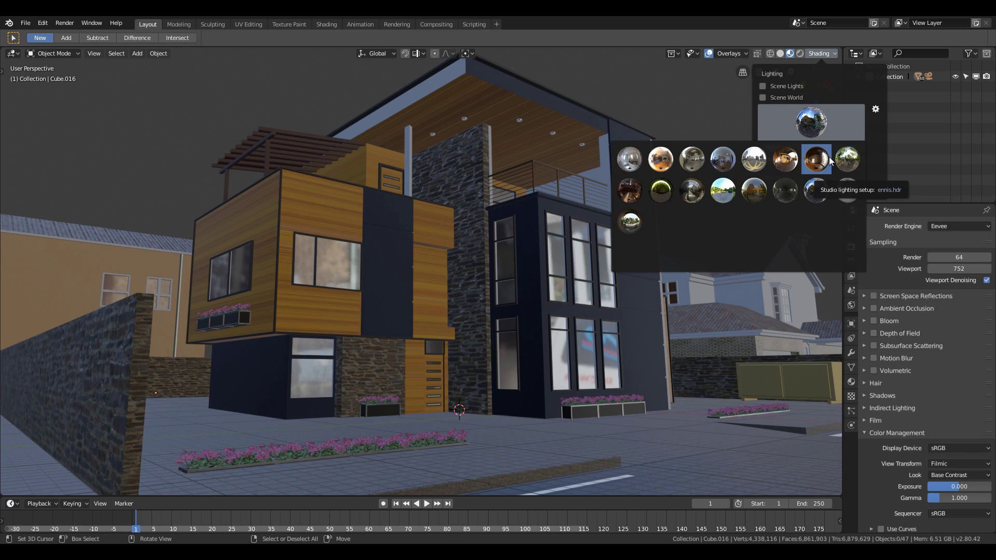
left_click(785, 162)
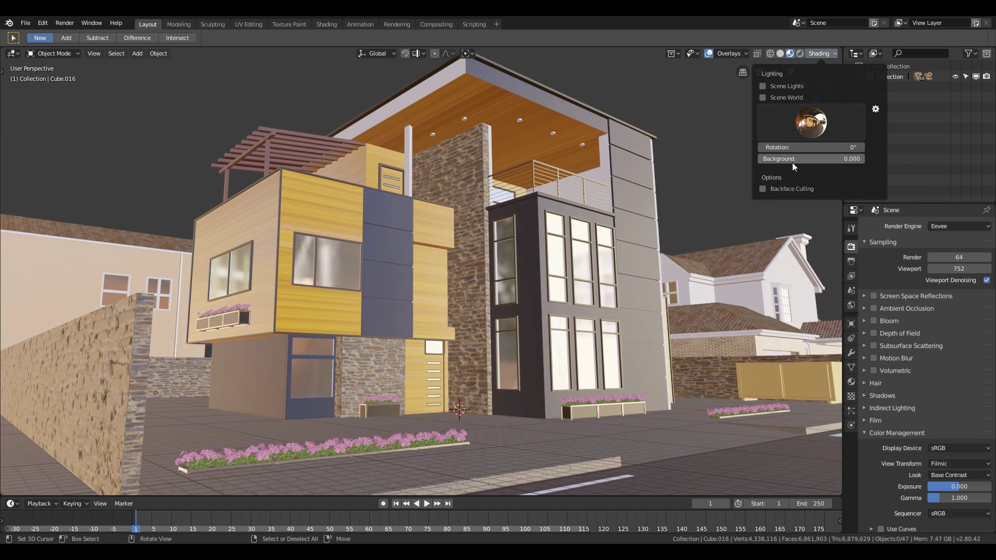
left_click_drag(793, 161, 898, 160)
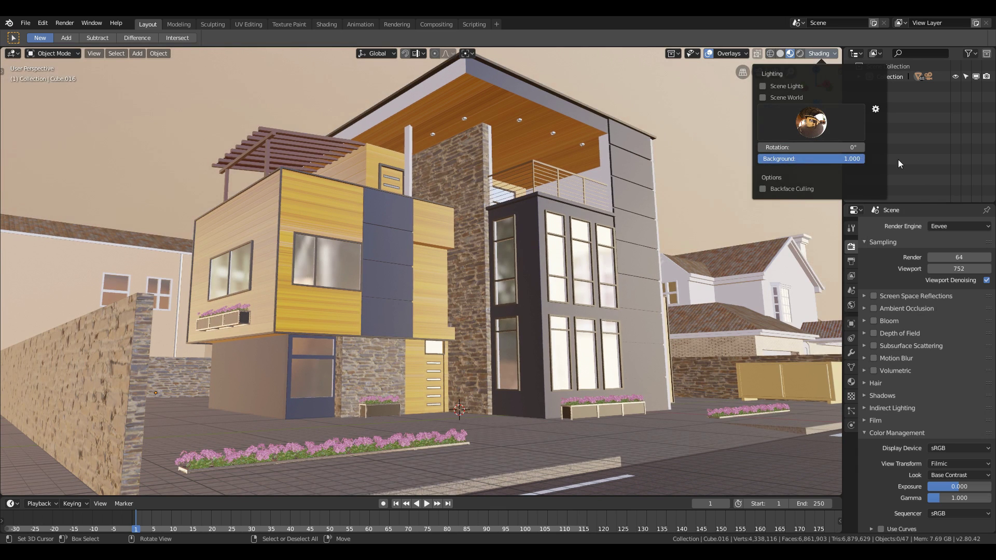
Step: Rotate the preview HDRI lighting to -6.8°
left_click(818, 54)
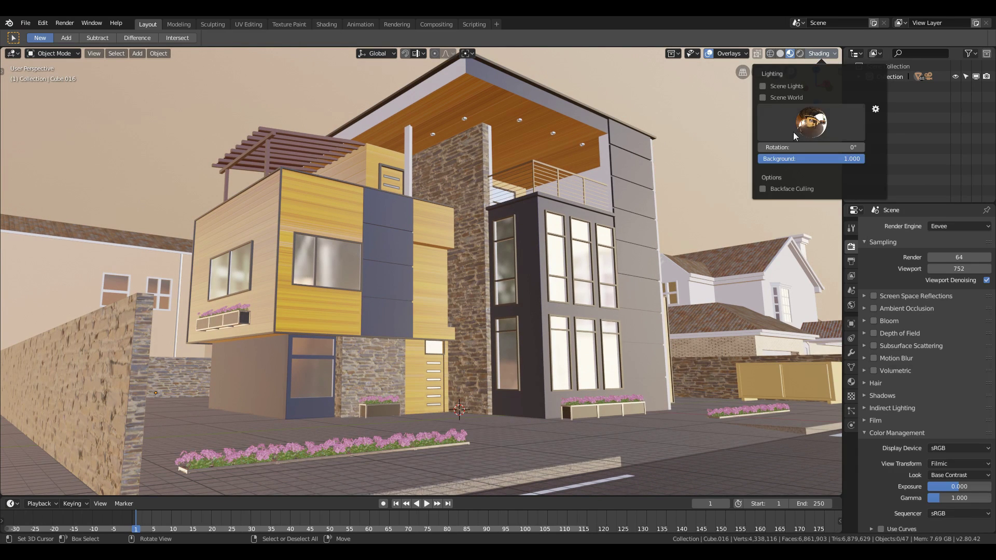
left_click_drag(789, 149, 738, 149)
left_click(790, 150)
left_click(825, 151)
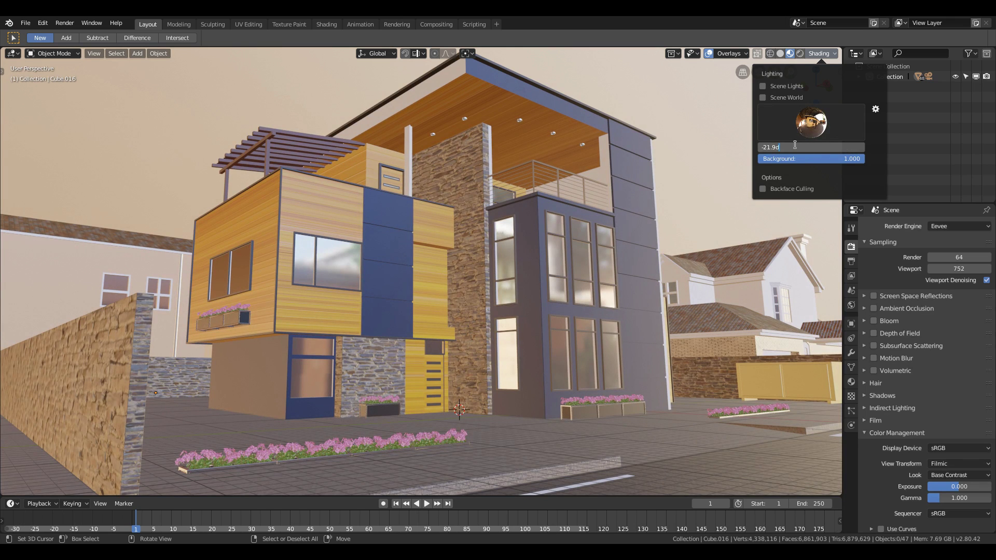
left_click(801, 170)
left_click_drag(802, 149, 765, 147)
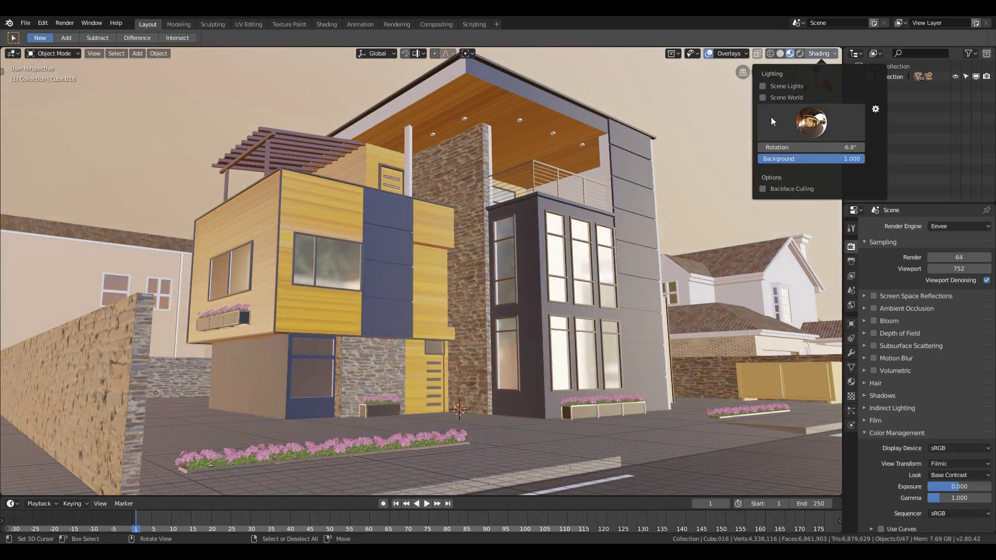
Step: Change the preview lighting to a dim overcast outdoor HDRI and set its rotation to -31.4°
left_click(771, 118)
left_click(689, 220)
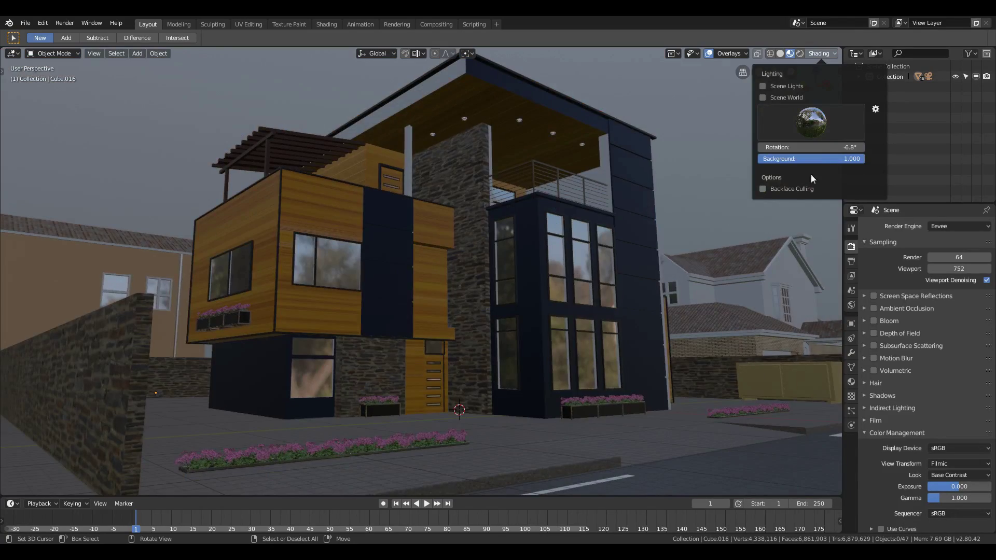
mouse_move(825, 149)
left_mouse_down()
mouse_move(752, 148)
mouse_move(820, 154)
left_mouse_up()
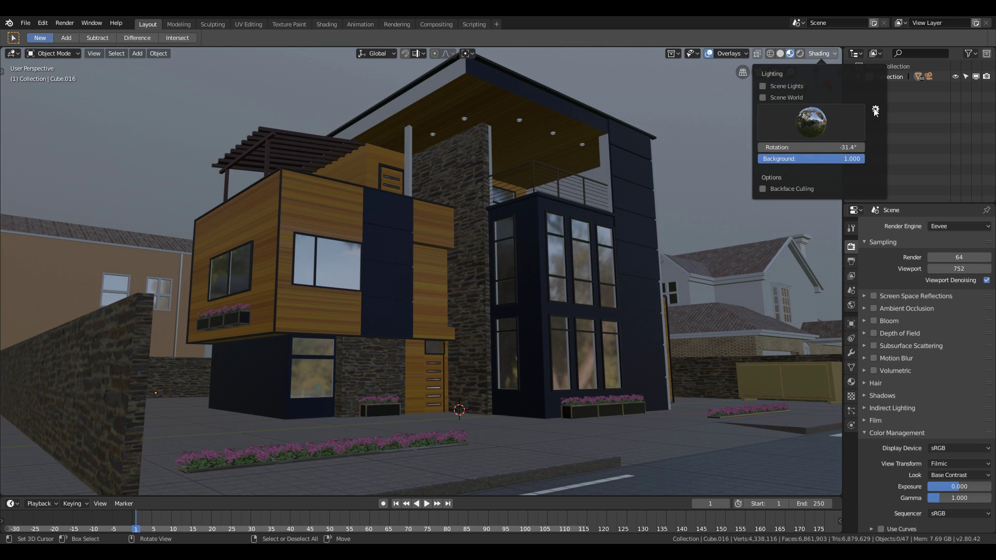
Step: Install the hdrmaps_com_free_065 Ref image from G:\downloaded free blender stuff\hdri\New folder (2)\New folder as a custom LookDev HDRI
left_click(875, 110)
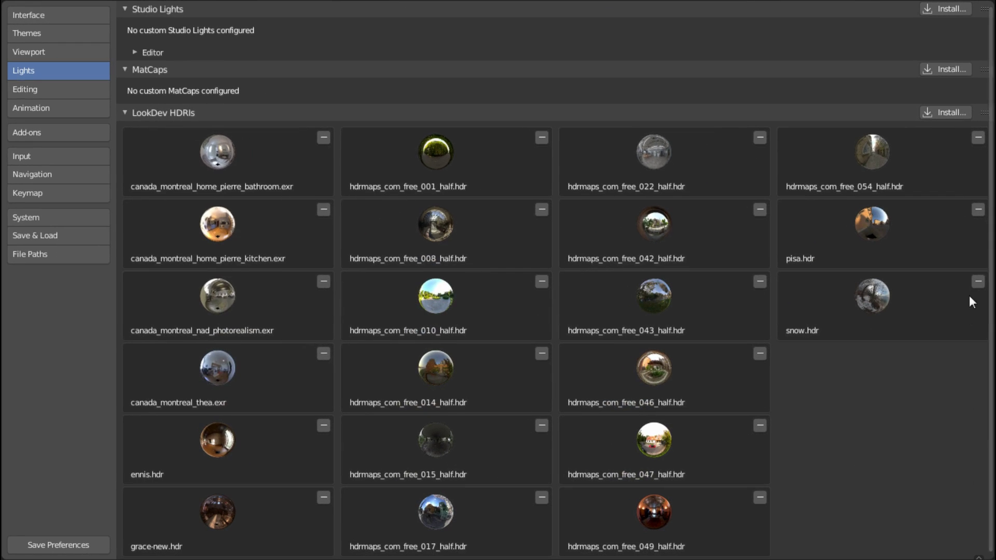
left_click(942, 118)
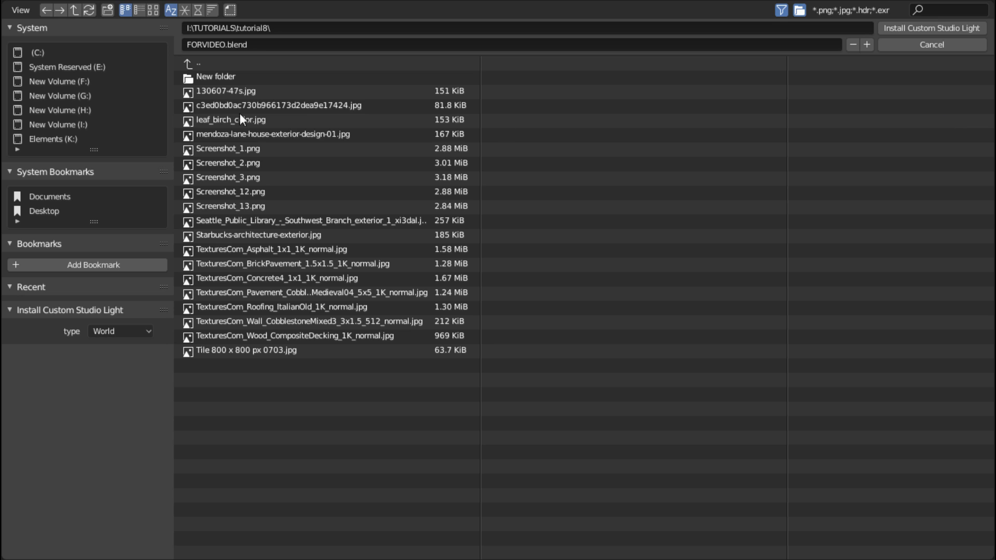
left_click(116, 97)
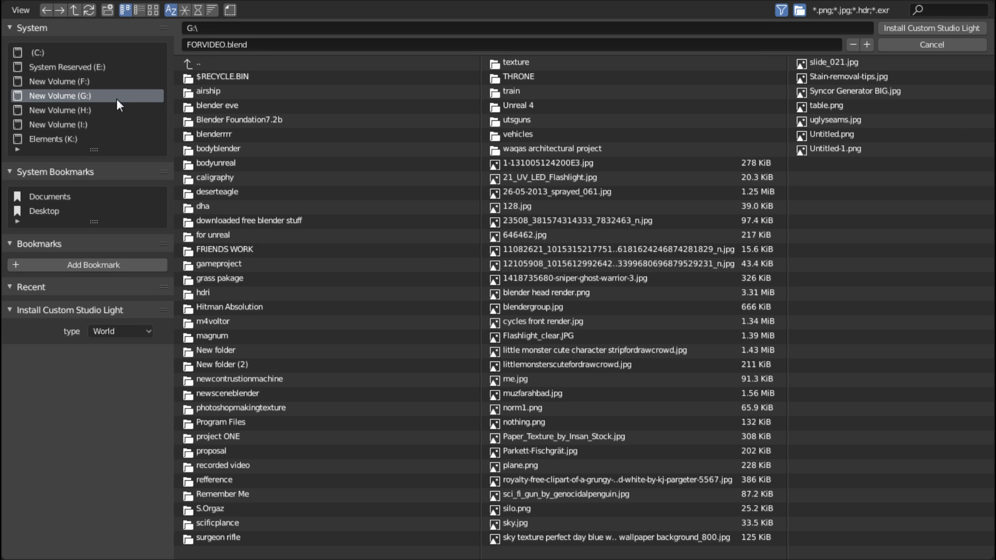
left_click(242, 219)
left_click(214, 79)
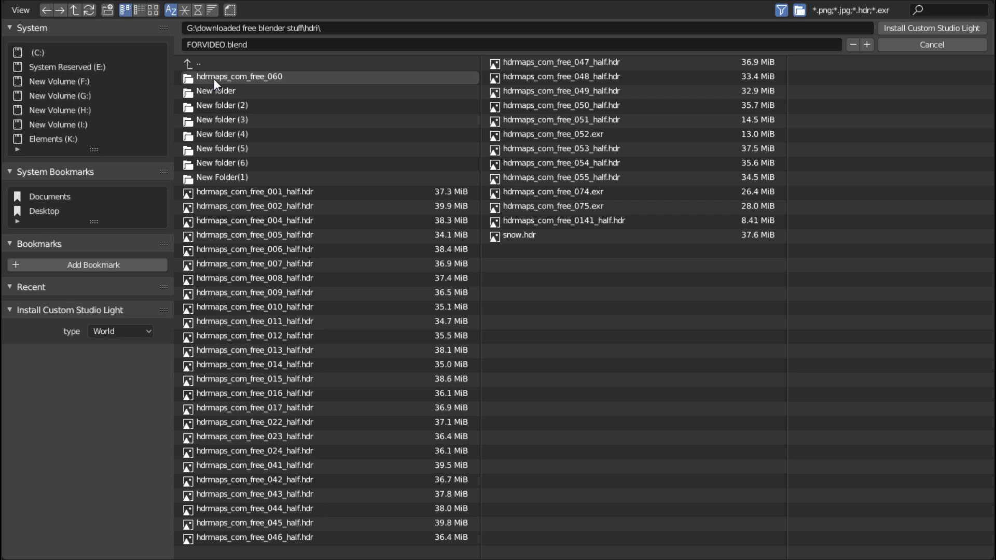
left_click(228, 106)
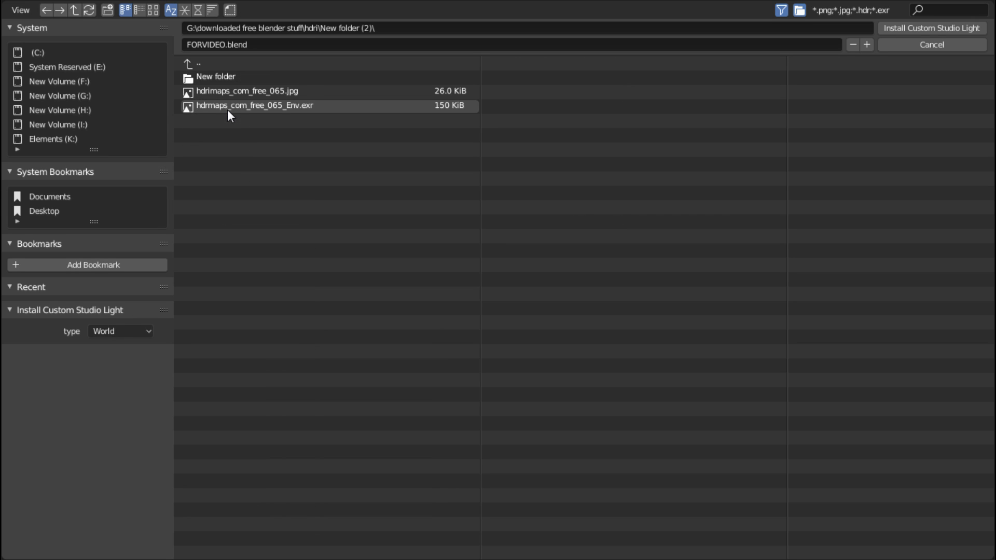
left_click(234, 79)
left_click(153, 10)
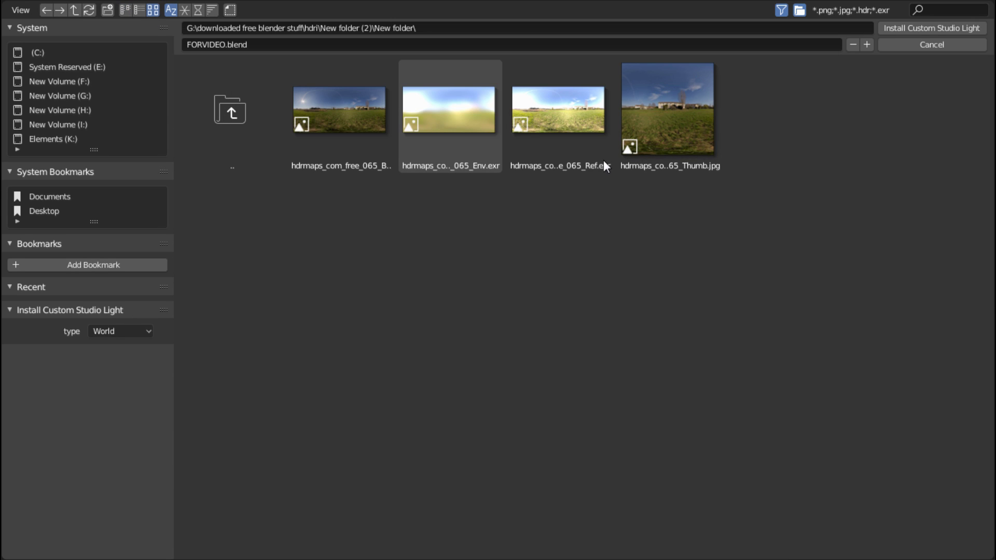
double_click(553, 134)
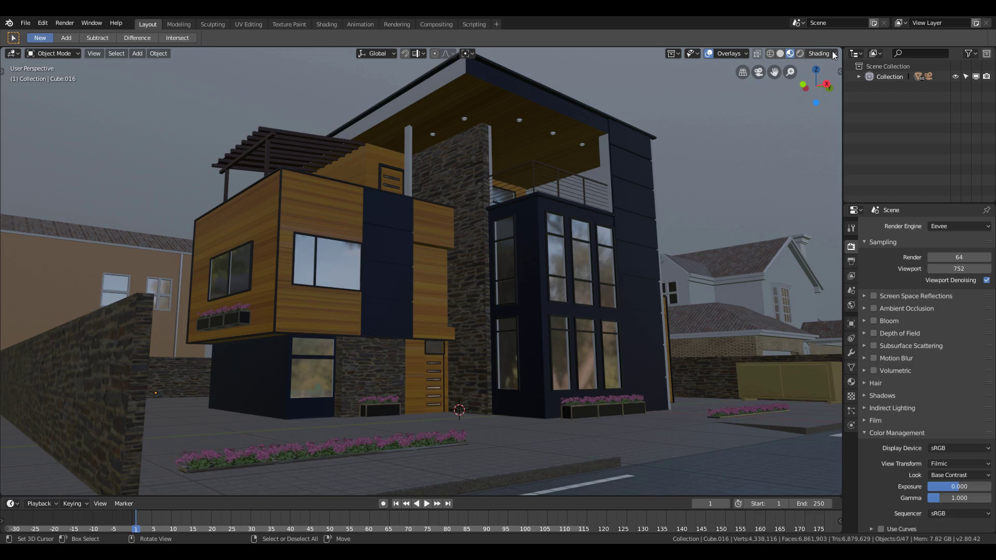
Step: Light the preview with the newly installed grass-field HDRI, adjust its rotation and hide its background
left_click(832, 51)
left_click(836, 132)
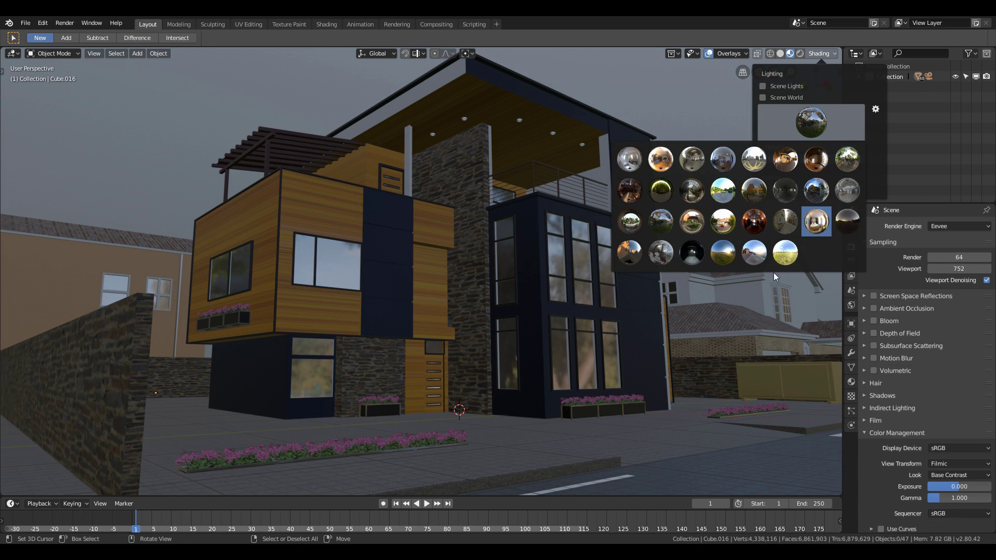
left_click(786, 253)
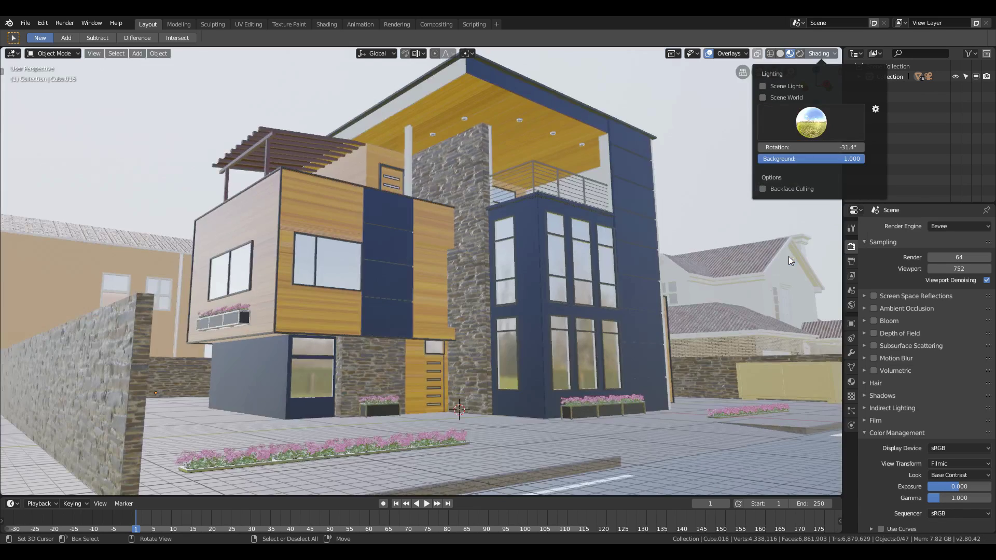
left_click(811, 53)
mouse_move(833, 159)
left_mouse_down()
mouse_move(760, 159)
mouse_move(804, 147)
mouse_move(768, 147)
mouse_move(884, 148)
left_mouse_up()
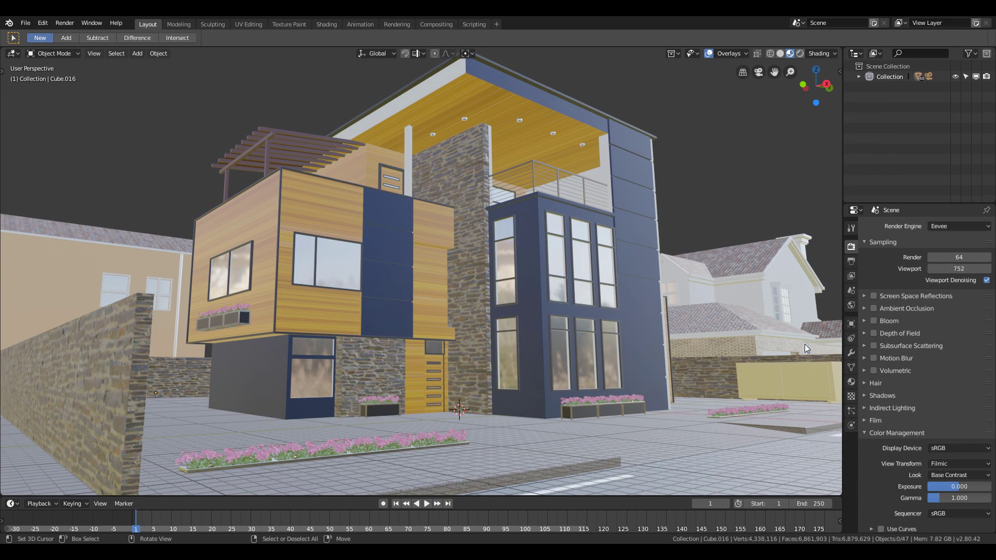
Step: Assign an Environment Texture to the World background color
left_click(850, 306)
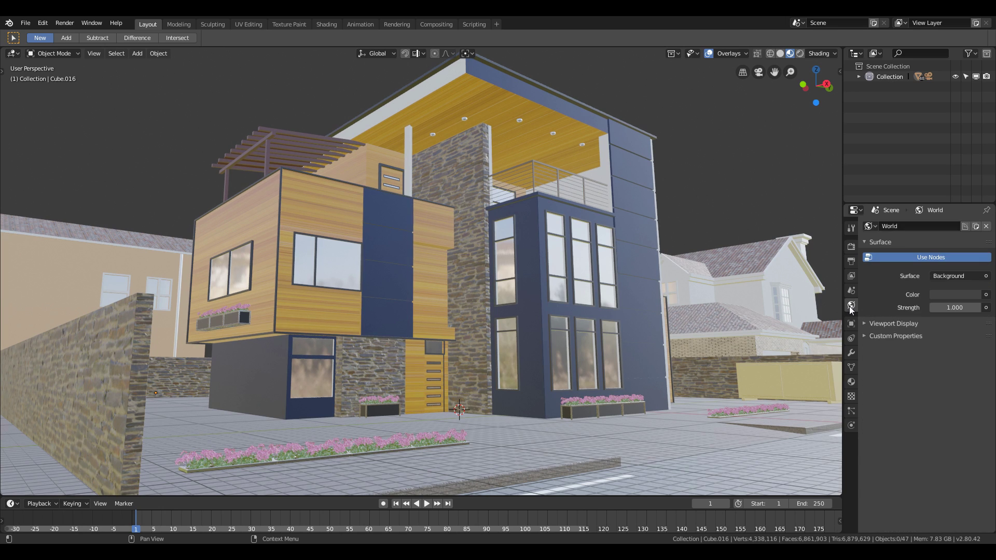
left_click(986, 294)
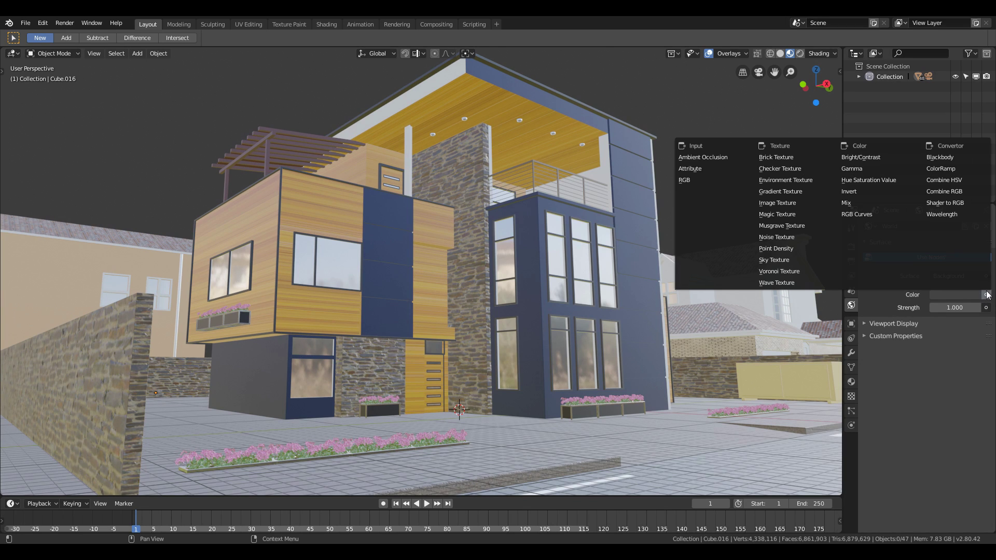
left_click(794, 180)
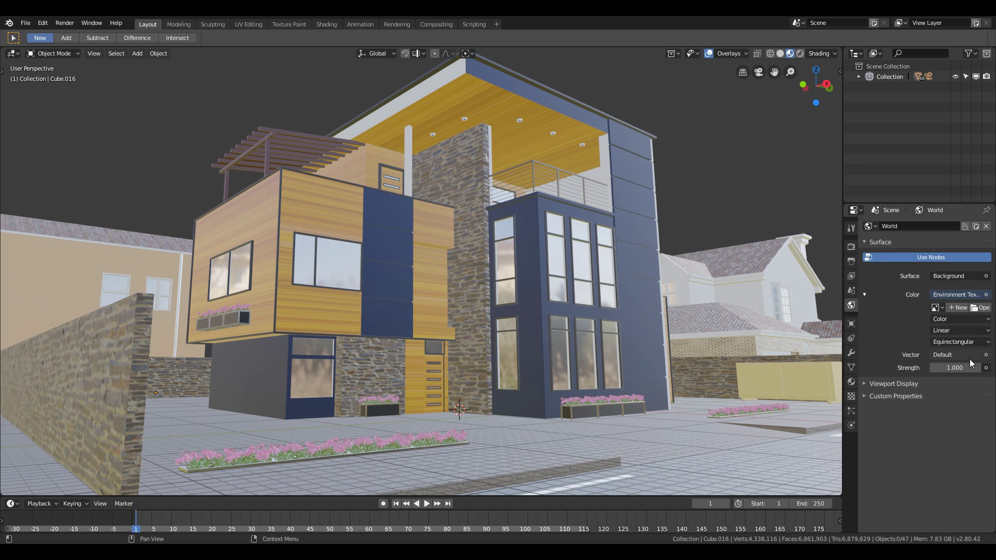
Step: Load the hdrmaps_com_free_065 image from G:\downloaded free blender stuff\hdri\New folder (2)\New folder into the World's environment texture
left_click(982, 309)
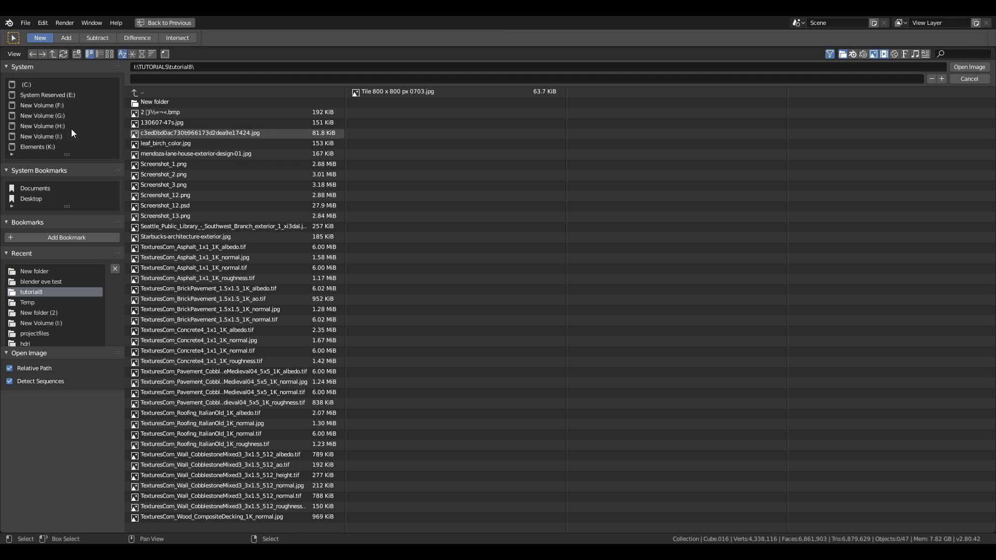
left_click(52, 117)
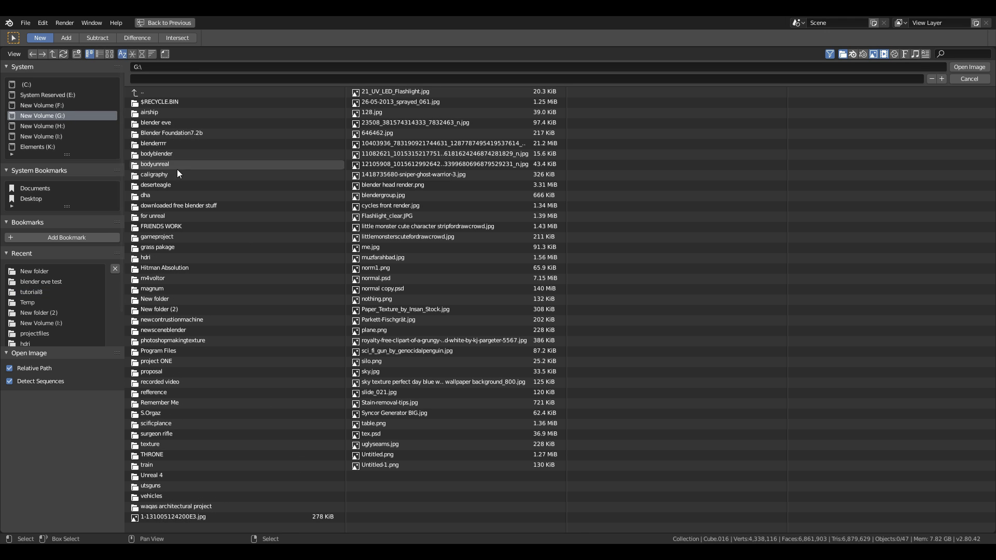
double_click(185, 207)
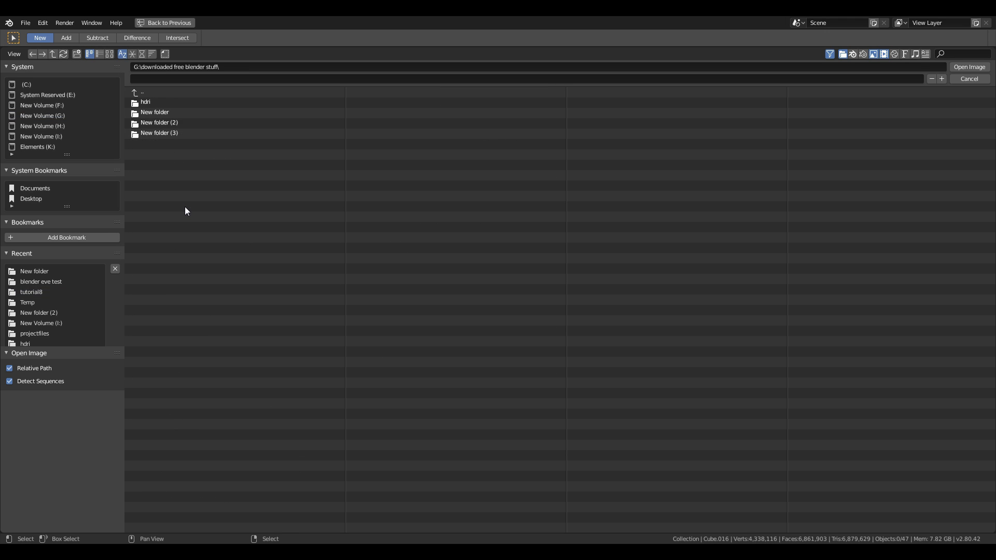
double_click(158, 100)
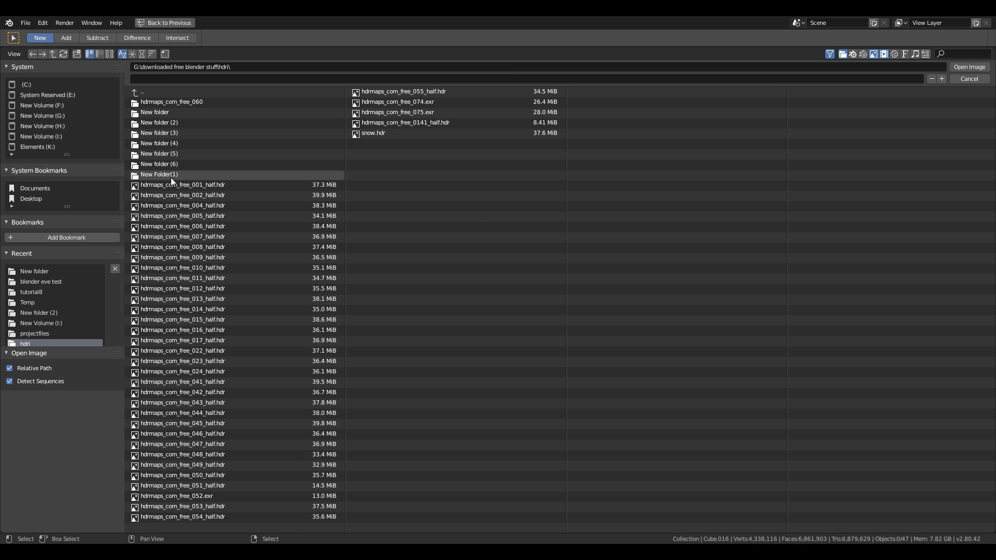
double_click(172, 125)
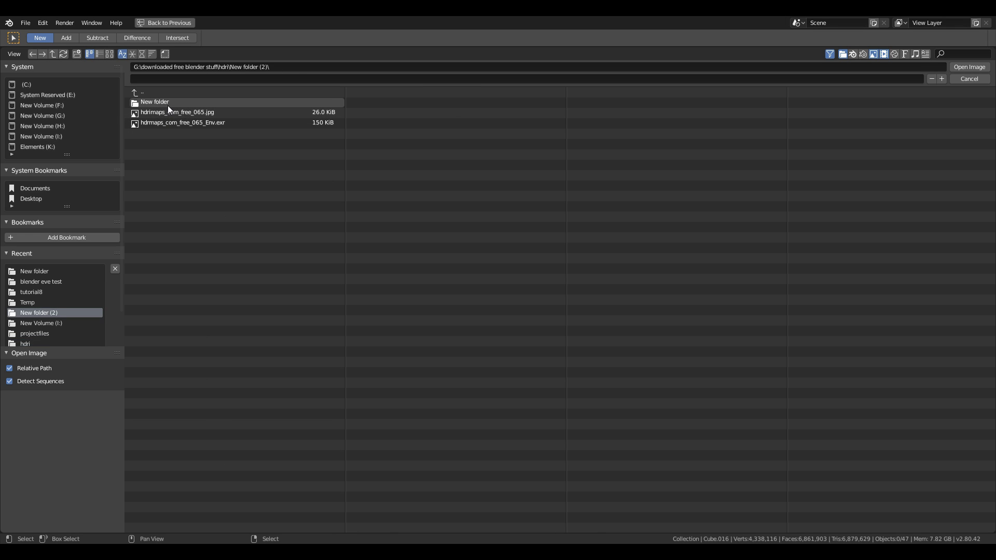
double_click(166, 102)
left_click(110, 54)
double_click(374, 121)
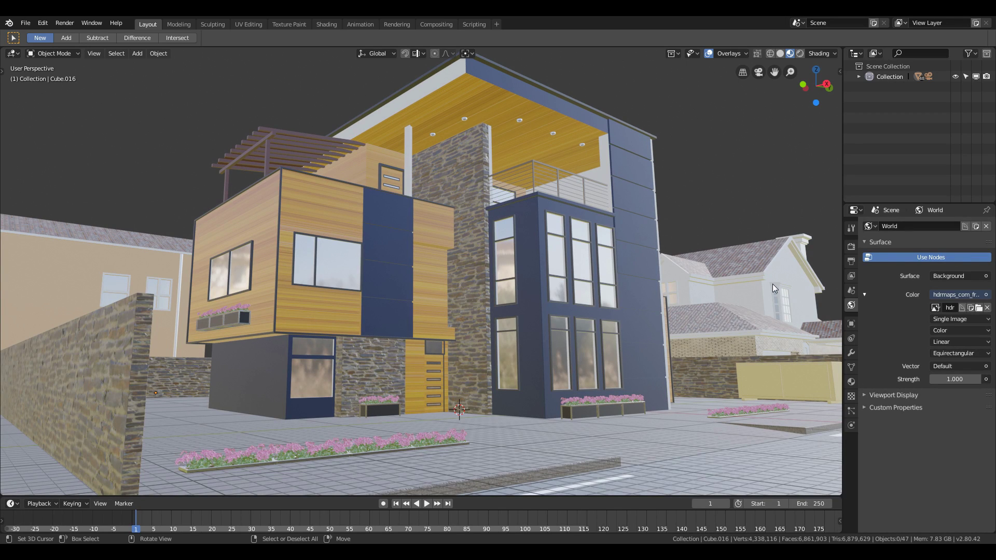
Step: Switch the viewport to rendered shading and reframe the house exterior
left_click(800, 55)
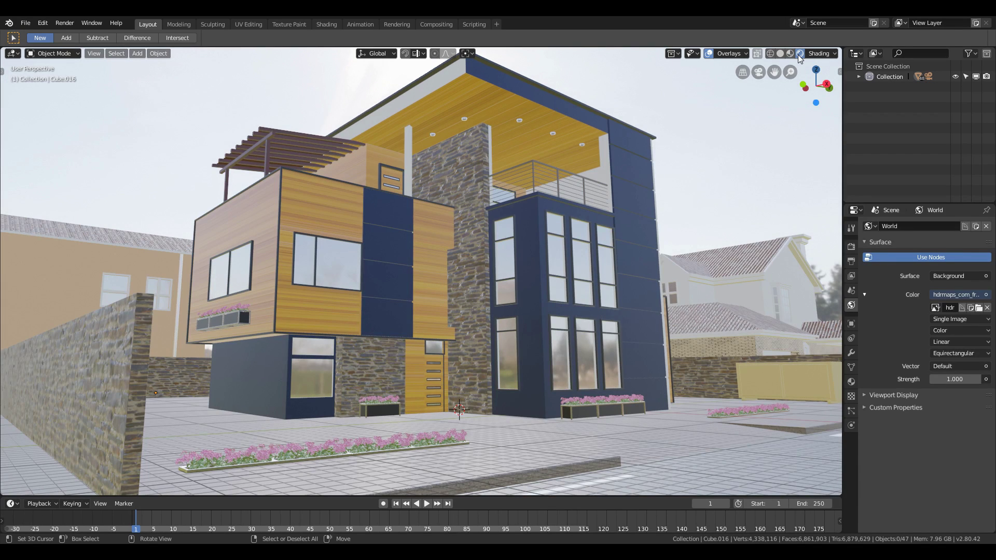
key("shift+grave")
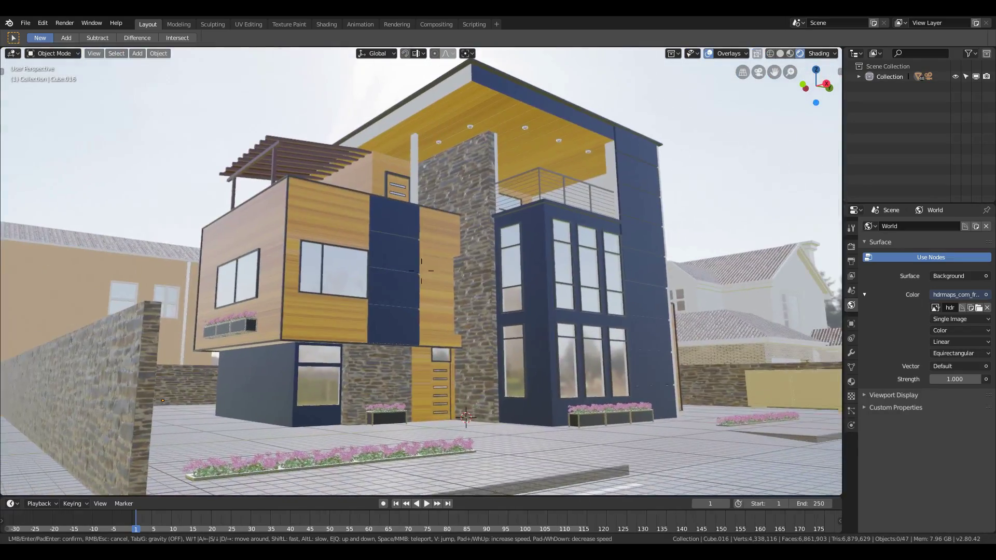
left_click(713, 302)
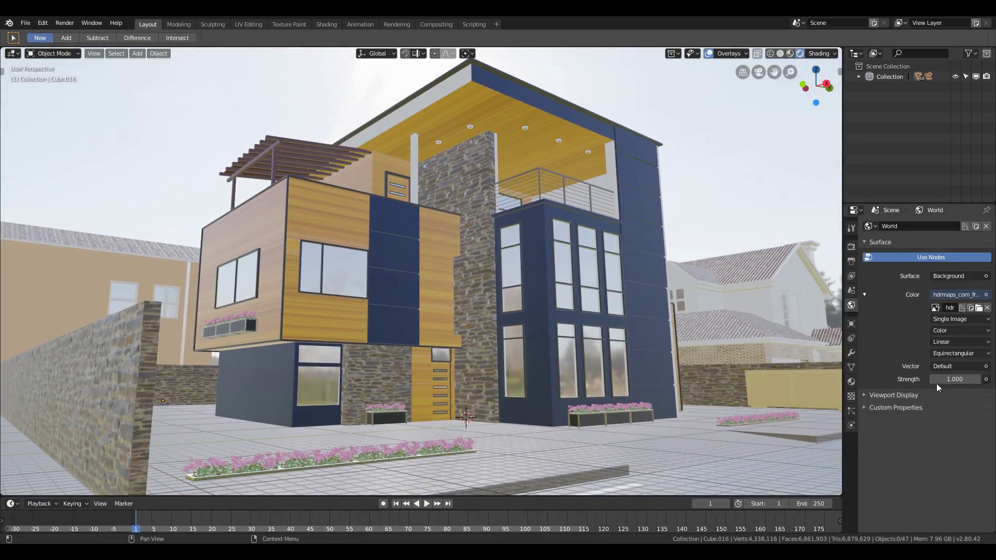
Step: Drive the World's environment texture with a Mapping node on Generated texture coordinates and set its Z rotation to about -28°
left_click(986, 366)
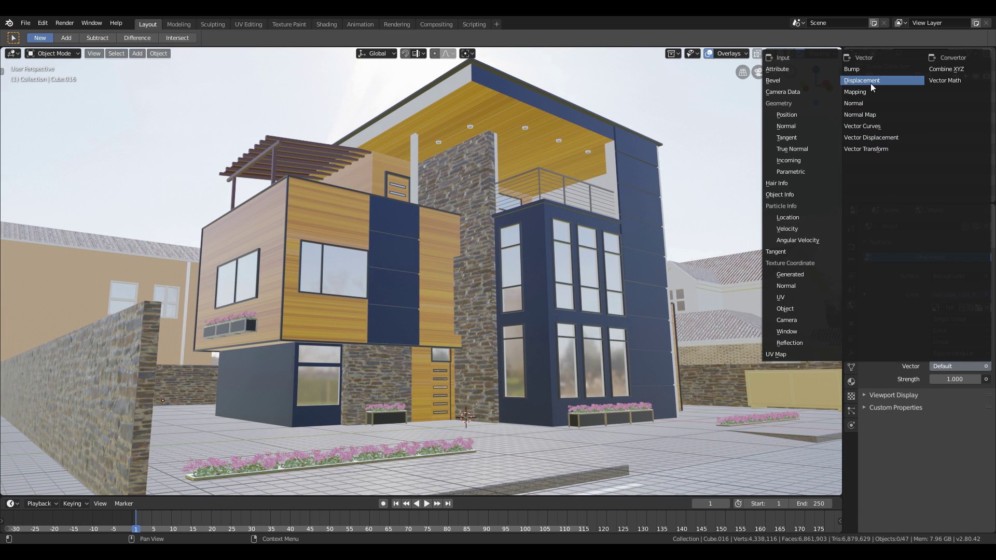
left_click(858, 91)
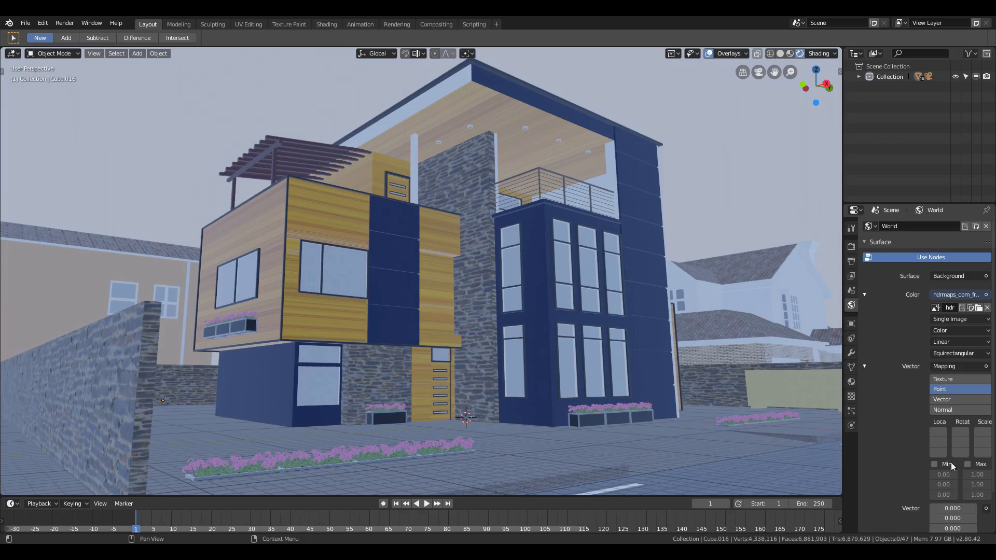
scroll(954, 446, "down", 2)
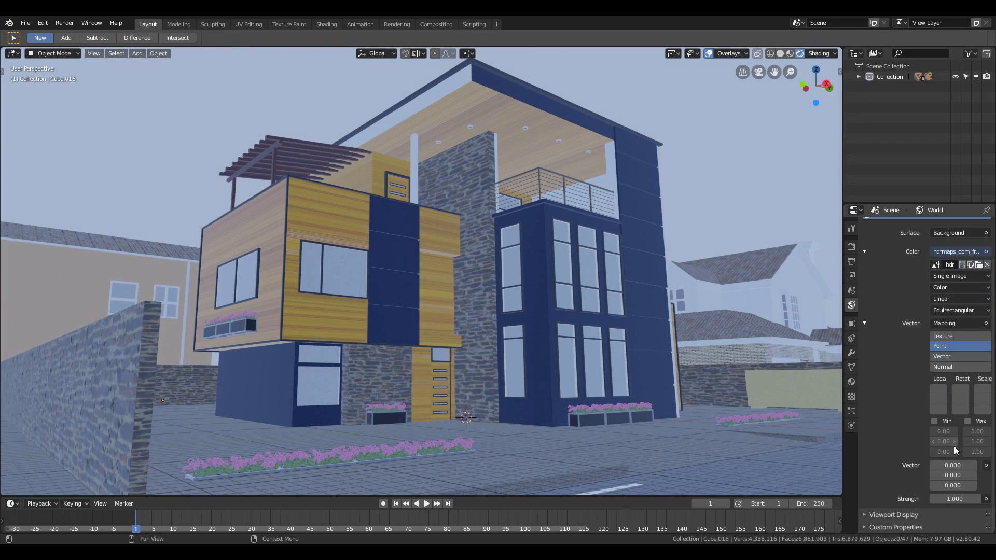
left_click(986, 466)
left_click(799, 372)
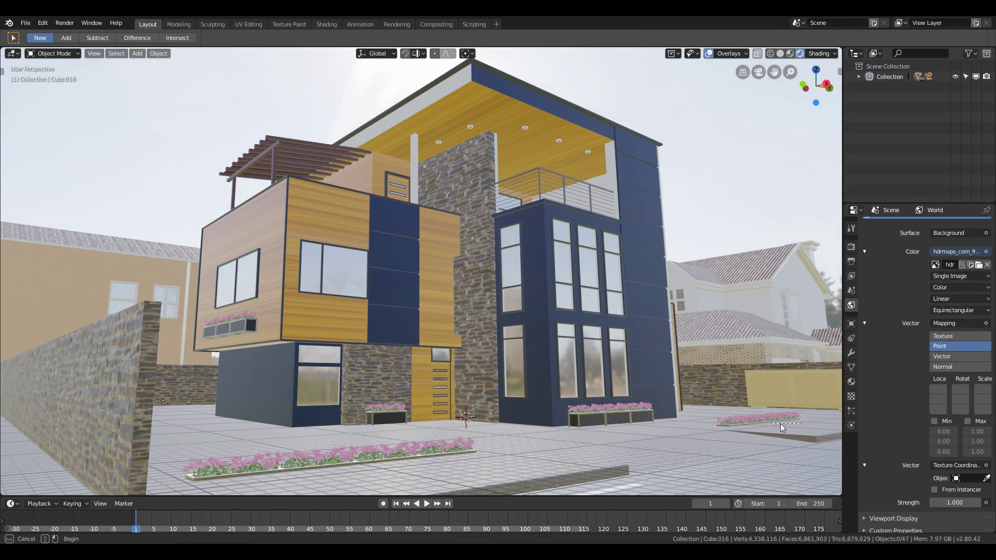
left_click_drag(842, 411, 798, 411)
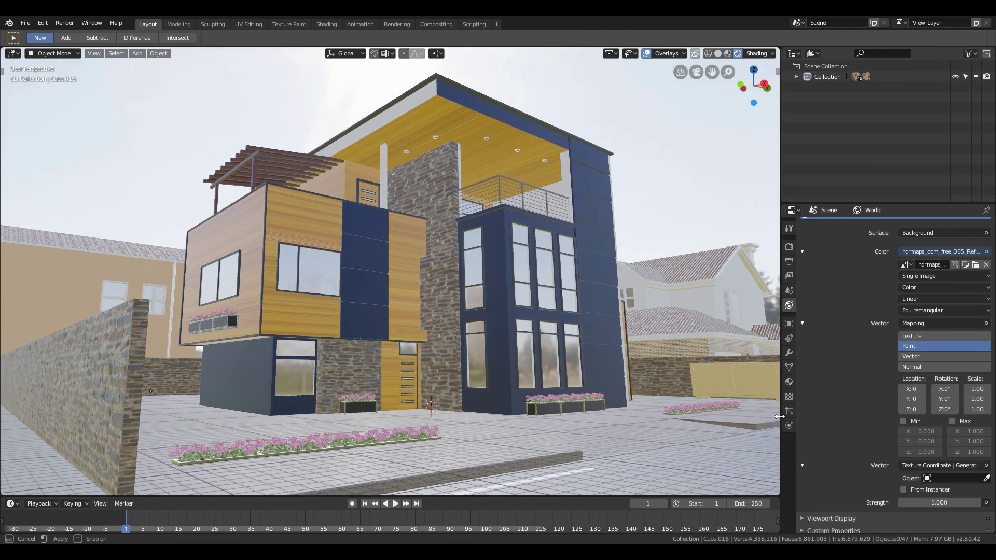
mouse_move(949, 410)
left_mouse_down()
mouse_move(910, 410)
mouse_move(939, 409)
left_mouse_up()
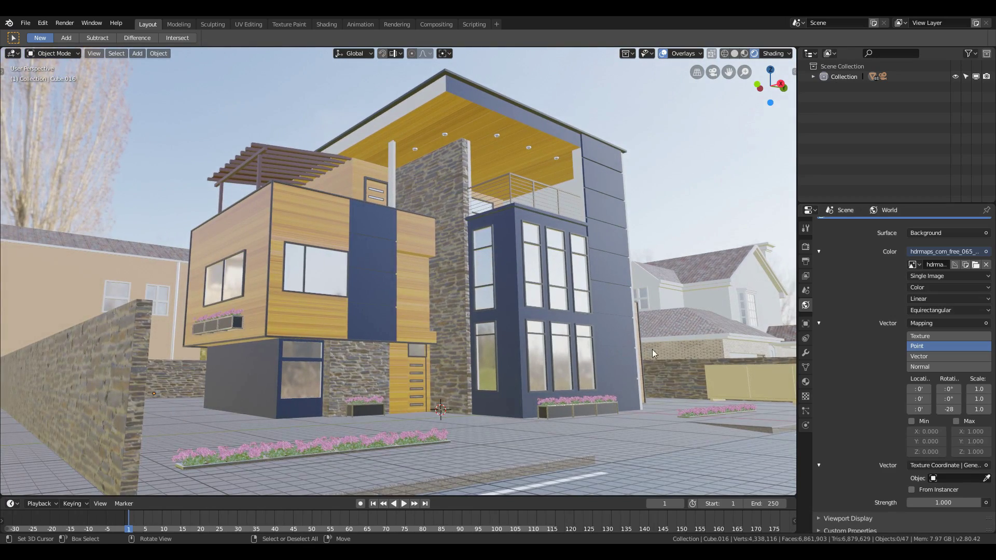
Step: Try a different World background strength and set it back to 1
left_click_drag(958, 502, 901, 509)
left_click(959, 505)
key("ctrl+a")
key("ctrl+a")
type("1")
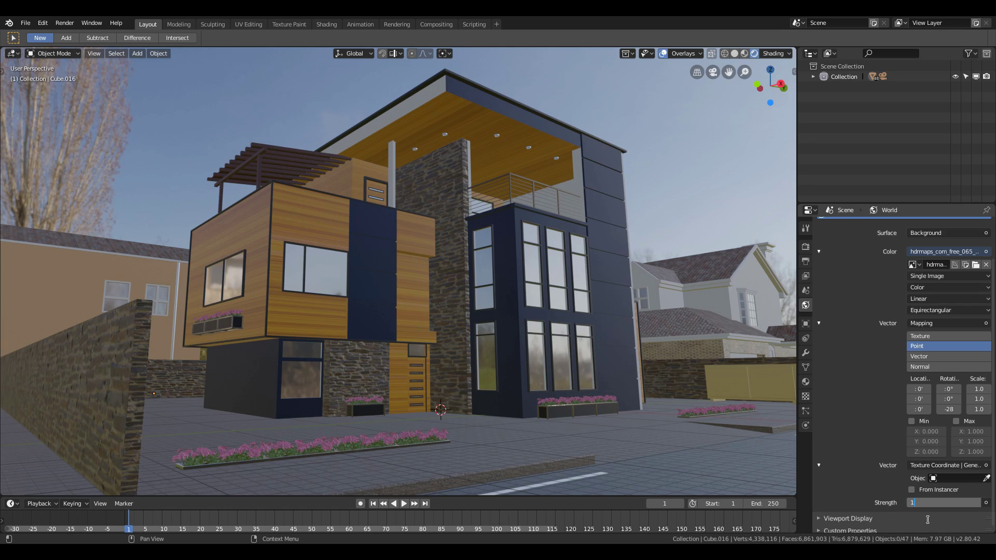
key("Return")
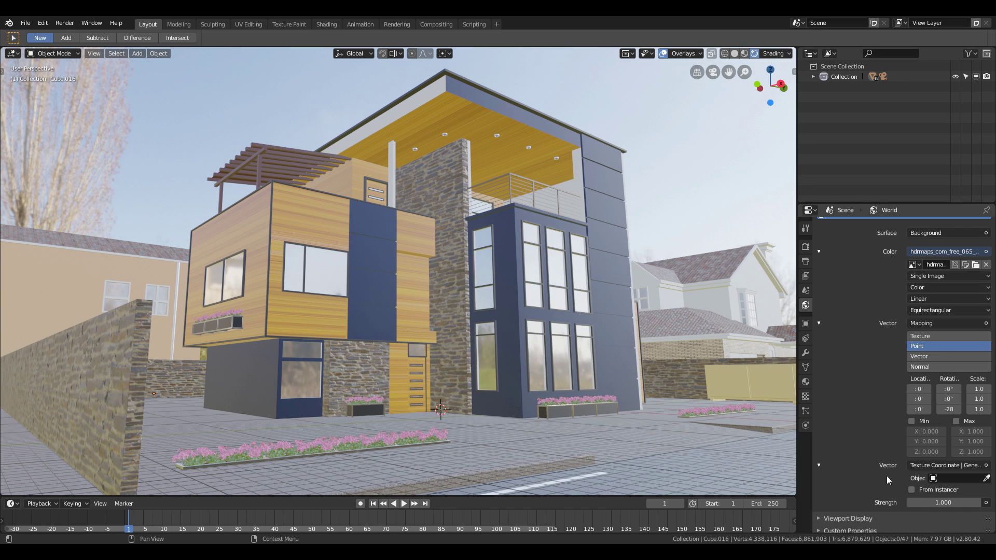
Step: Try a gamma of 0.5 in the render Color Management settings and set it back to 1
left_click(807, 248)
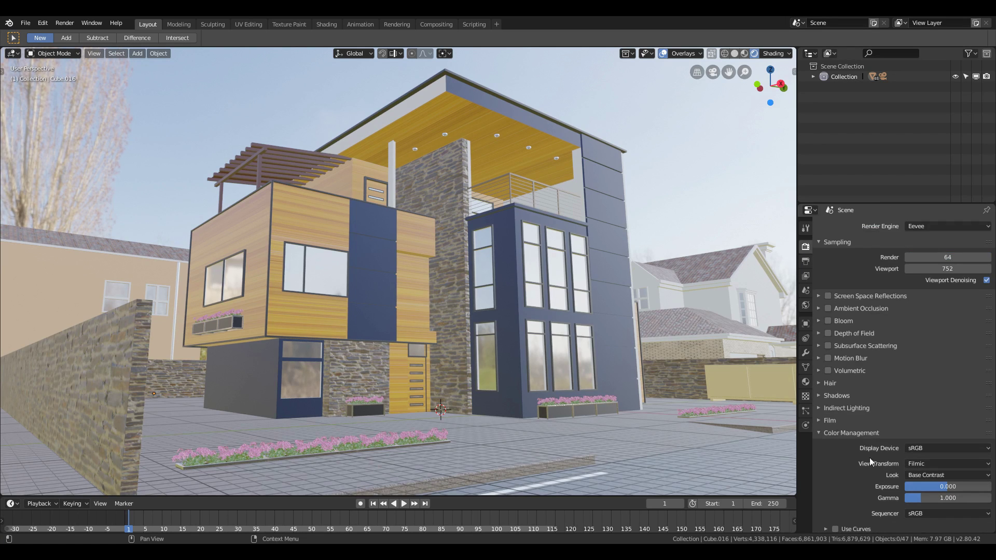
left_click(935, 499)
key("BackSpace")
key("Return")
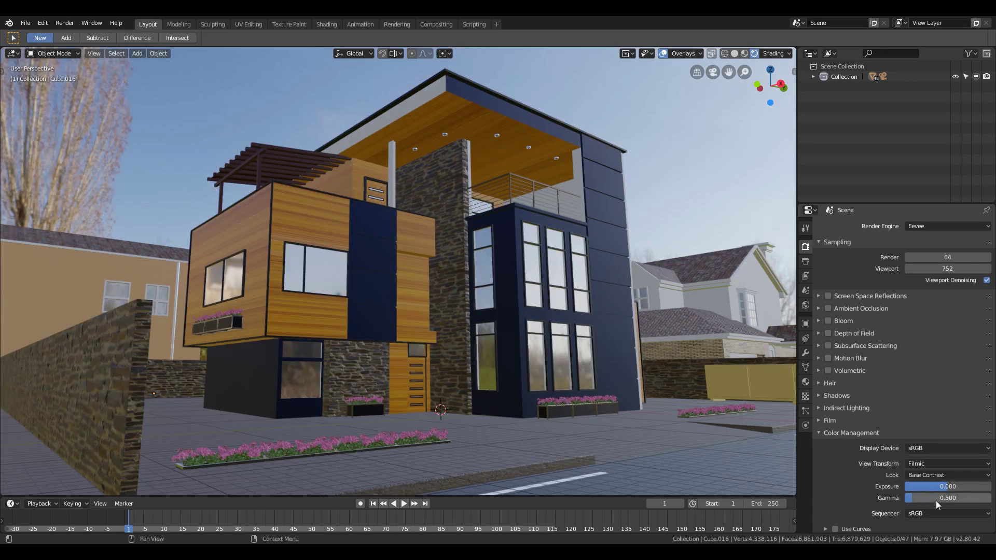
left_click_drag(947, 498, 951, 498)
left_click(920, 496)
type("1")
key("Return")
Step: Set the Color Management exposure to -0.5
left_click(949, 482)
type("-0")
type(".5")
key("Return")
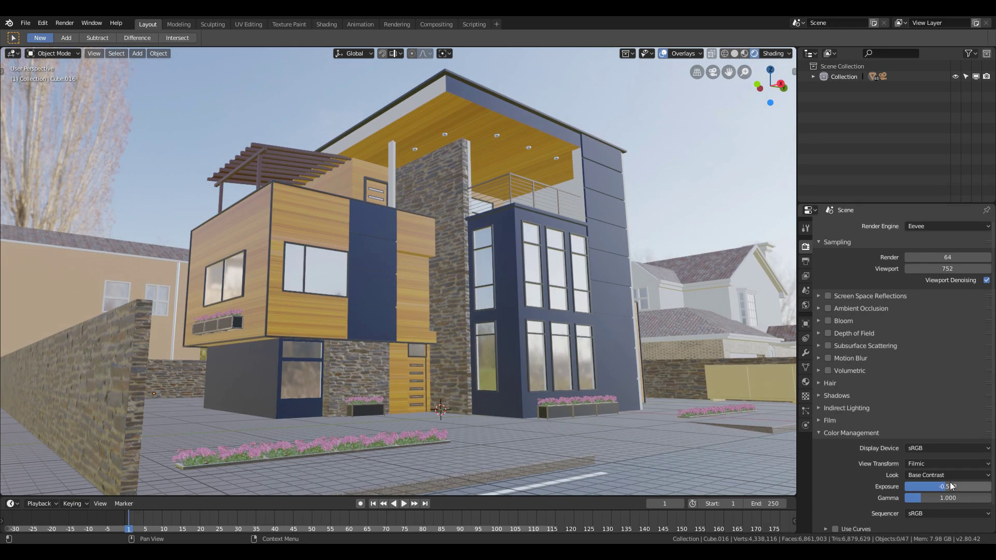
mouse_move(945, 486)
left_mouse_down()
mouse_move(926, 487)
mouse_move(936, 487)
left_mouse_up()
left_click(936, 486)
type("-")
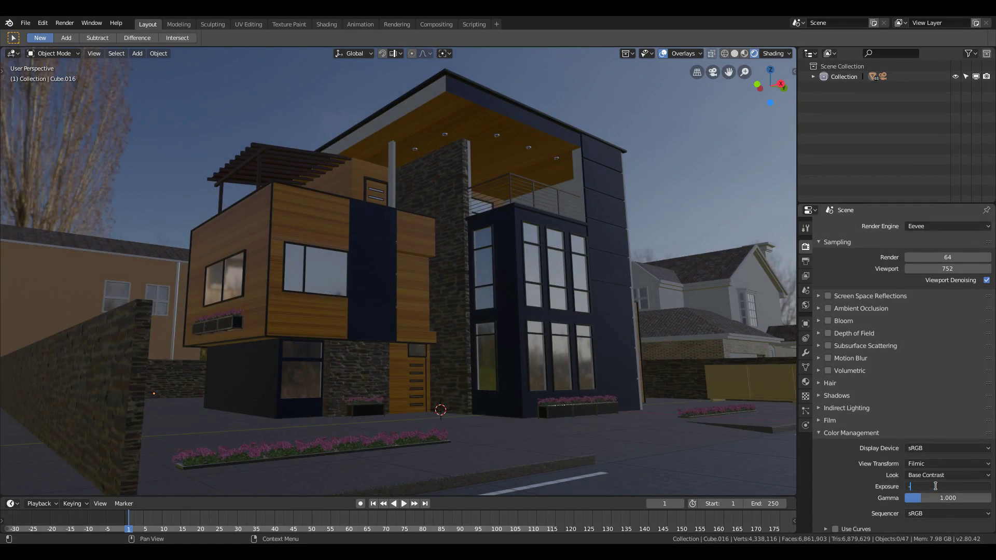
type("-.5")
key("Return")
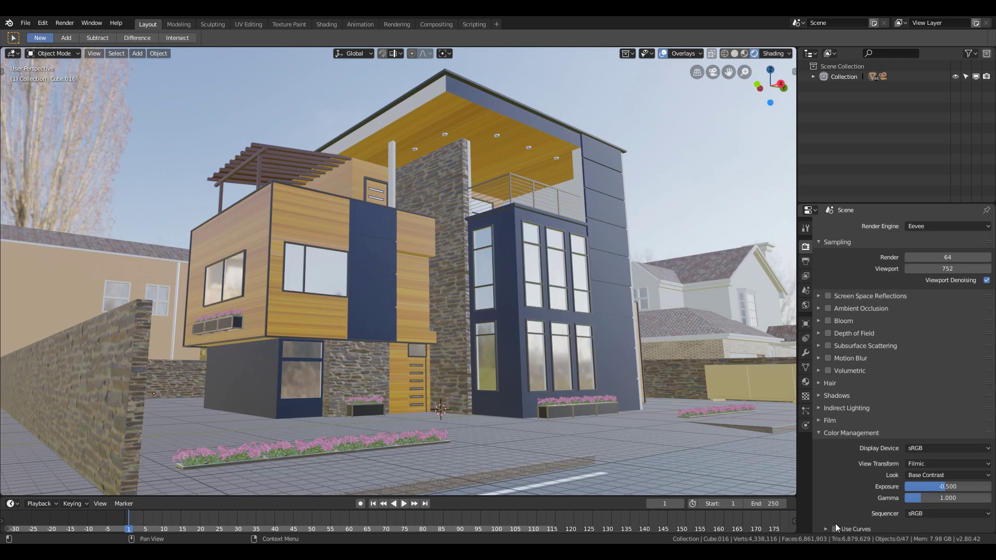
Step: Set the Color Management look to High Contrast
scroll(838, 514, "down", 1)
left_click(929, 458)
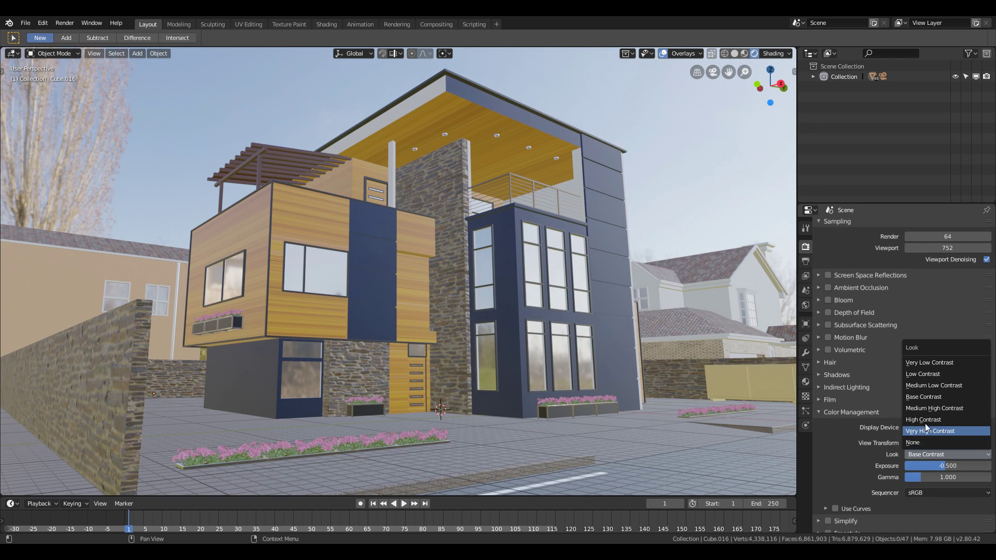
left_click(920, 431)
Step: Enable Use Curves for the color management and pull a curve point down to about X 0.76, Y 0.68
left_click(836, 508)
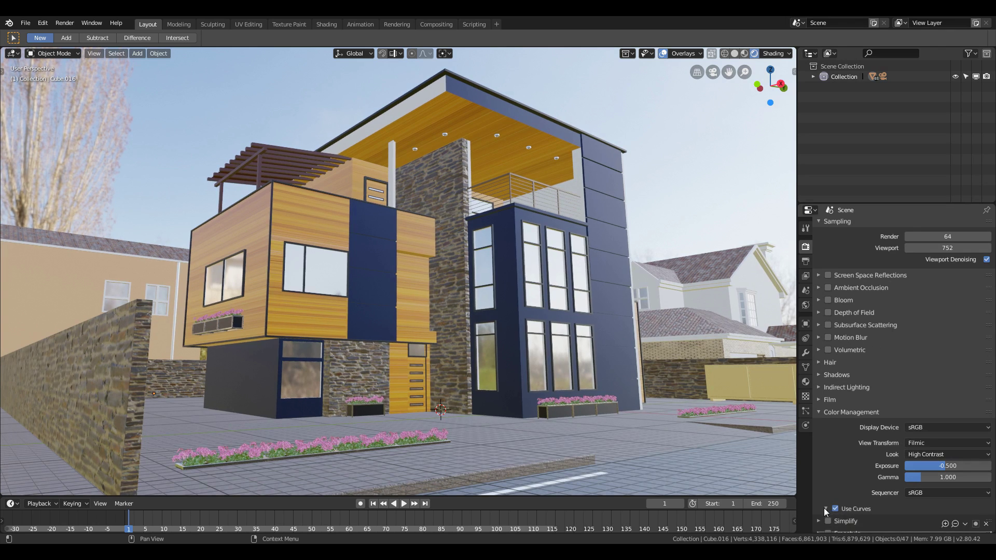
left_click(824, 508)
scroll(861, 501, "down", 5)
left_click_drag(948, 453, 949, 454)
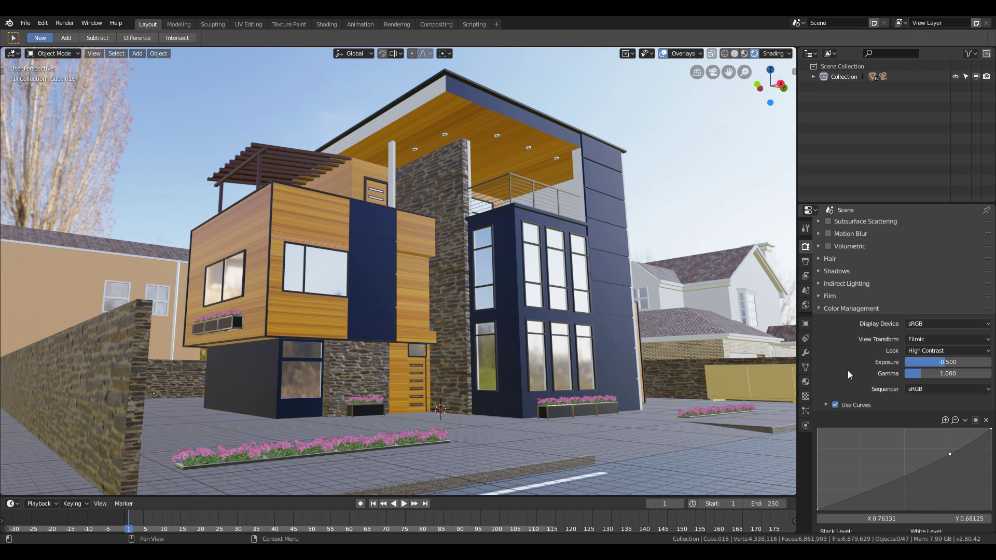
Step: Enable Ambient Occlusion in the Eevee settings and set its distance to 10'
scroll(847, 371, "up", 6)
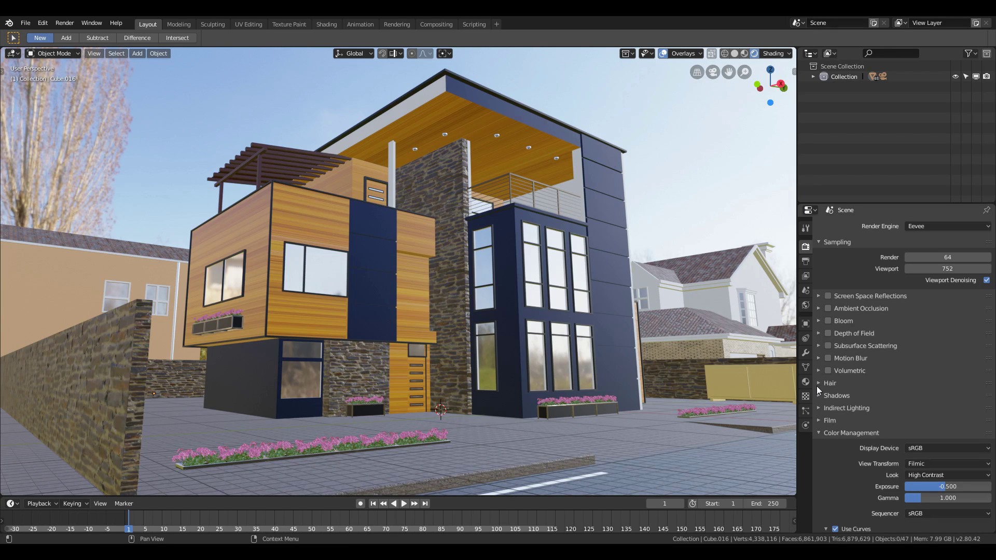
left_click(828, 308)
left_click(818, 310)
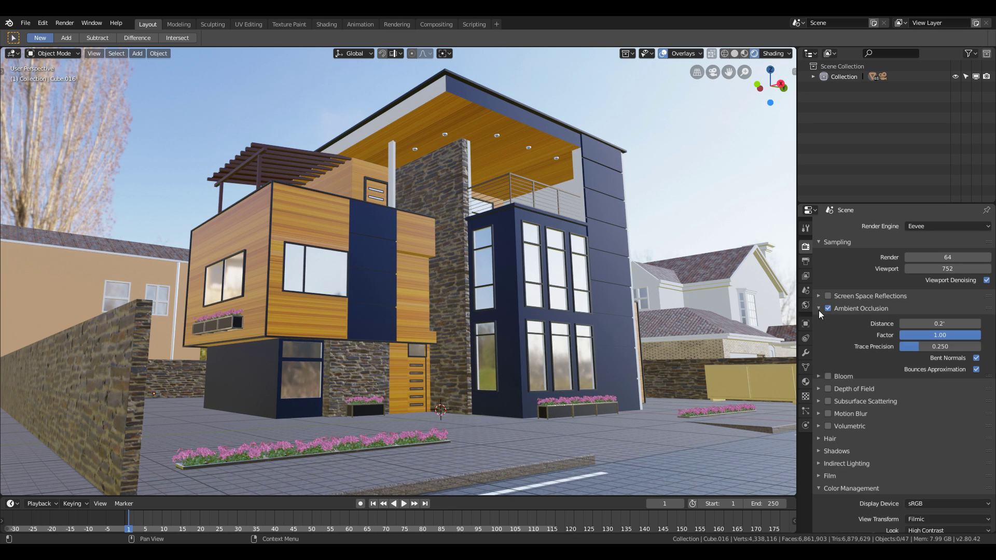
left_click_drag(921, 323, 995, 324)
left_click(928, 324)
type("10")
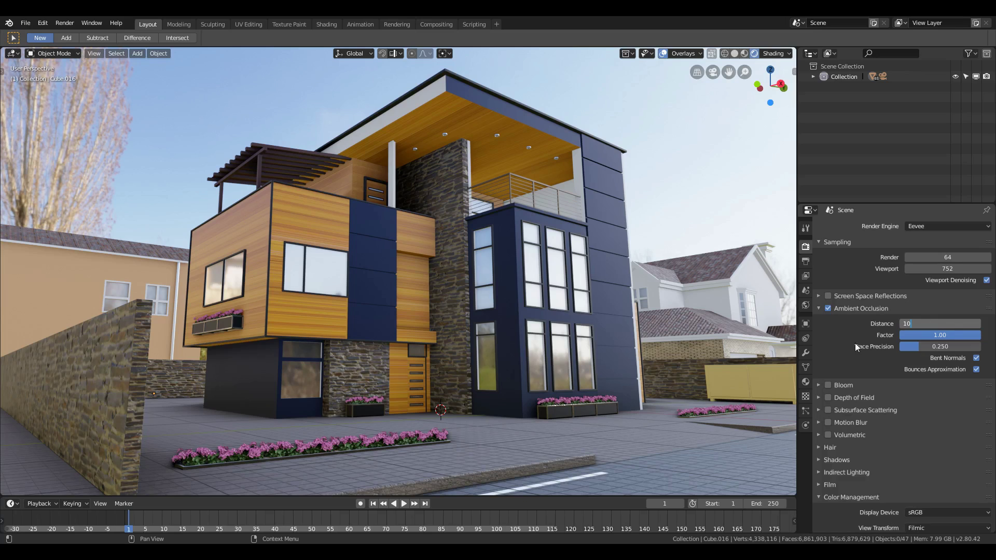
key("Return")
Step: Try an Ambient Occlusion factor of 2 and set it back to 1
left_click(935, 335)
type("2")
key("Return")
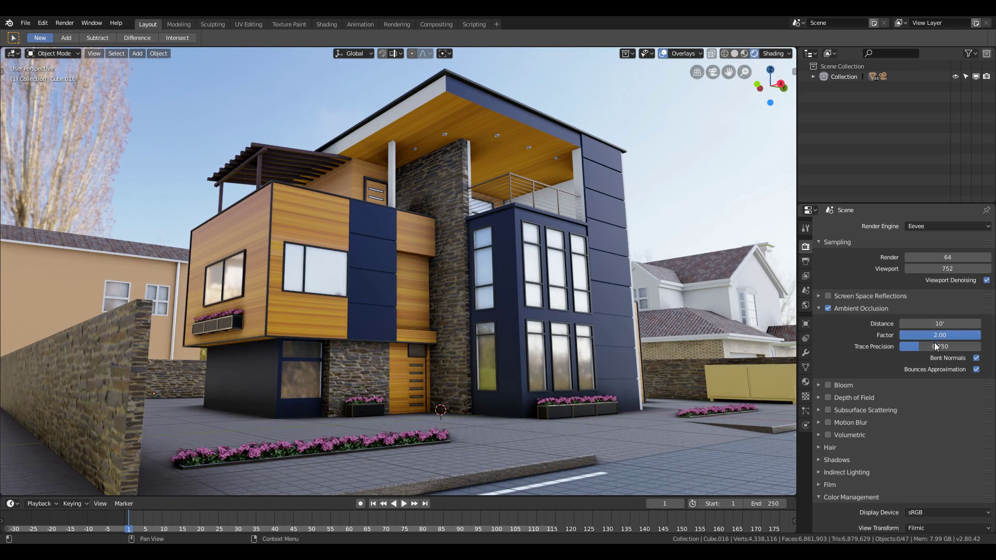
left_click(949, 337)
type("1")
key("Return")
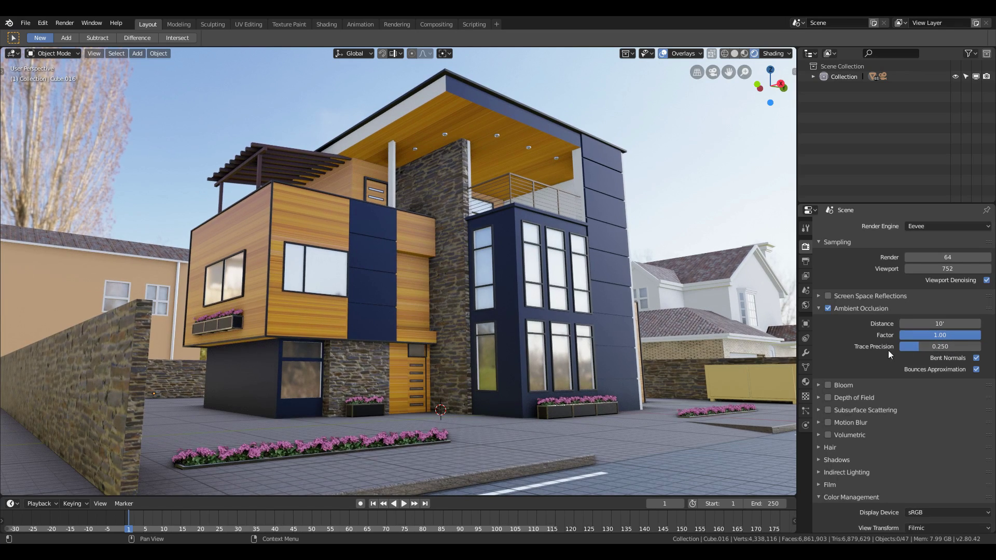
Step: Enable Screen Space Reflections, try a trace precision of 1 and return it to 0.25
left_click(831, 297)
left_click(819, 296)
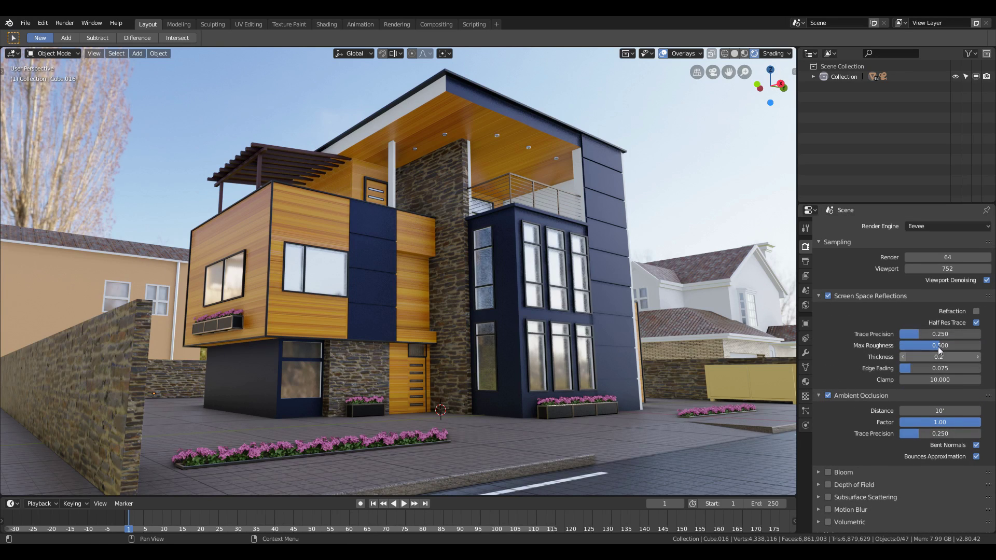
mouse_move(933, 336)
left_mouse_down()
mouse_move(992, 335)
mouse_move(981, 334)
left_mouse_up()
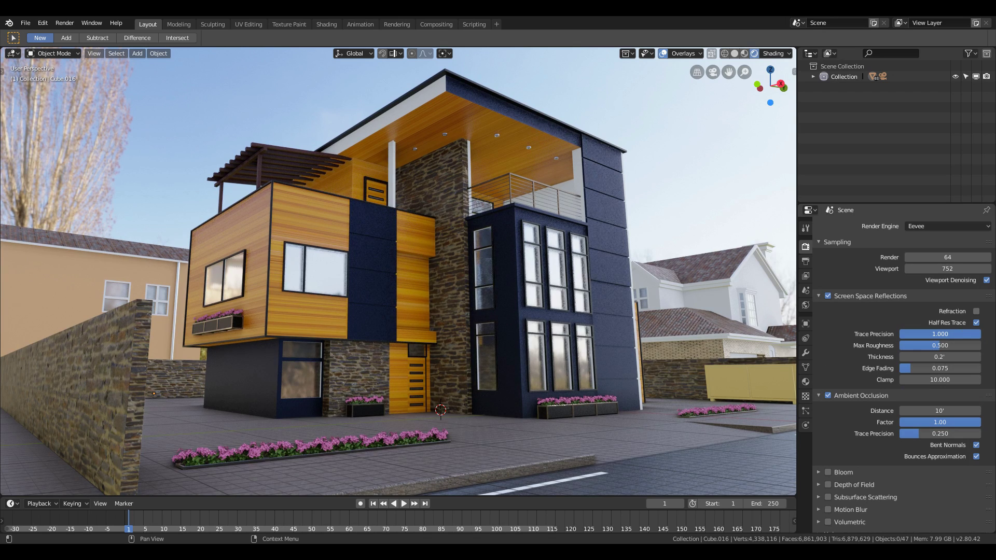
left_click_drag(981, 334, 965, 334)
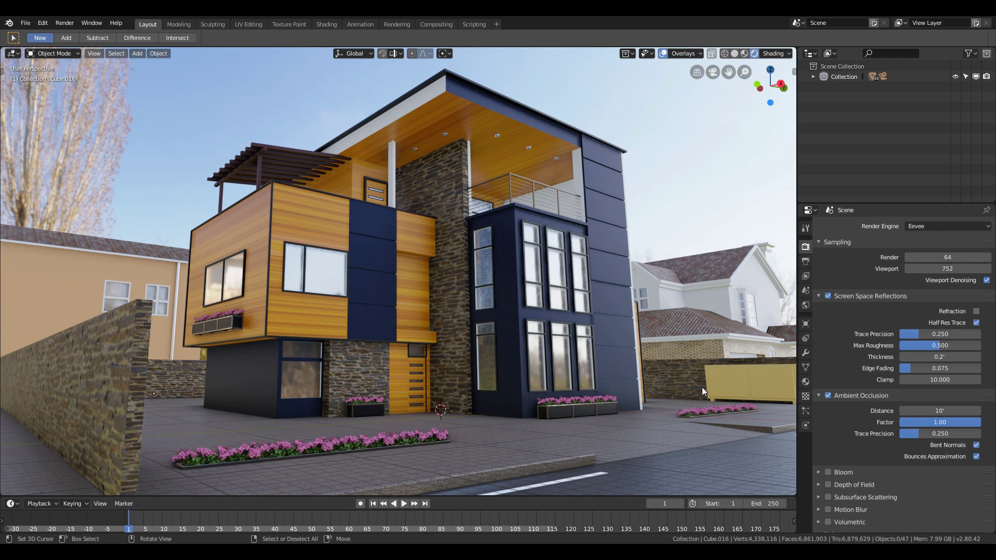
Step: Switch to solid shading in the top view and place the 3D cursor at the middle of the main house
left_click(735, 54)
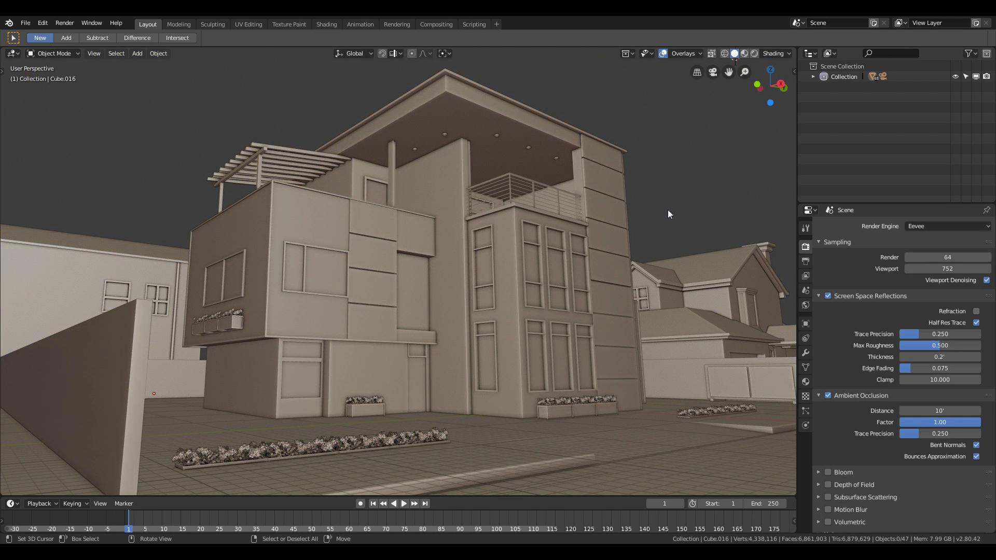
key("KP_7")
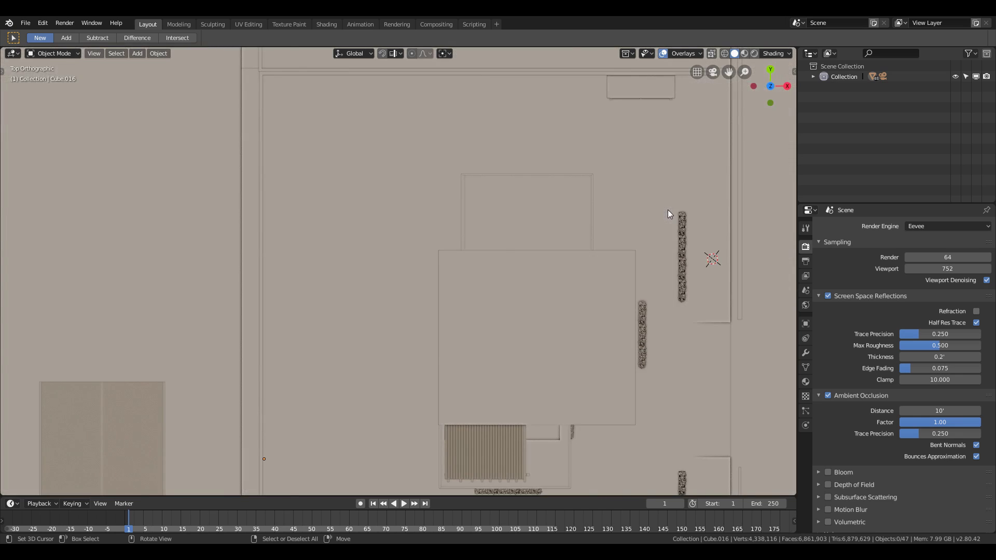
right_click(481, 316, "shift")
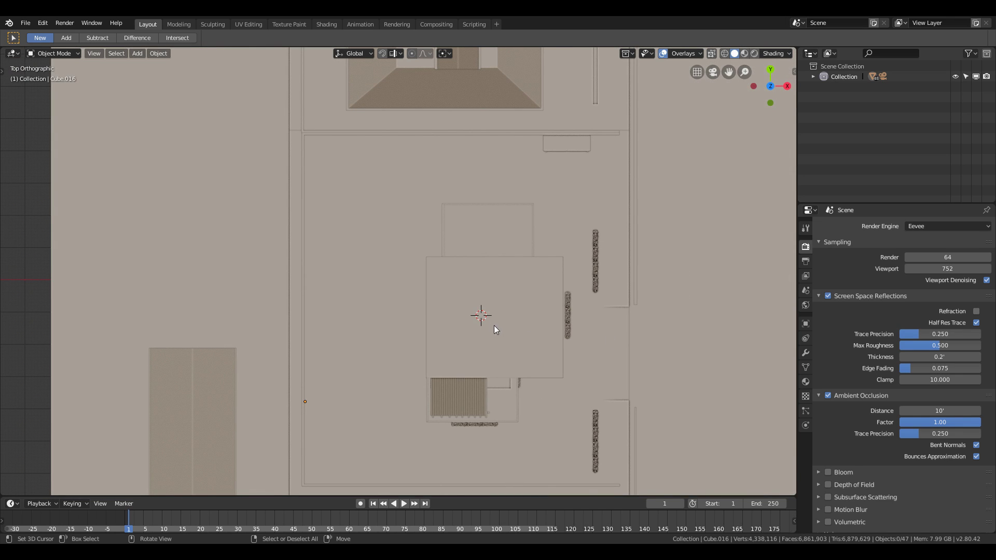
Step: Add an Irradiance Volume light probe at the 3D cursor
middle_click_drag(509, 339, 469, 295, "shift")
key("shift+a")
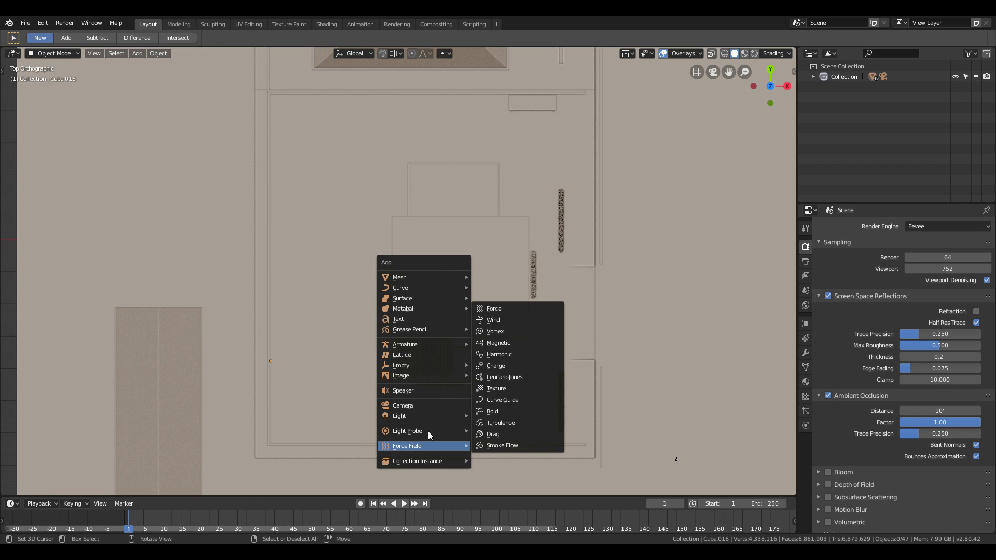
mouse_move(428, 432)
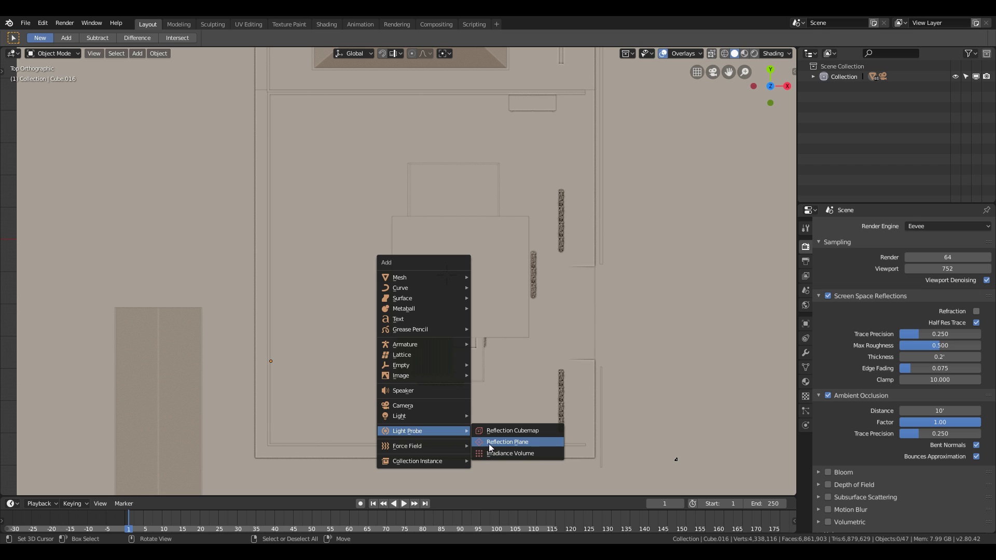
left_click(519, 451)
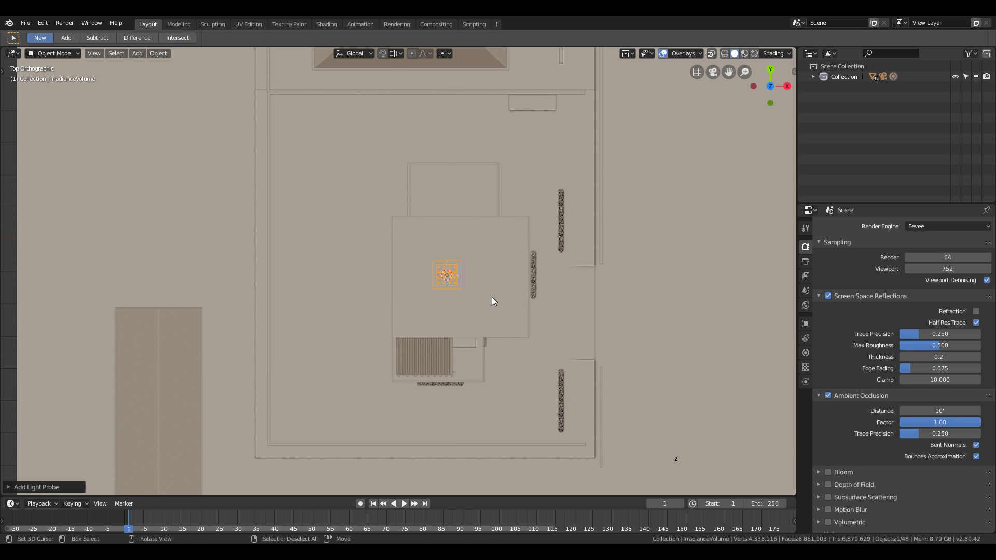
Step: Scale up the Irradiance Volume in the top view to cover the main house's plot, and shift it to fit the plot boundary
key("s")
left_click(102, 322)
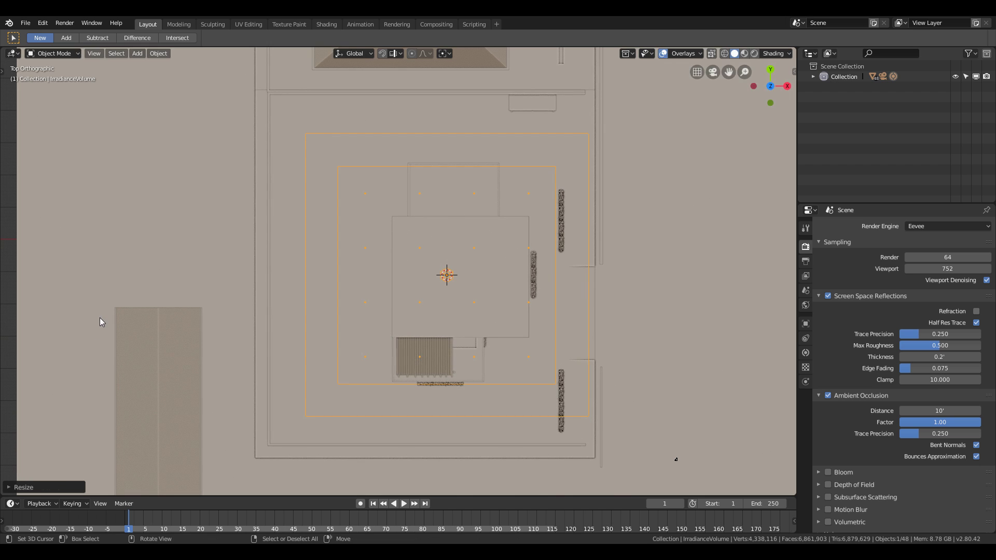
key("s")
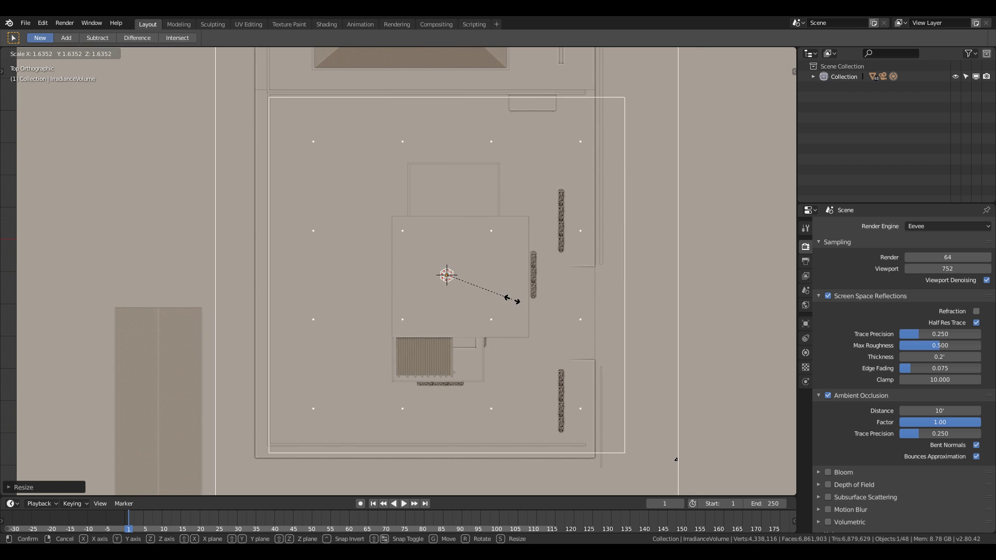
left_click(498, 300)
middle_click_drag(327, 276, 359, 297, "shift")
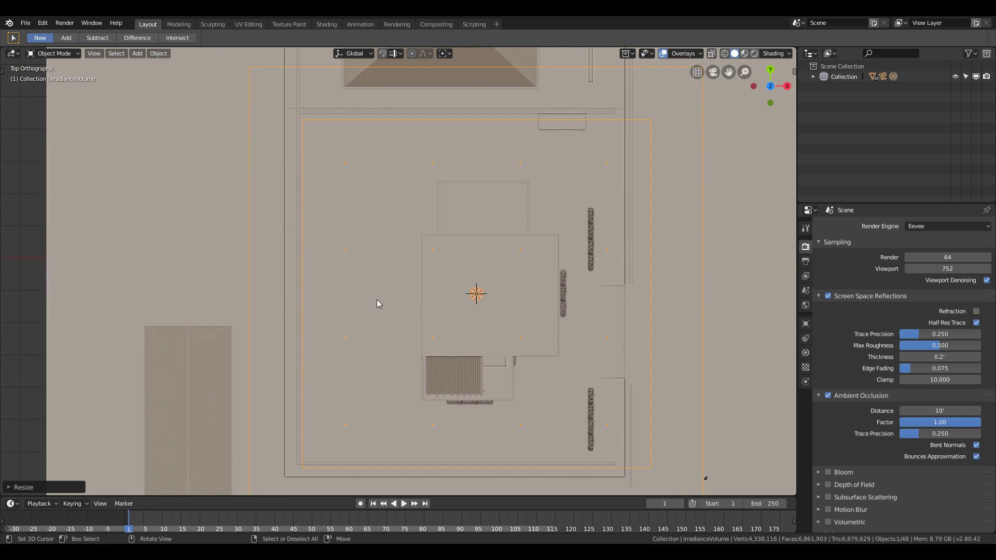
key("g")
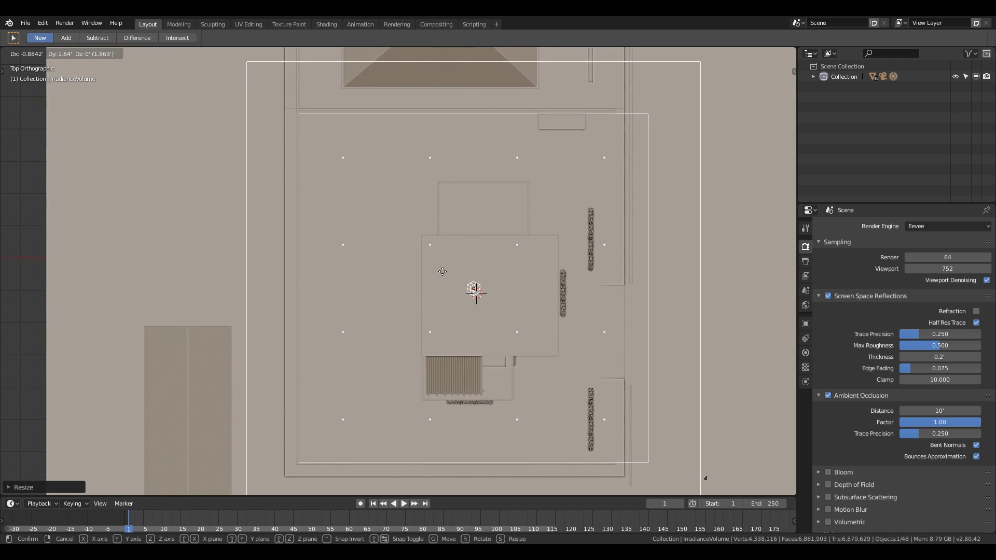
left_click(439, 264)
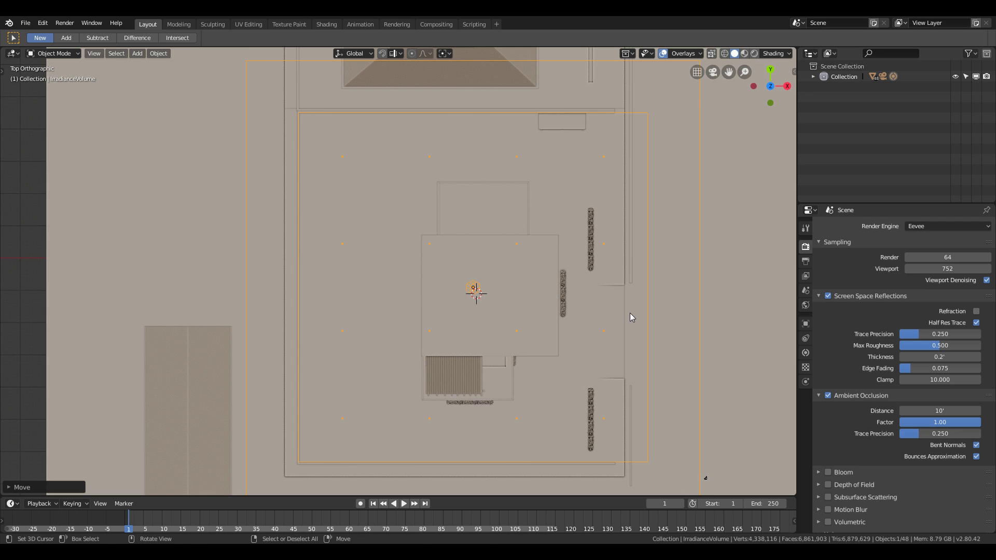
Step: Fine-tune the Irradiance Volume's size along the Y and X axes to fit the plot's boundary walls
key("s")
key("y")
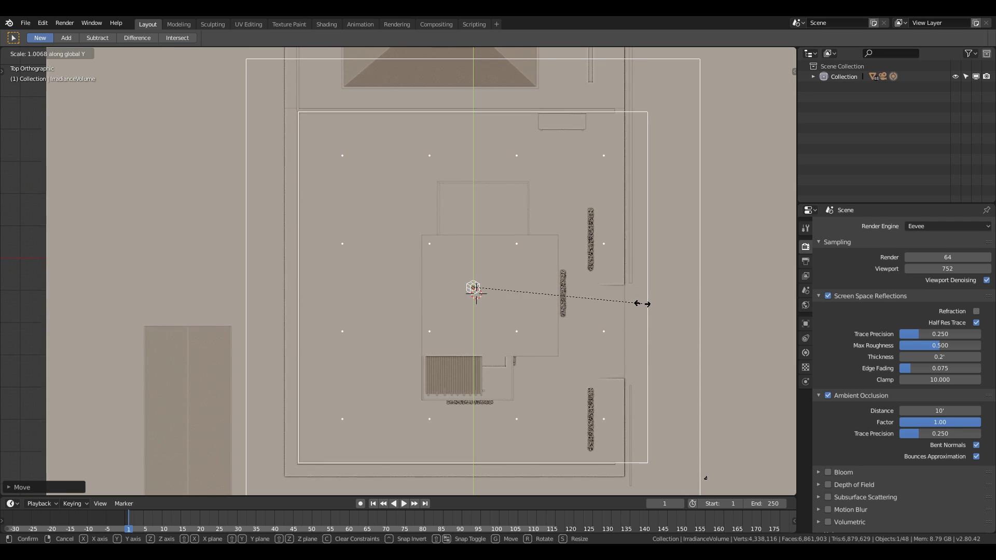
left_click(645, 304)
key("s")
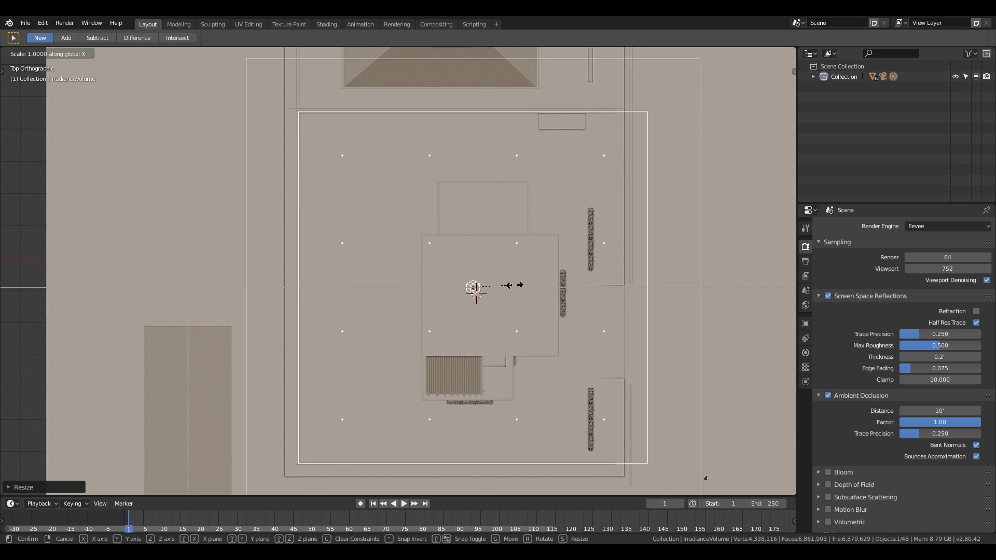
key("x")
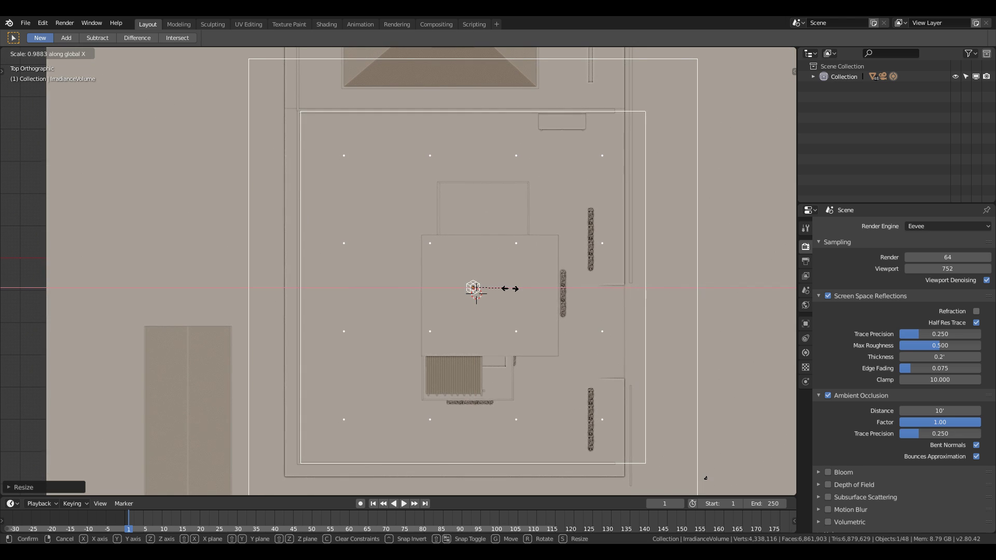
left_click(515, 289)
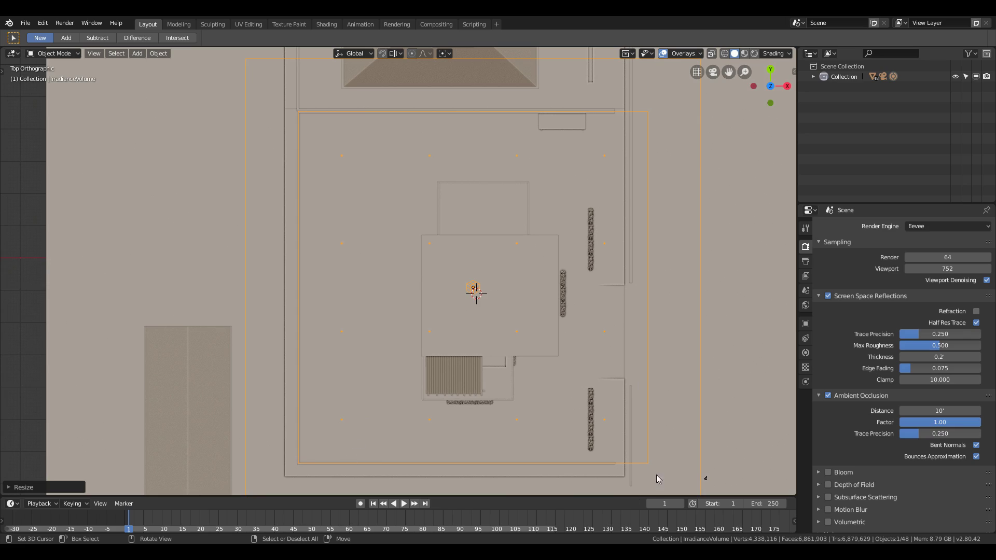
Step: Raise the Irradiance Volume about 15 ft along the Z axis so its base sits near the ground
middle_click_drag(460, 452, 403, 324)
scroll(425, 319, "up", 6)
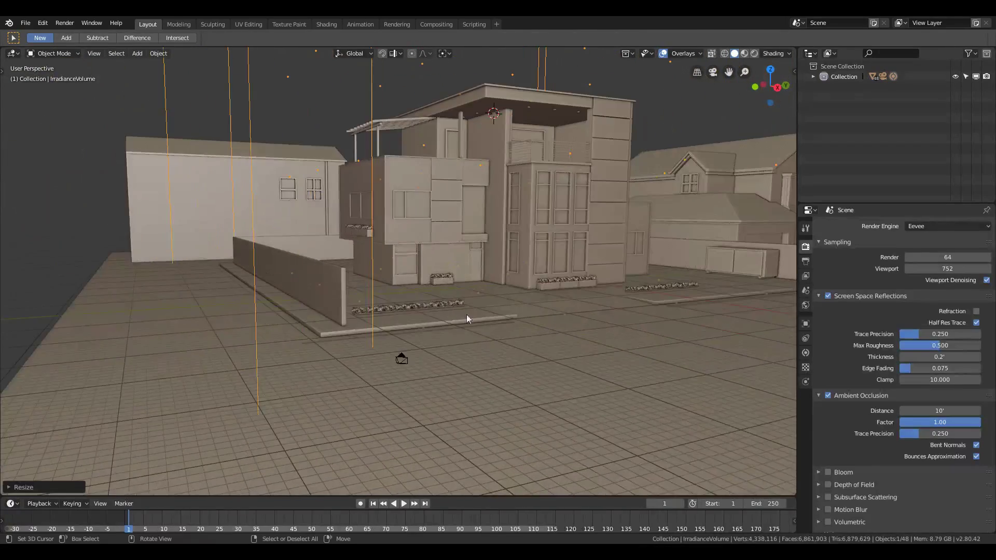
key("g")
key("z")
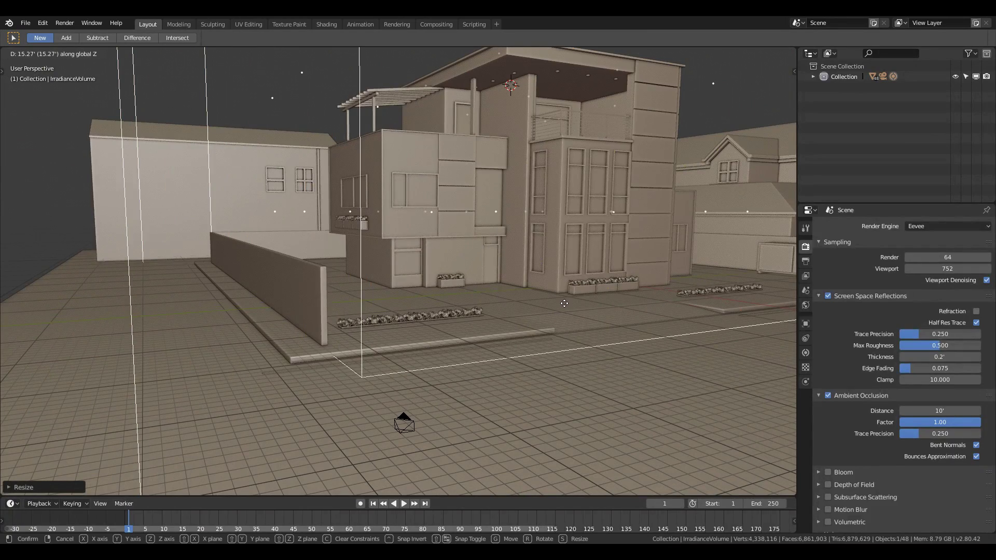
left_click(565, 304)
Step: Rescale the Irradiance Volume along the Z axis and adjust its height against the house in perspective view
mouse_move(566, 305)
middle_mouse_down()
mouse_move(521, 383)
mouse_move(529, 356)
mouse_move(599, 335)
mouse_move(577, 306)
middle_mouse_up()
key("s")
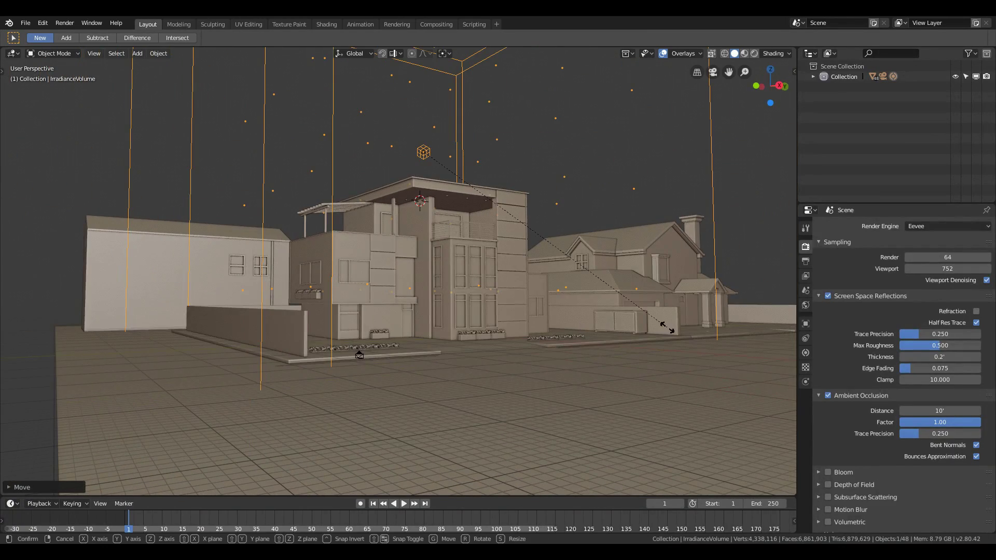
key("z")
left_click(639, 310)
key("g")
key("z")
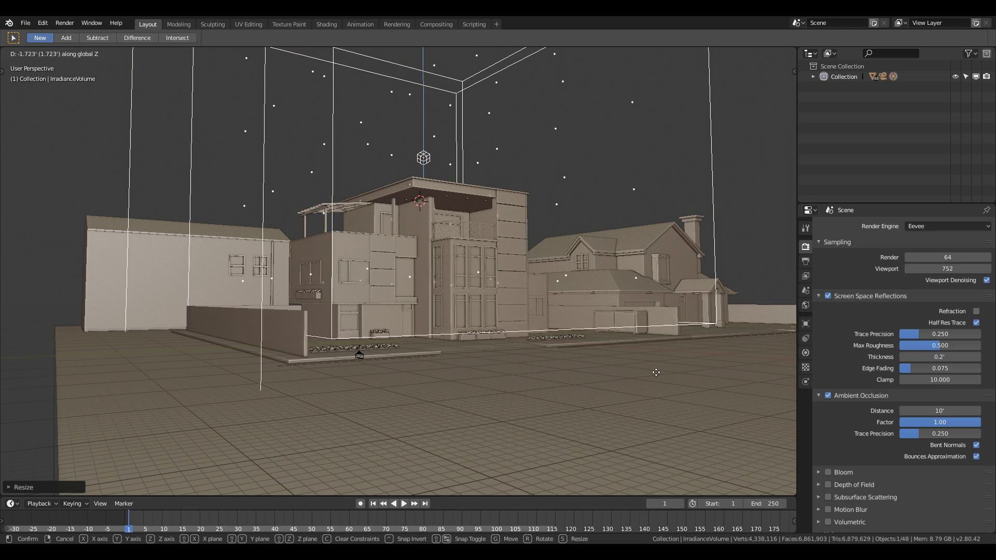
left_click(664, 108)
Step: Reduce the Irradiance Volume's height along Z once more and lower it over the house
key("s")
key("z")
left_click(647, 240)
key("g")
key("z")
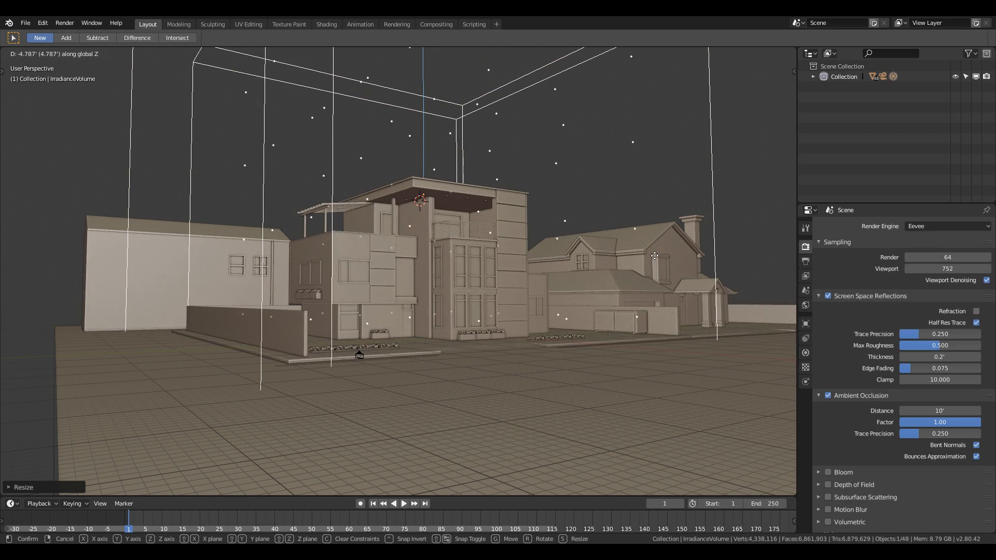
left_click(664, 240)
Step: Frame the front of the house and collapse the Color Management, Ambient Occlusion, Screen Space Reflections and Sampling render settings
key("shift+grave")
key("w")
key("w")
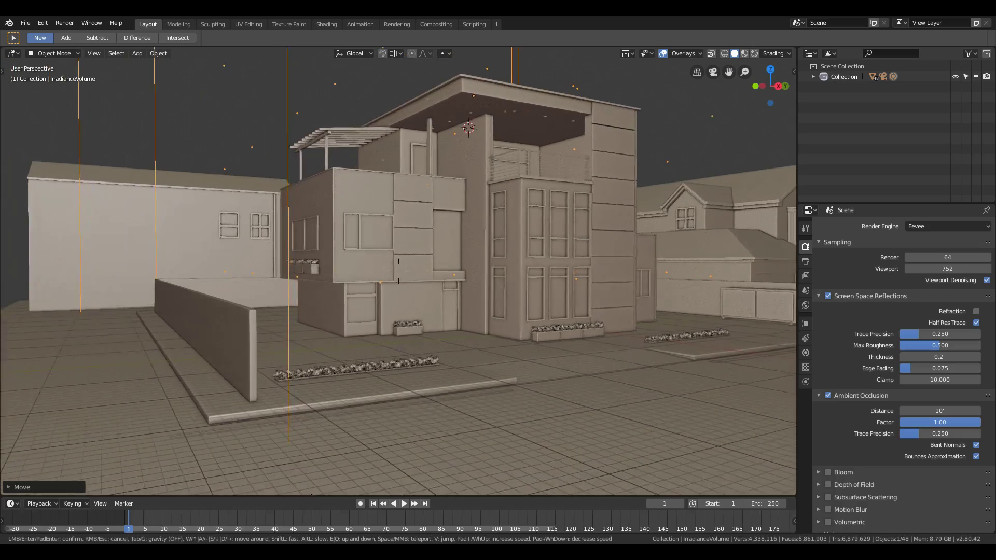
key("s")
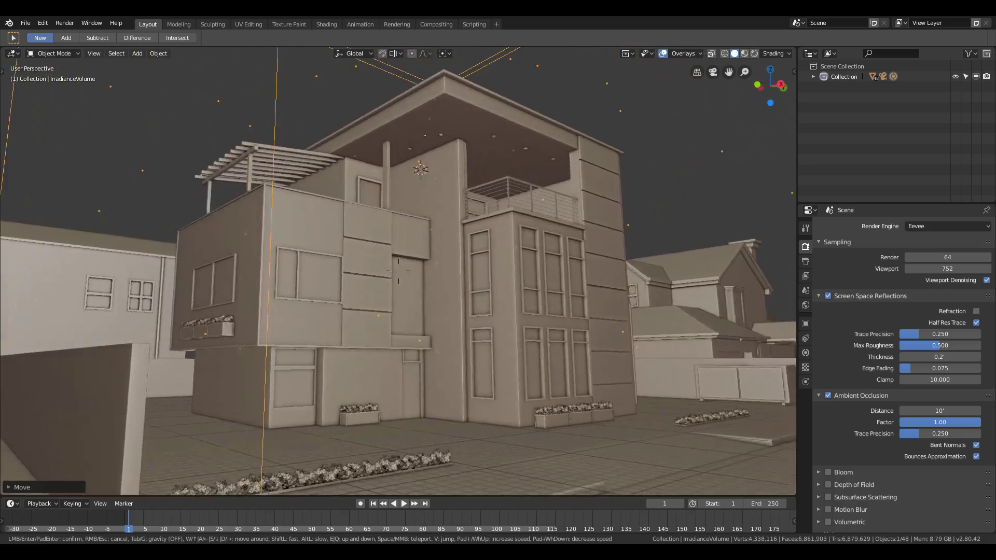
left_click(483, 262)
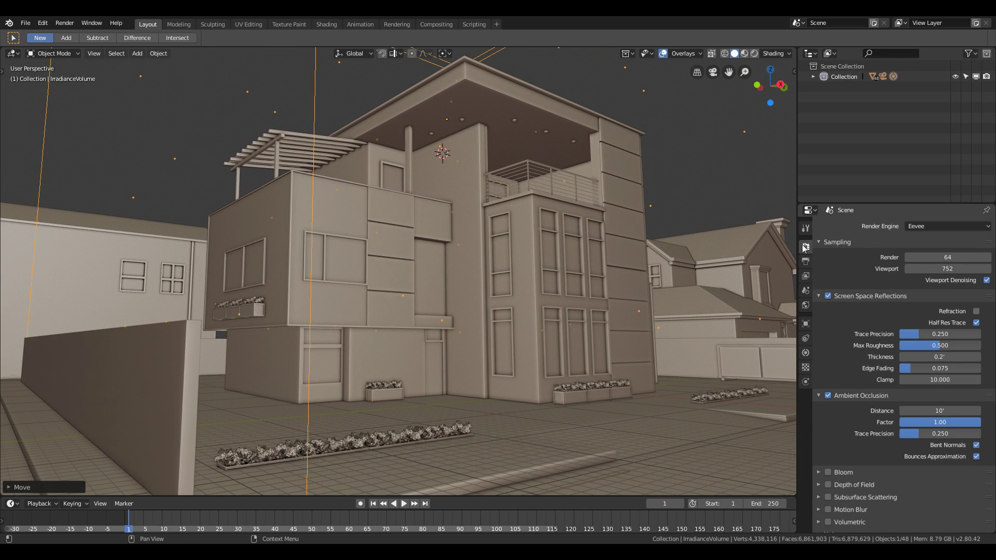
scroll(914, 428, "down", 6)
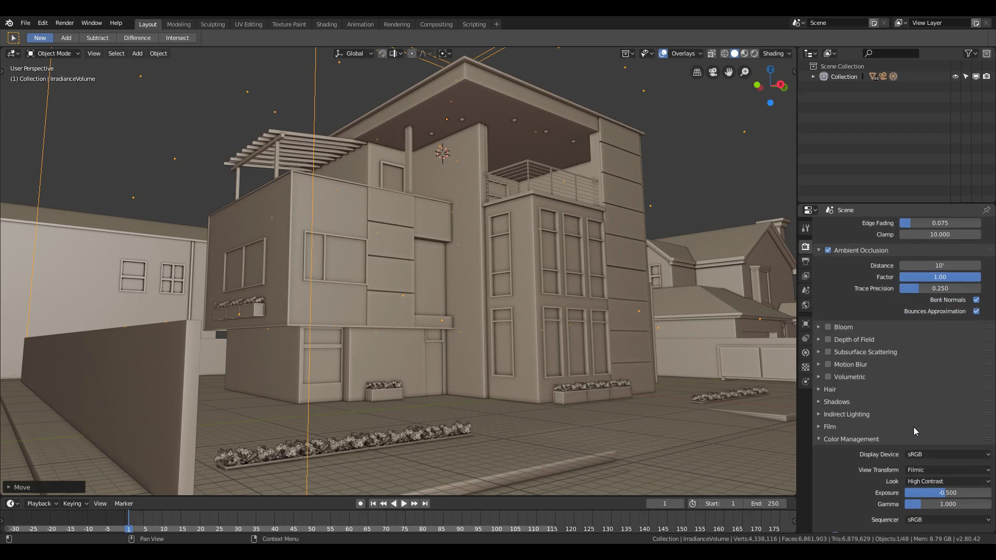
scroll(914, 428, "down", 2)
left_click(819, 399)
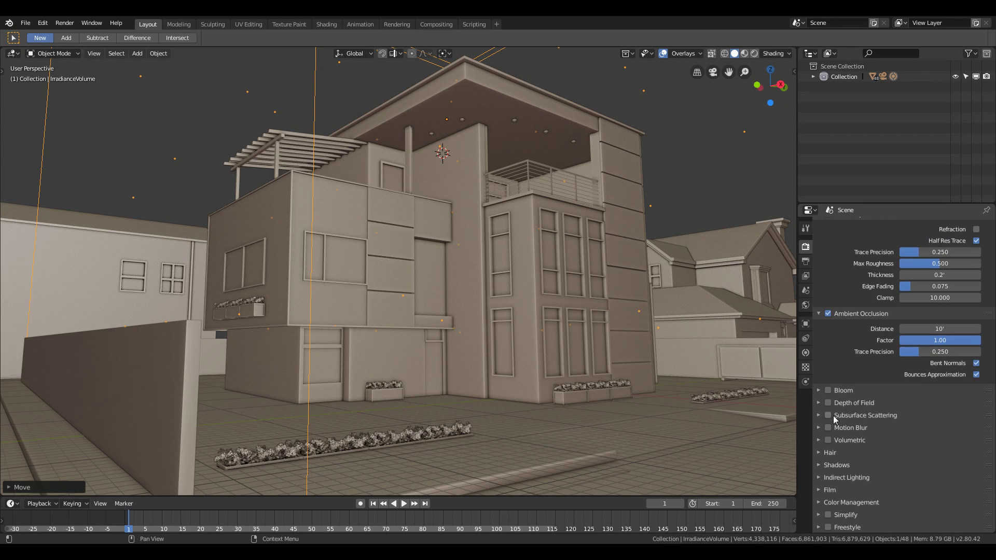
left_click(819, 314)
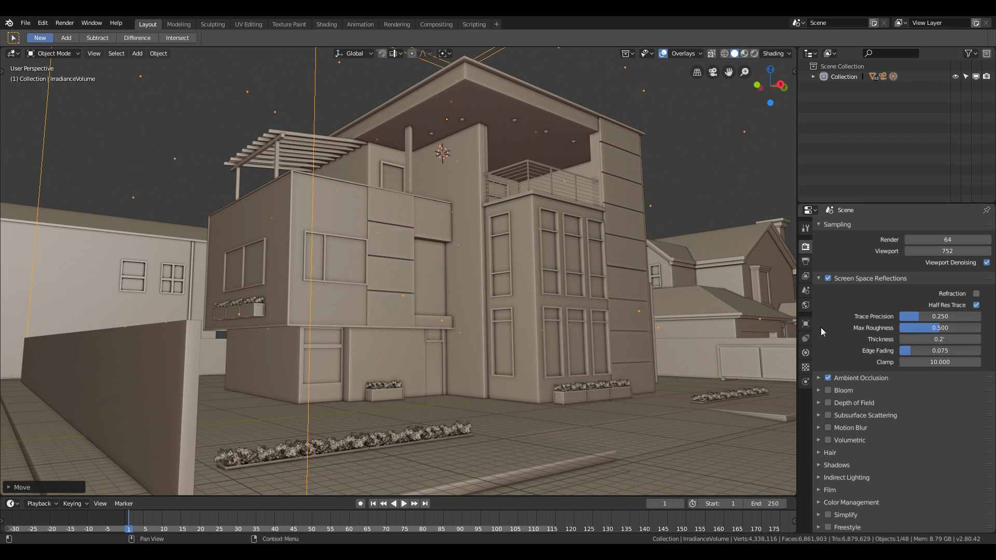
left_click(819, 278)
left_click(820, 242)
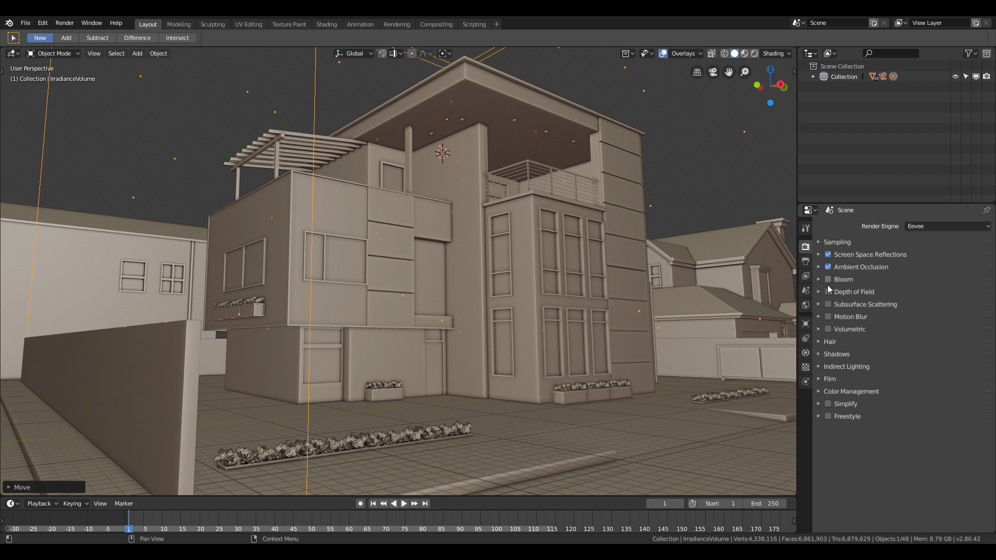
Step: Set the Indirect Lighting diffuse bounces to 10 and bake the indirect lighting
left_click(845, 366)
scroll(872, 394, "down", 2)
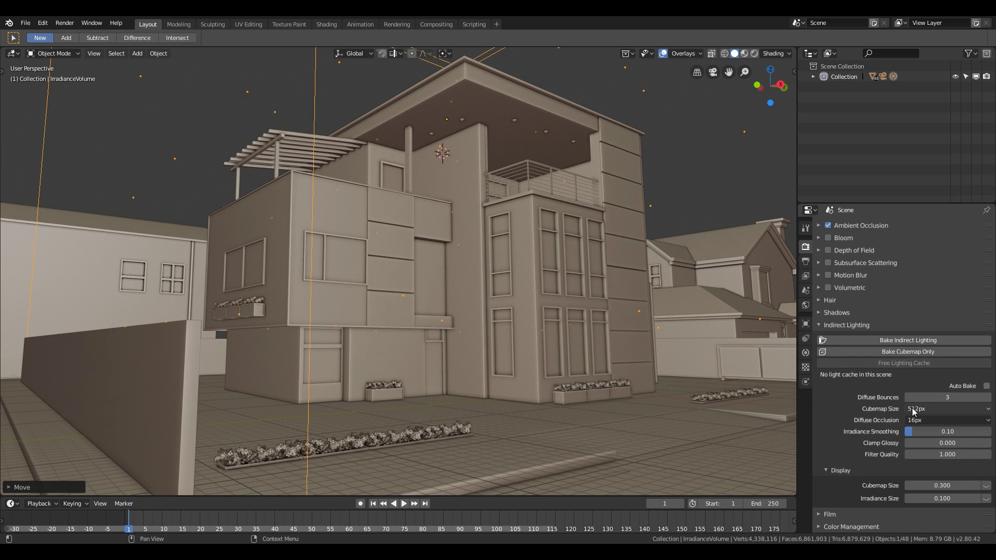
left_click(937, 396)
type("10")
key("Return")
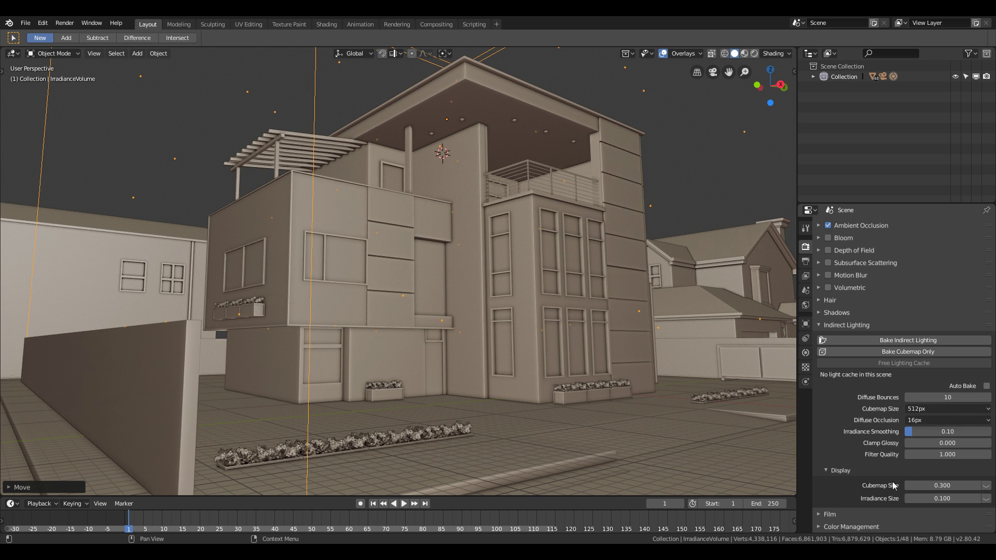
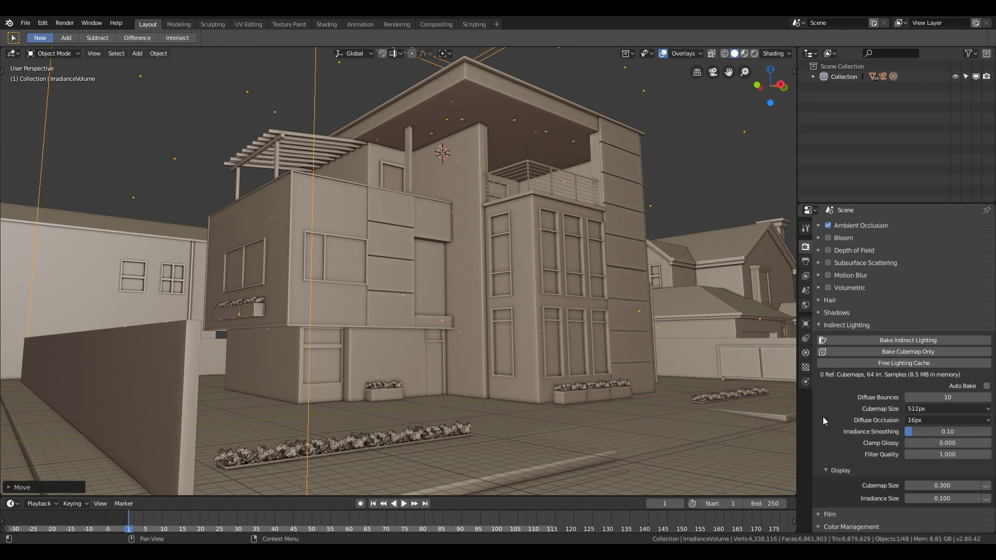
Step: Display the baked irradiance samples in rendered shading at a size of 1.17 and inspect them around the house
left_click(755, 54)
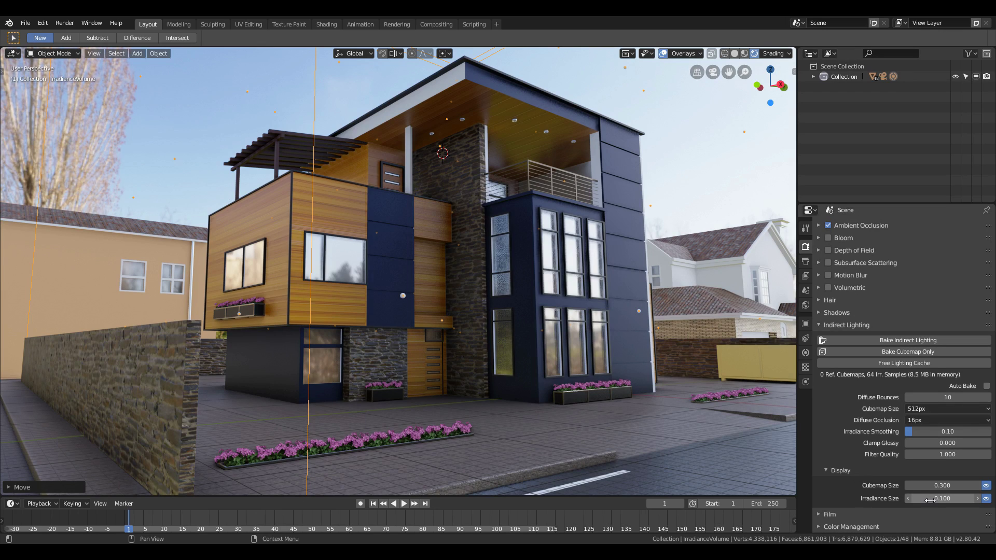
left_click_drag(942, 499, 971, 499)
key("shift+grave")
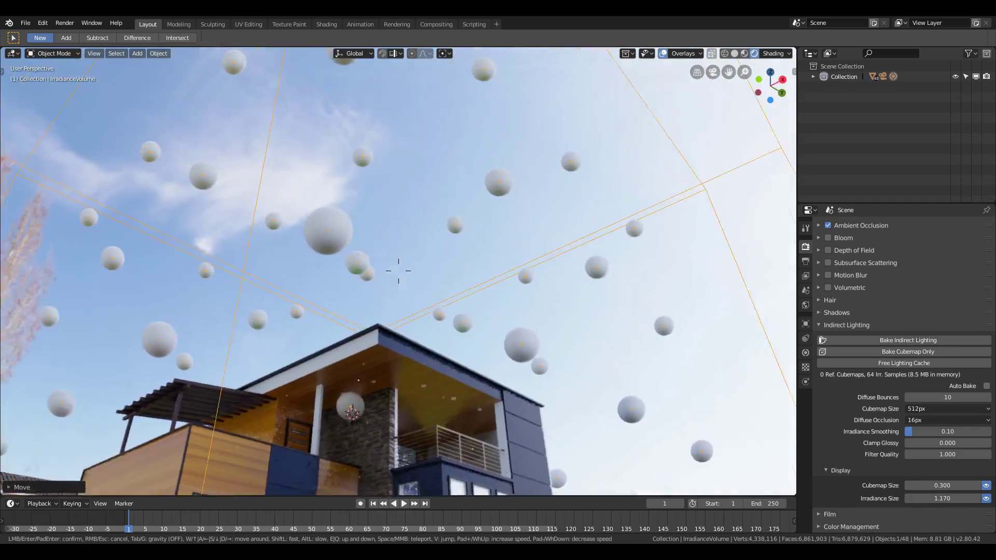
key("w")
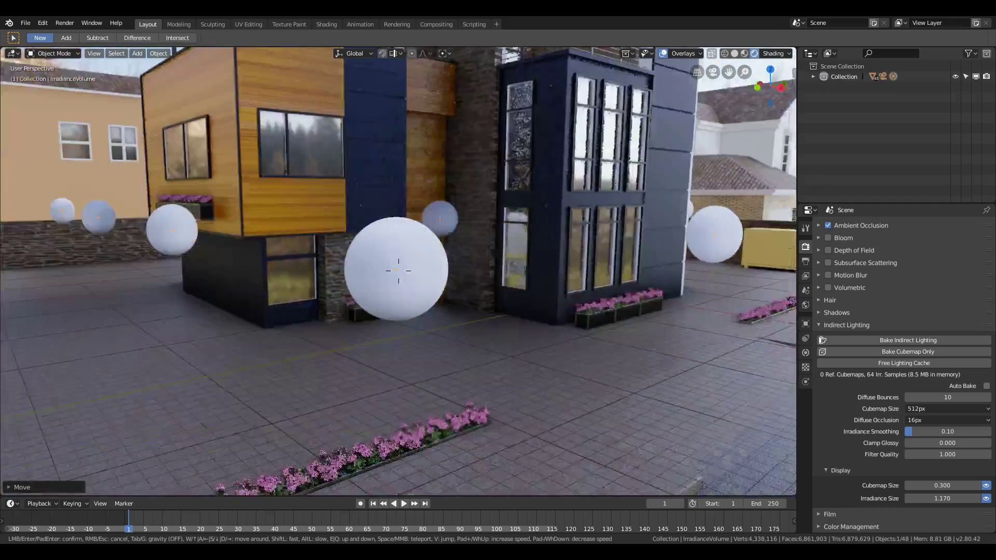
key("s")
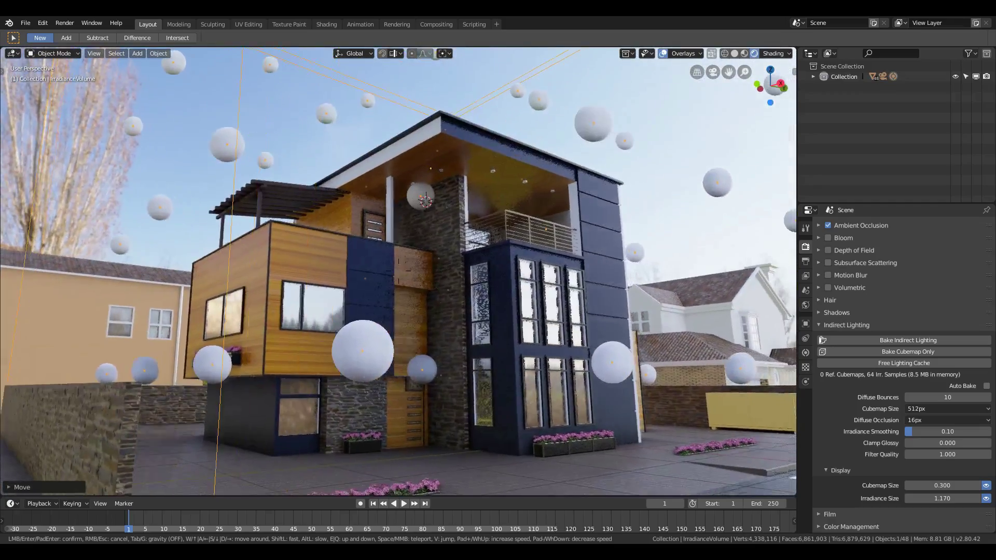
left_click(725, 358)
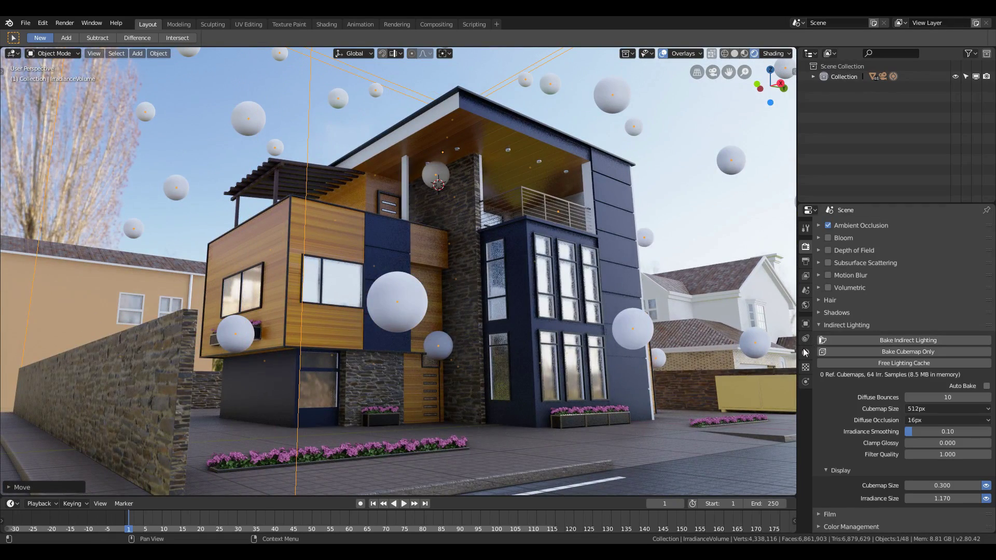
Step: Set the World background strength to 0 and examine the baked indirect lighting from all around the house
left_click(806, 306)
left_click_drag(943, 503, 891, 503)
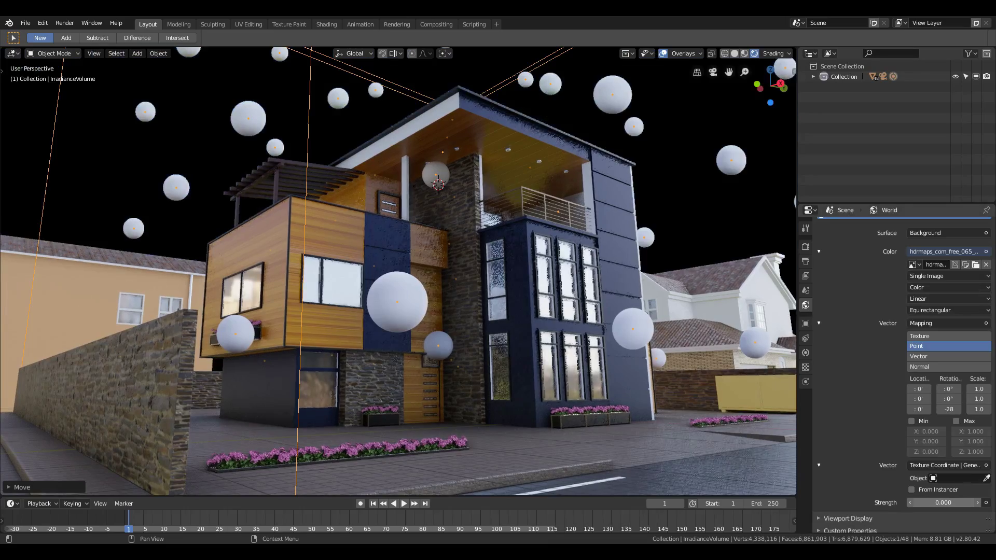
key("shift+grave")
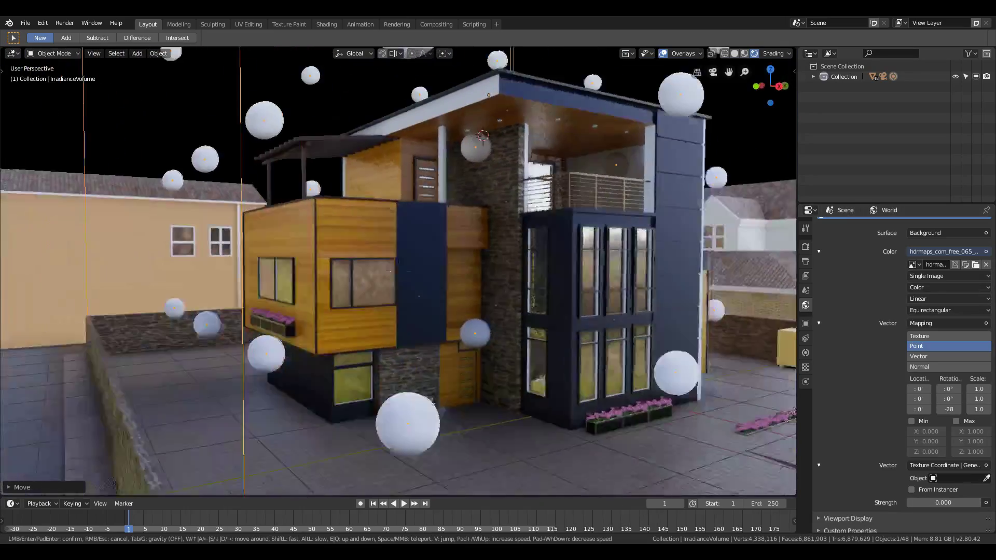
key("d")
key("e")
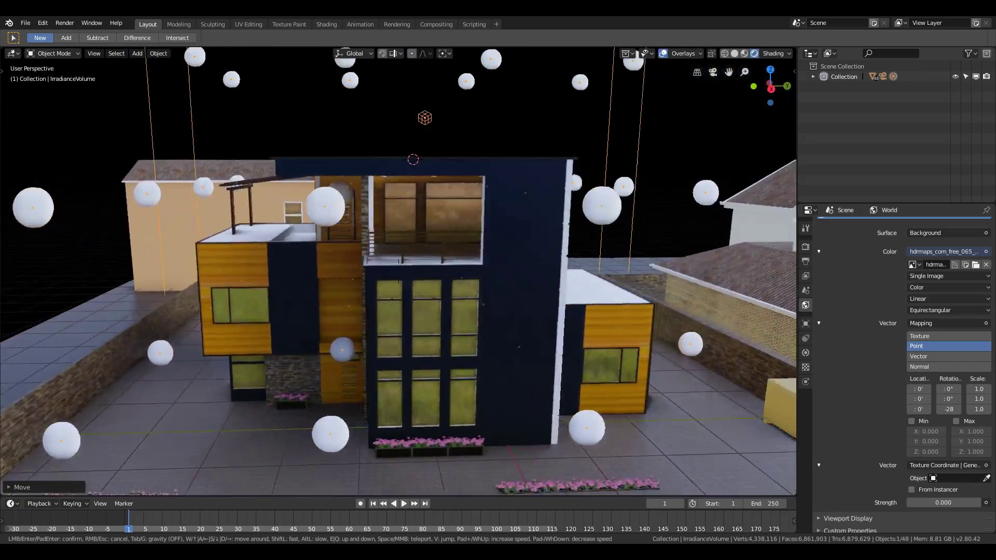
key("w")
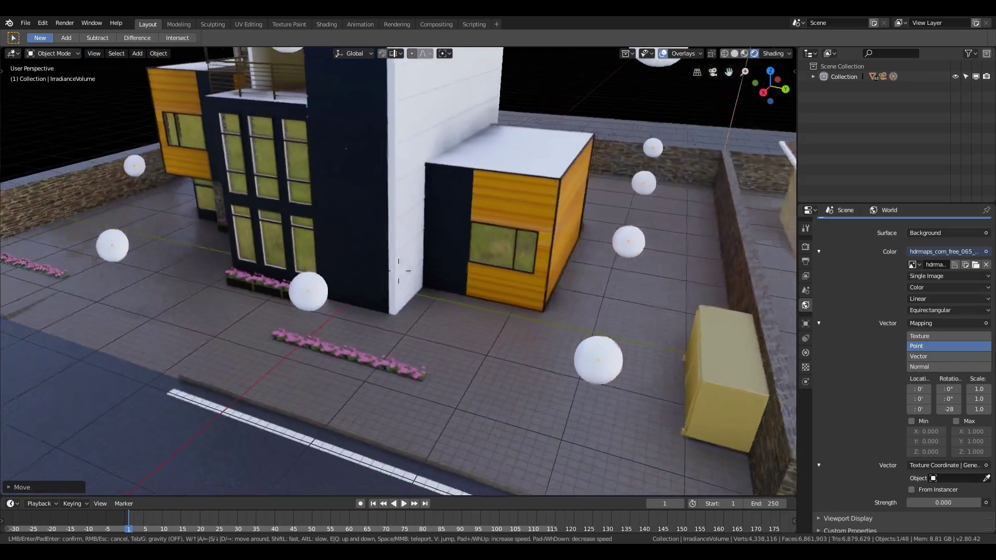
key("w")
key("a")
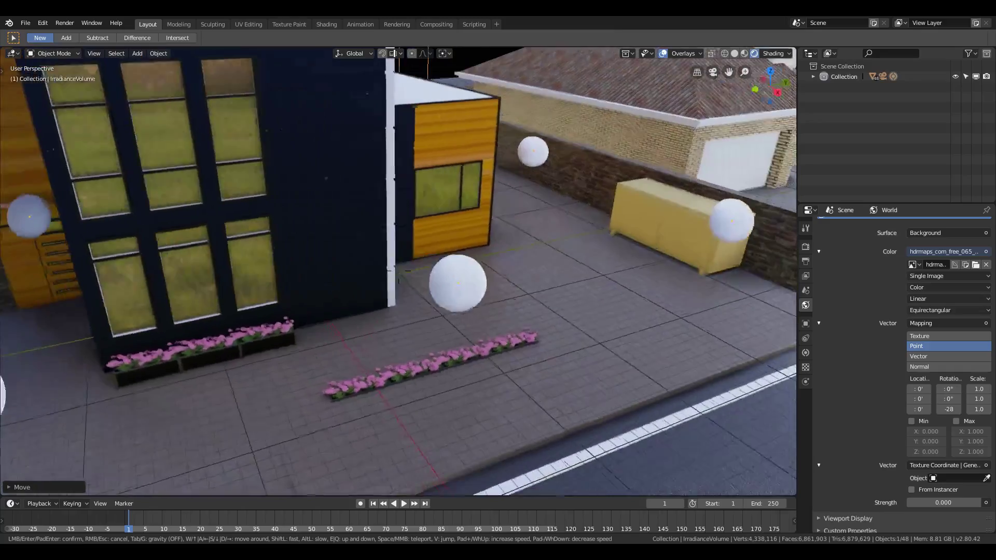
key("s")
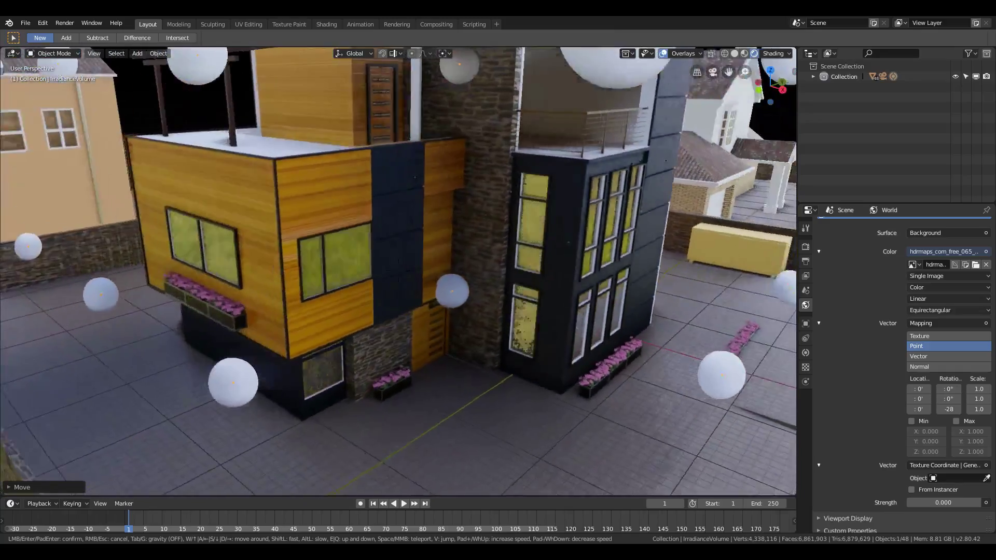
key("d")
key("q")
key("s")
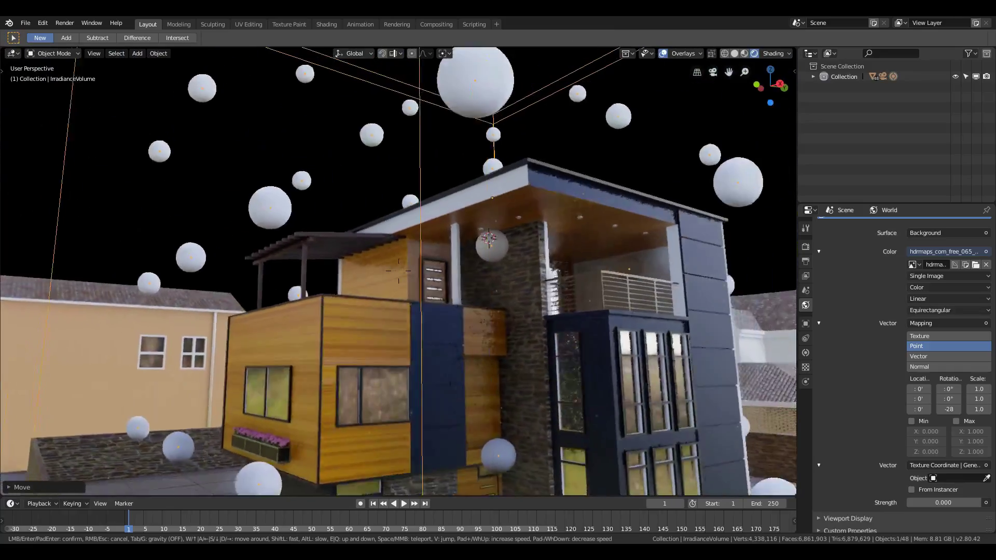
key("w")
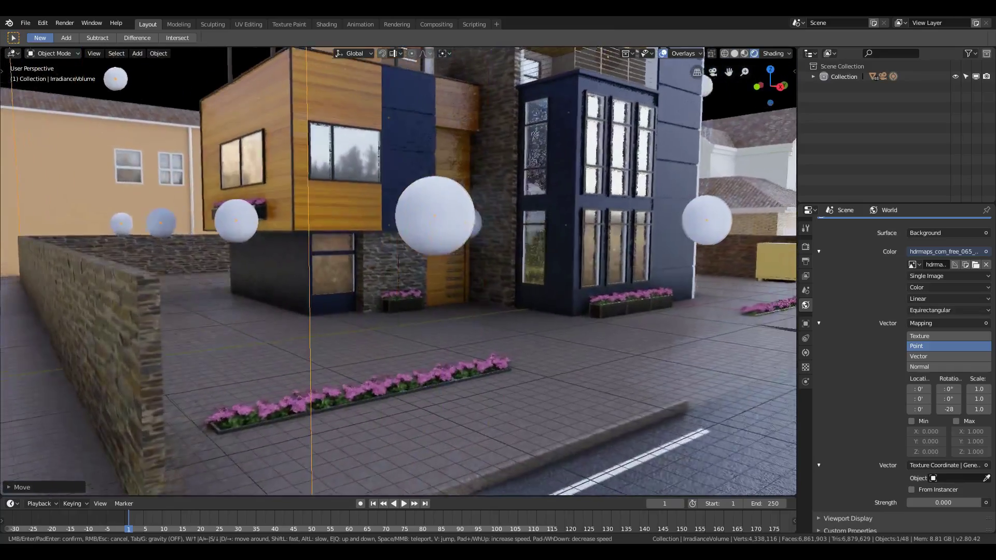
key("s")
left_click(419, 276)
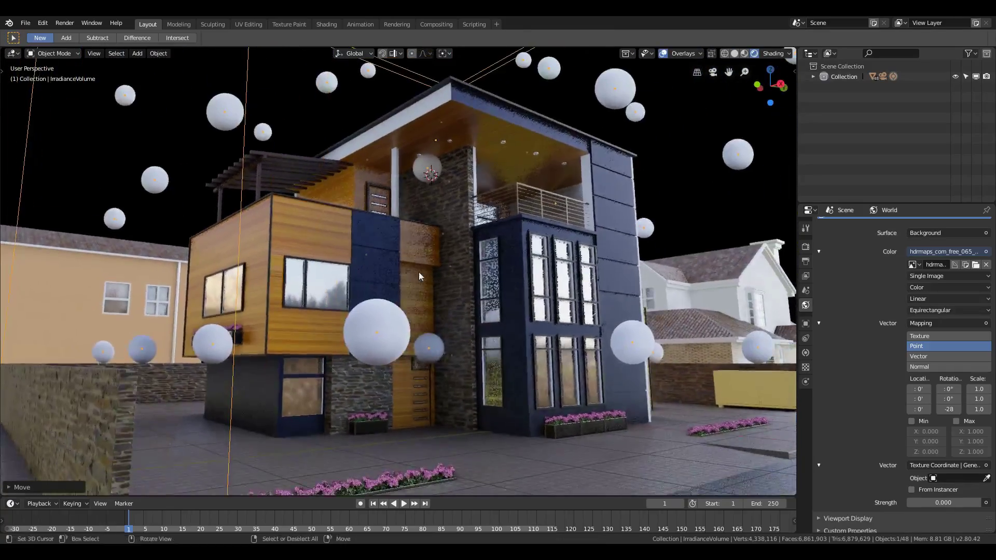
Step: Set the World background strength back to 1
left_click(946, 506)
type("1")
key("Return")
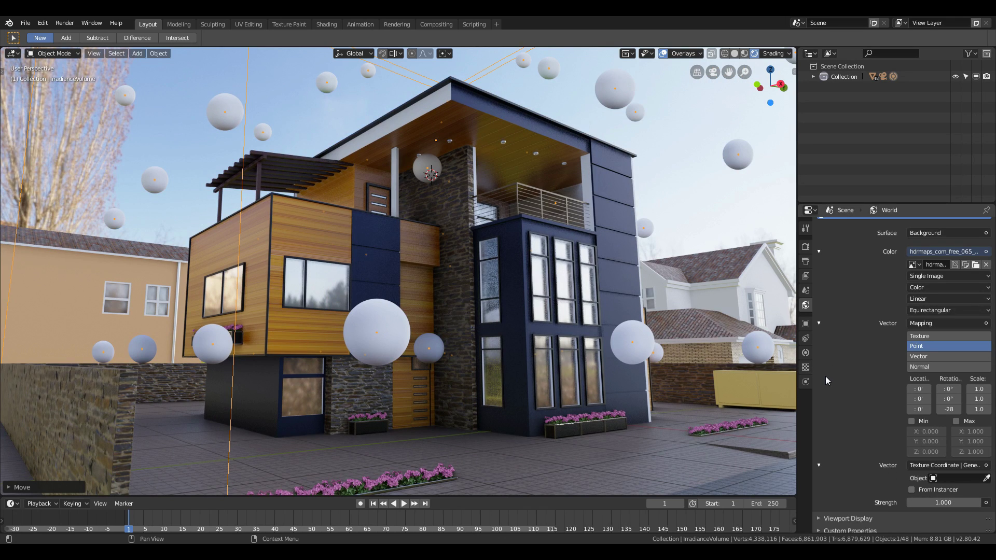
Step: Expand the scene collection, select the IrradianceVolume object and reframe the front of the house
left_click(813, 77)
scroll(858, 153, "down", 3)
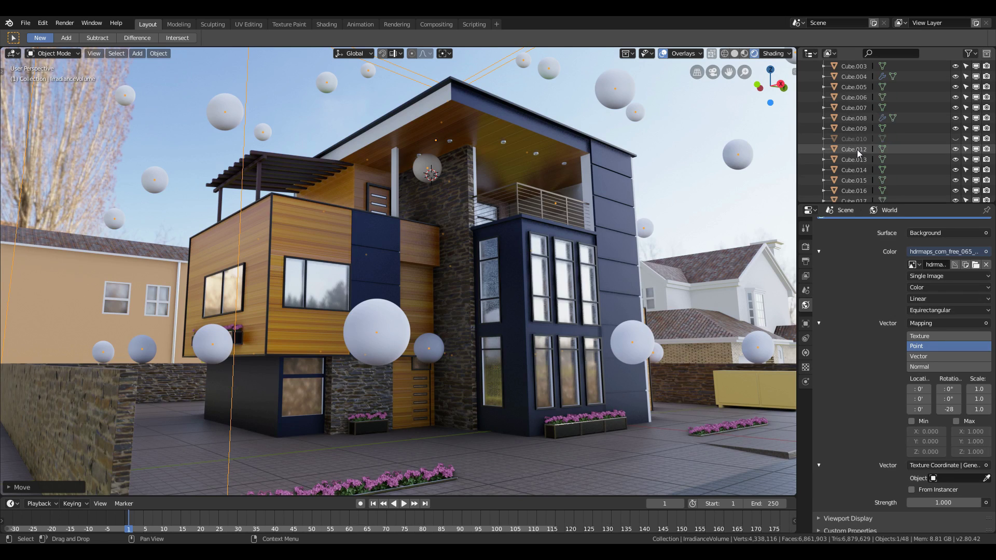
scroll(856, 153, "down", 10)
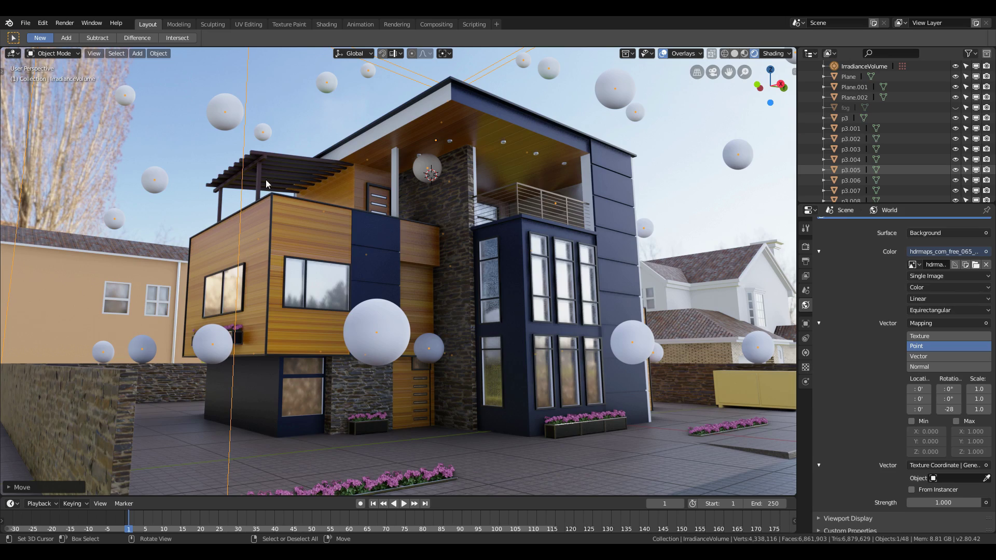
key("shift+grave")
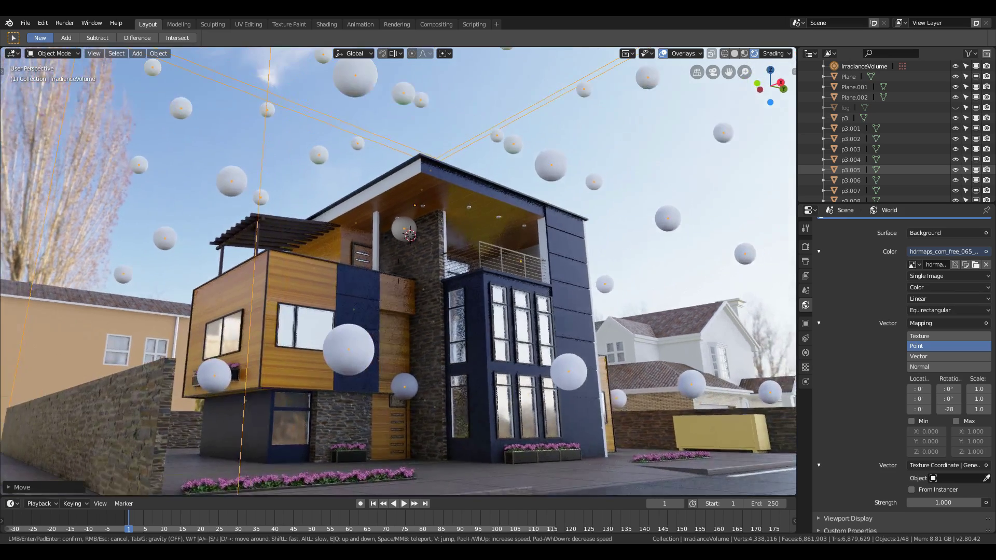
left_click(398, 271)
left_click(865, 68)
key("shift+grave")
key("w")
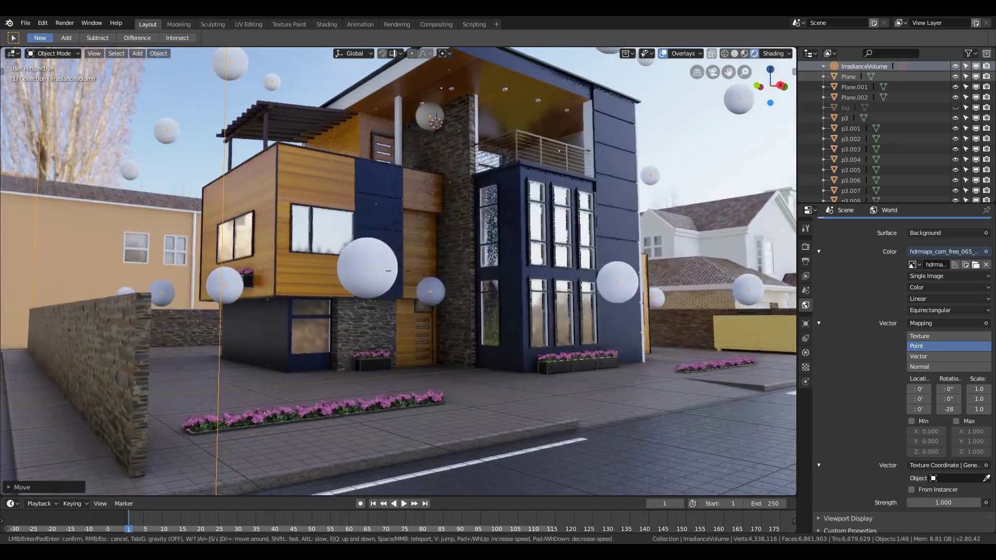
left_click(398, 275)
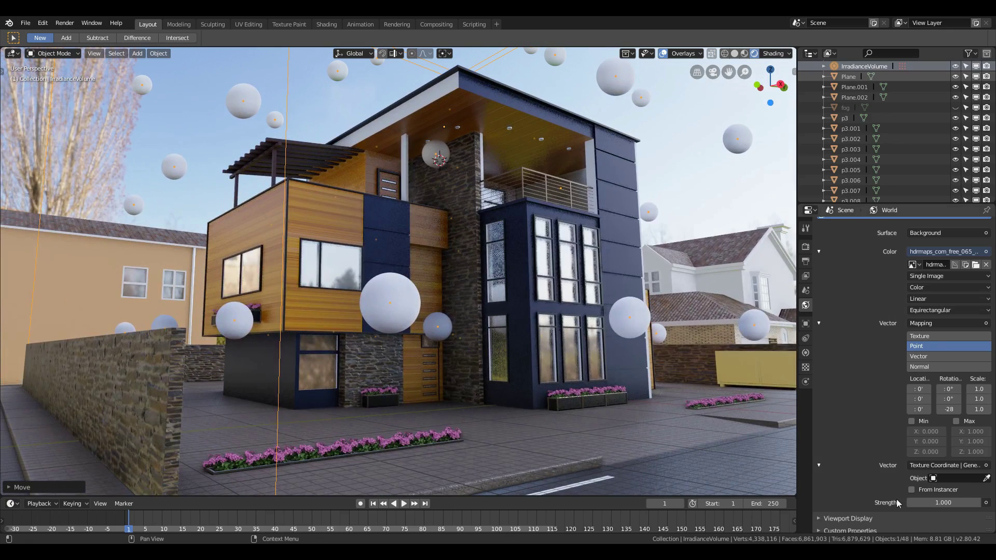
Step: Set the irradiance volume's probe resolution to 8 in X, Y and Z
left_click(807, 354)
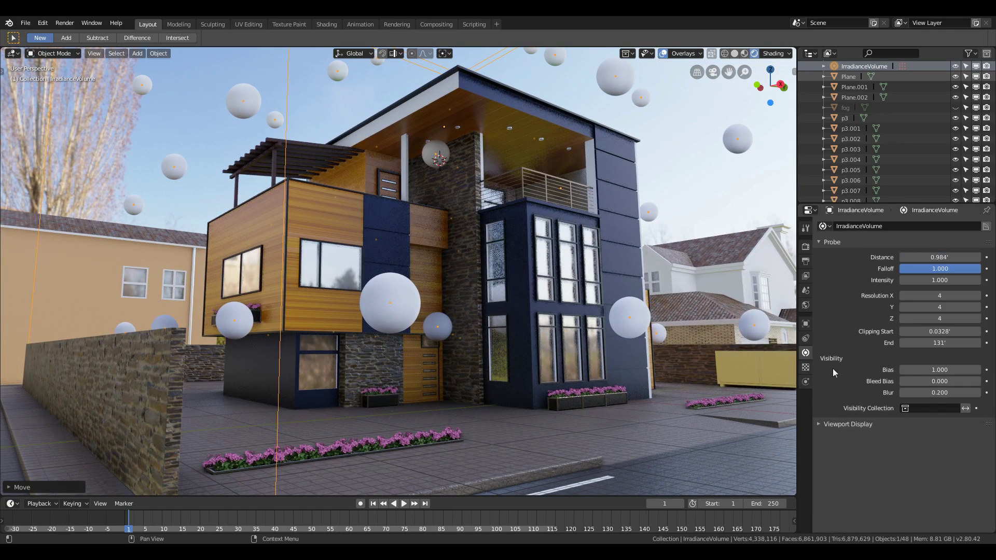
type("8")
key("Return")
left_click(941, 307)
type("8")
key("Return")
key("Return")
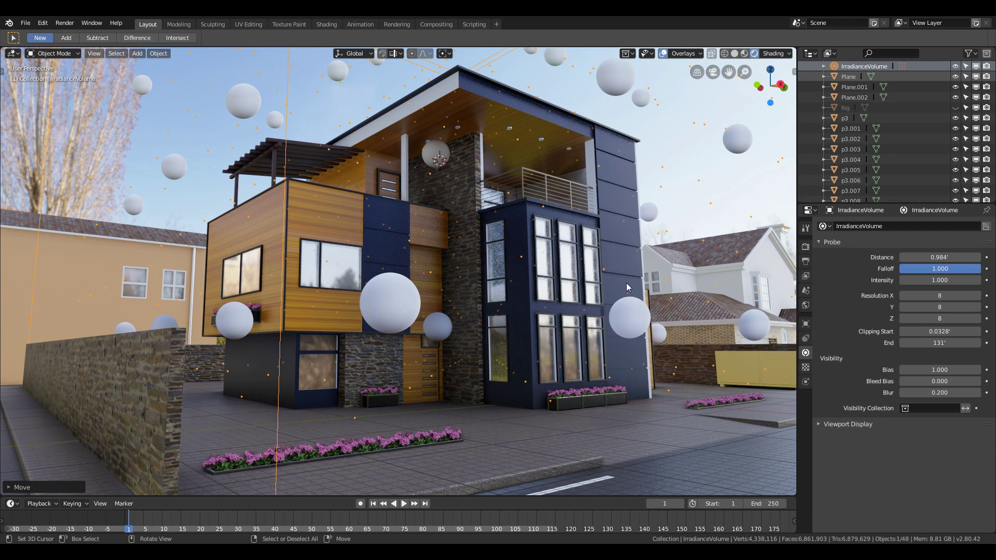
Step: Add a Sun light on the pavement in front of the house
left_click(805, 248)
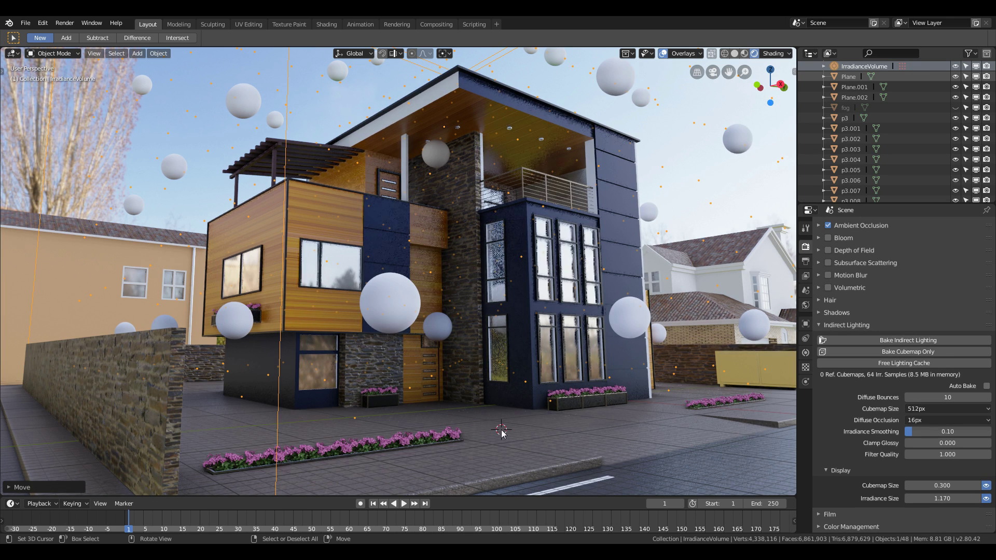
key("shift+a")
mouse_move(549, 432)
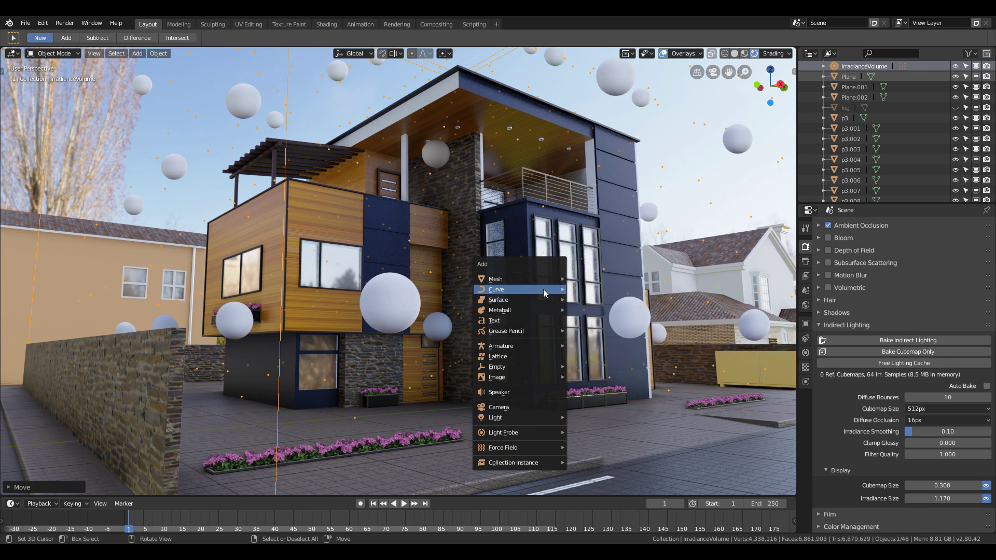
mouse_move(535, 417)
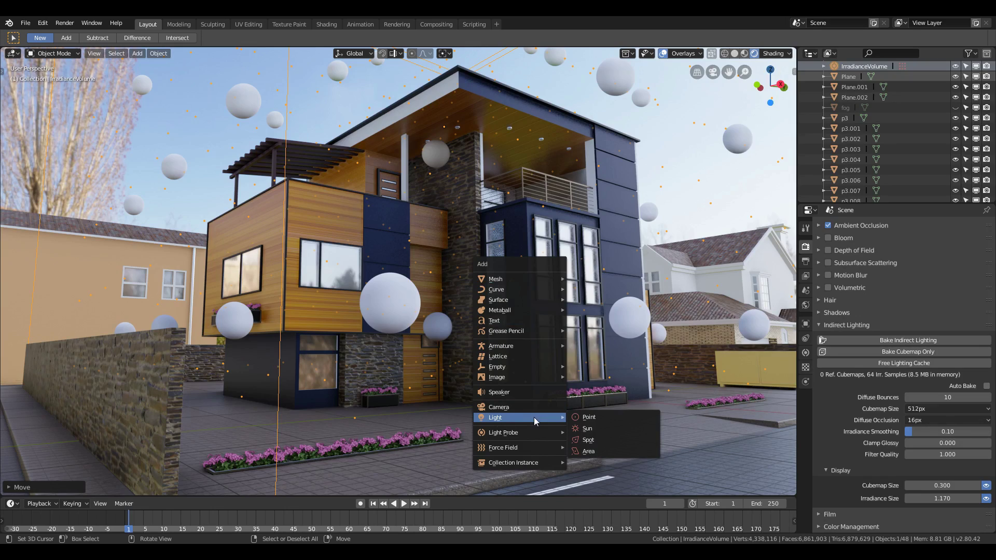
left_click(582, 430)
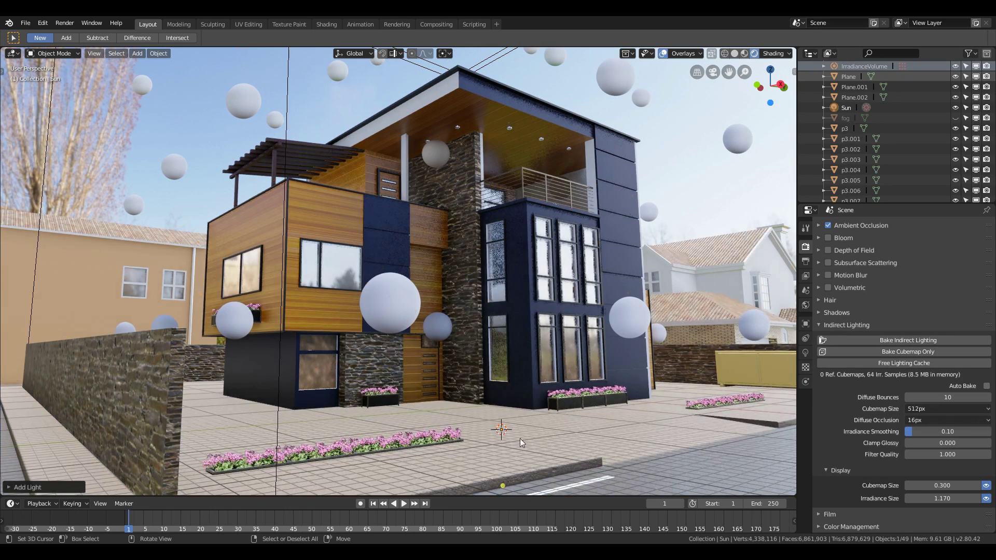
Step: Raise the Sun light into the sky beside the tall blue side of the house
key("g")
left_click(708, 70)
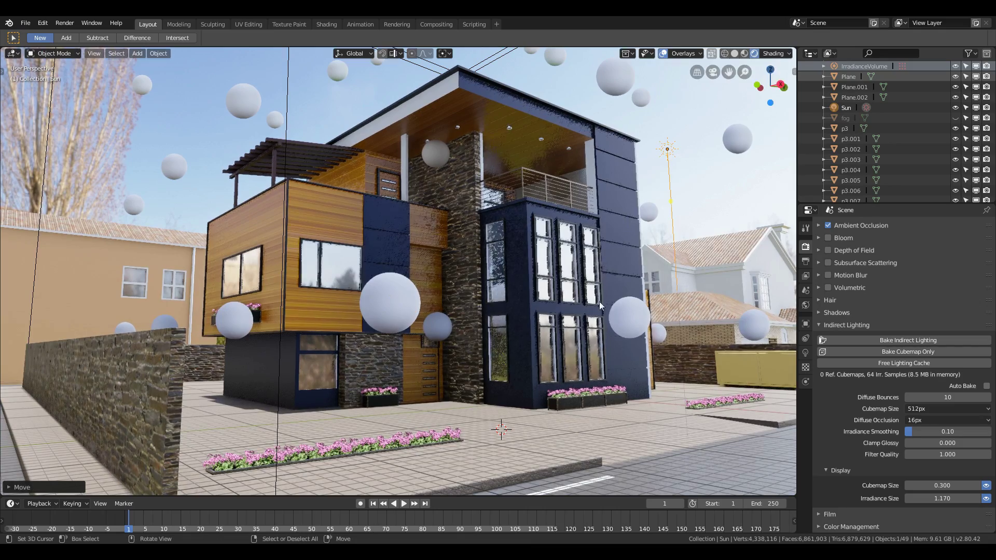
key("shift+grave")
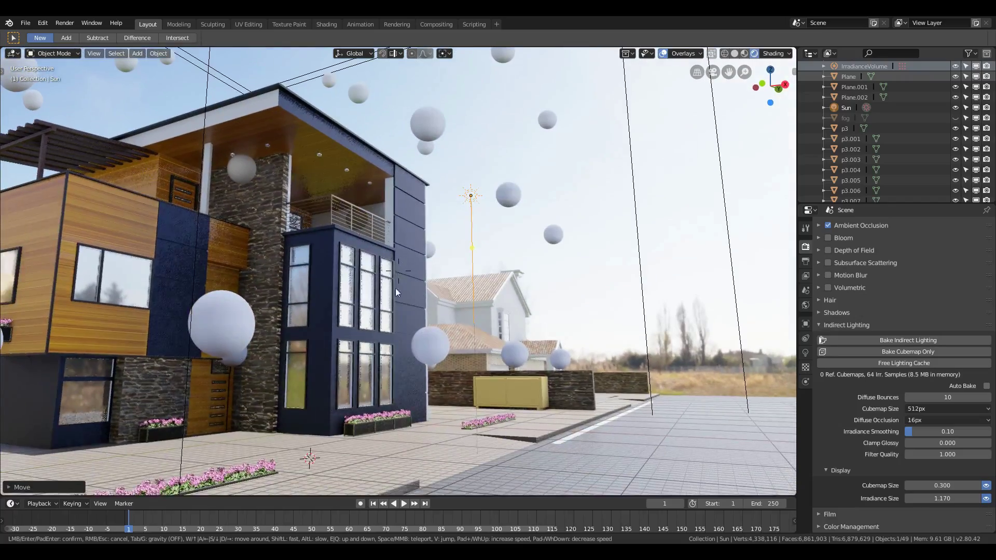
key("Return")
key("g")
left_click(545, 166)
Step: Rotate the Sun light freely and about the global Z axis so sunlight falls on the wooden front of the house
key("shift+grave")
key("w")
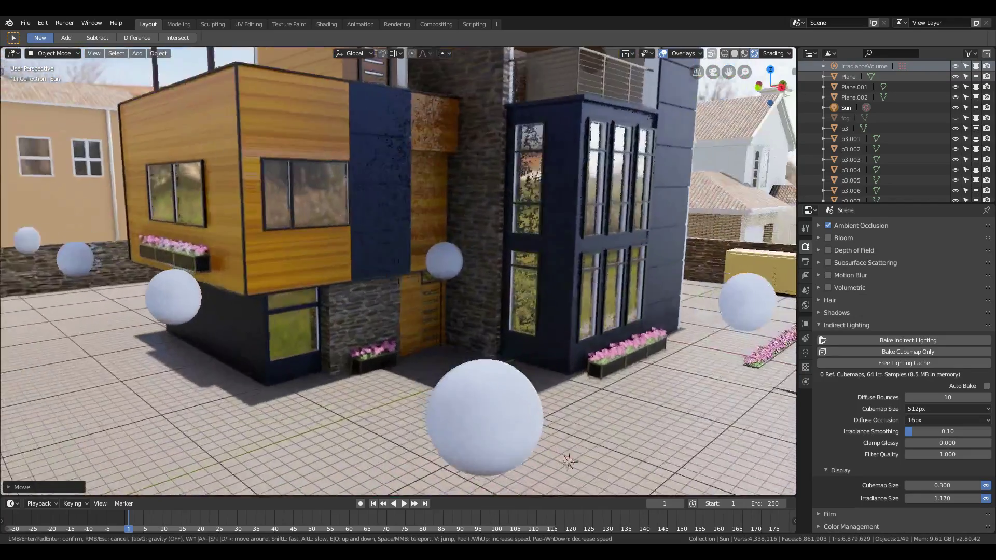
key("s")
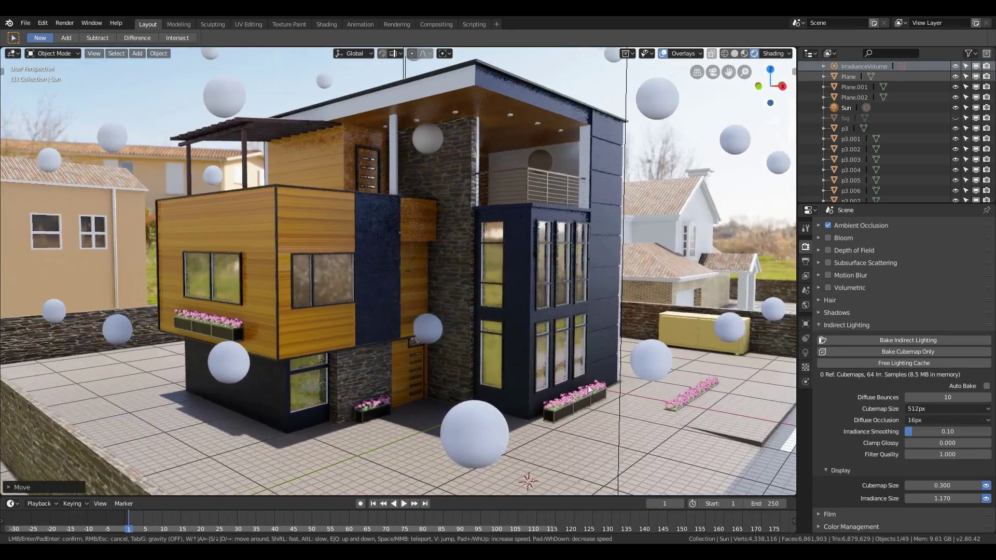
left_click(398, 271)
key("r")
left_click(601, 424)
key("r")
key("z")
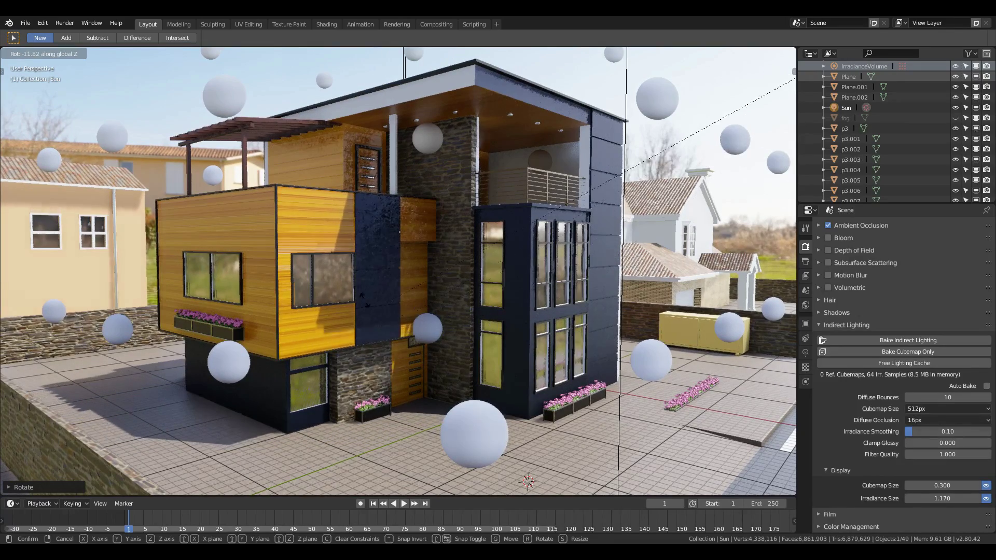
left_click(406, 460)
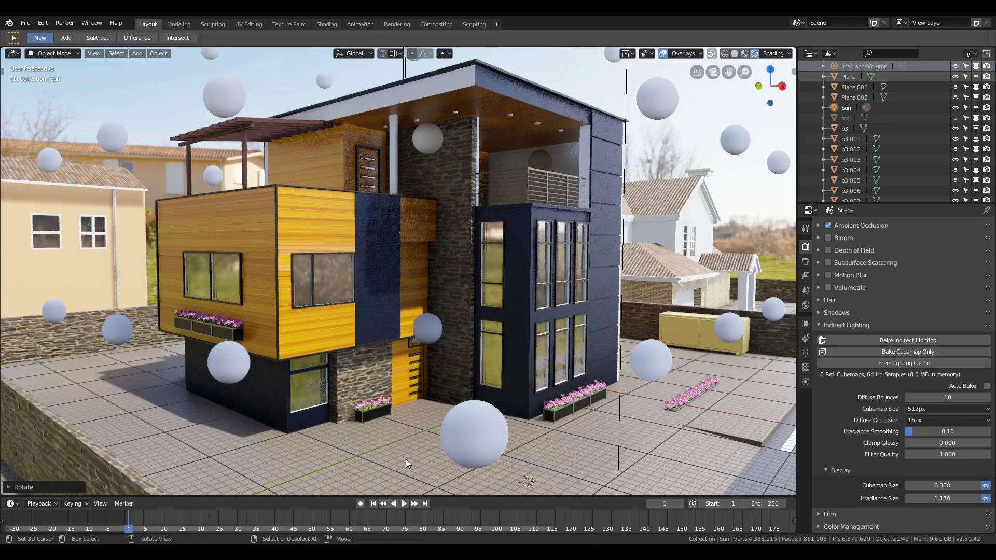
Step: Refine the Sun light's direction with another free rotation and another rotation about Z
key("g")
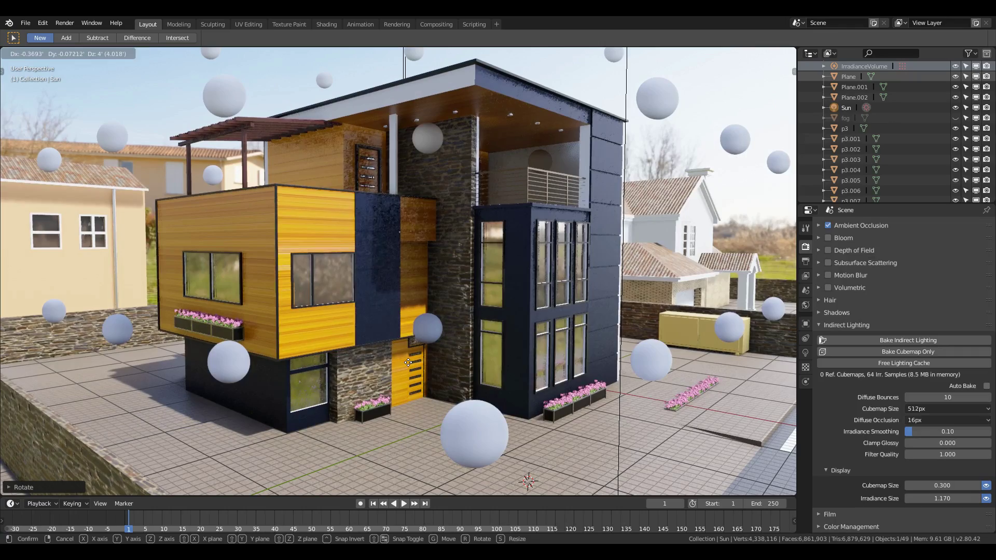
key("r")
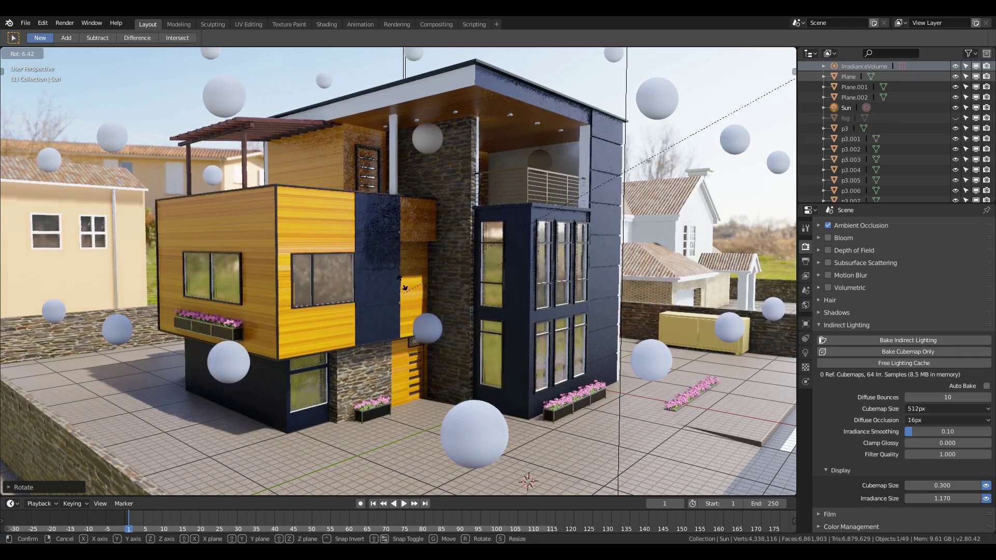
left_click(372, 421)
key("r")
key("z")
left_click(585, 430)
Step: Look up at the sky behind the Sun light and set the World background strength to 0.160
middle_click_drag(356, 317, 413, 281)
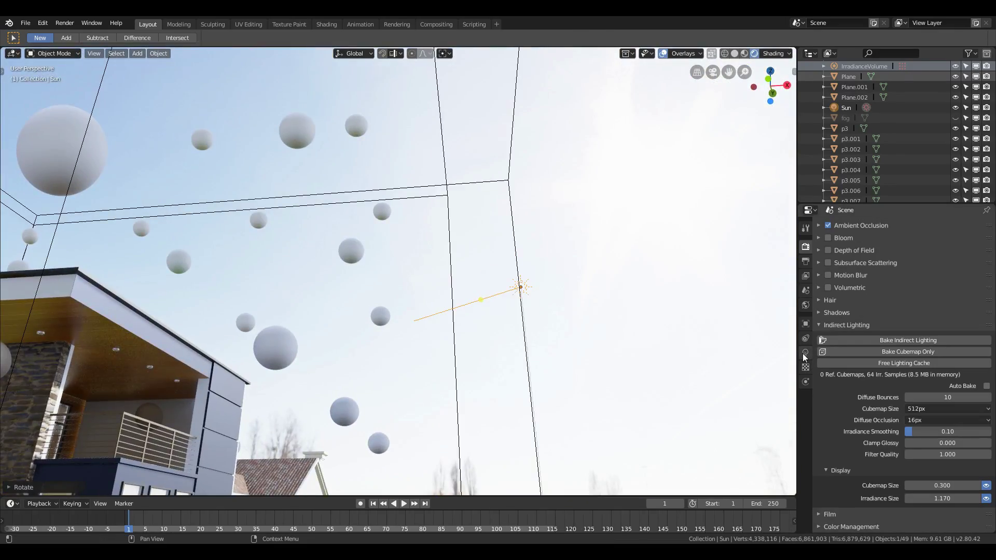
left_click(806, 306)
left_click_drag(943, 502, 900, 502)
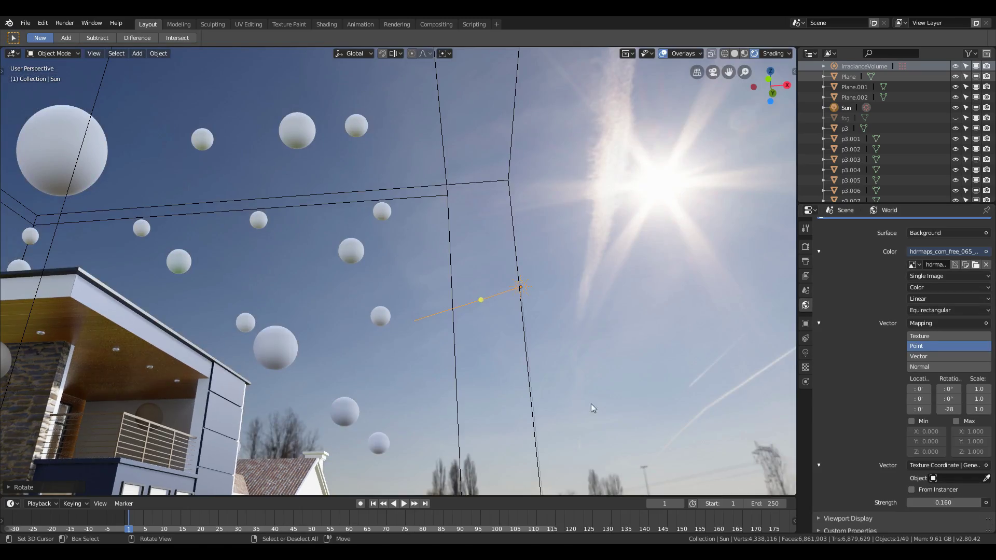
Step: Rotate the Sun light with a trackball rotation while viewing the bright sun in the HDRI sky
key("shift+grave")
key("Return")
key("g")
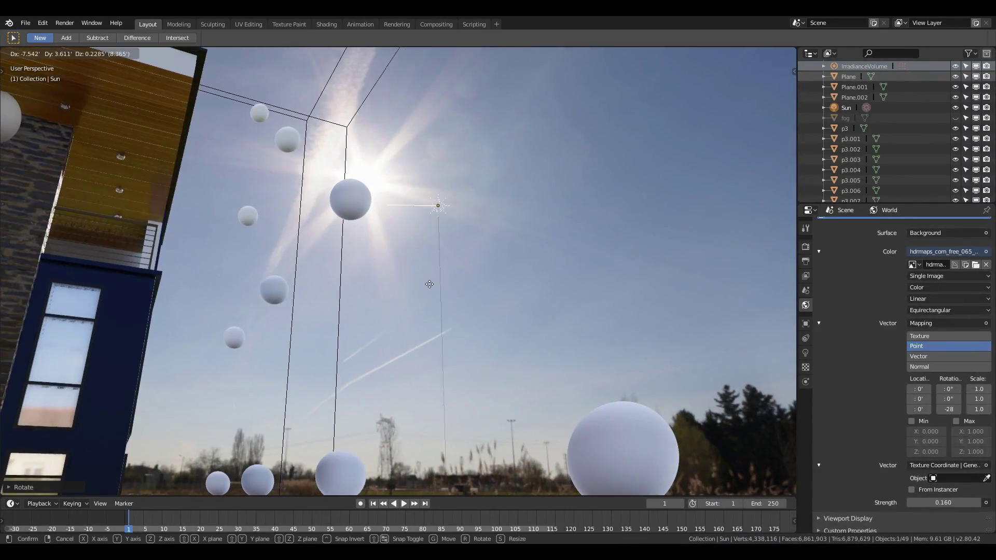
key("r")
left_click(414, 270)
Step: Move the Sun light in front of the bright sun in the HDRI sky
key("shift+grave")
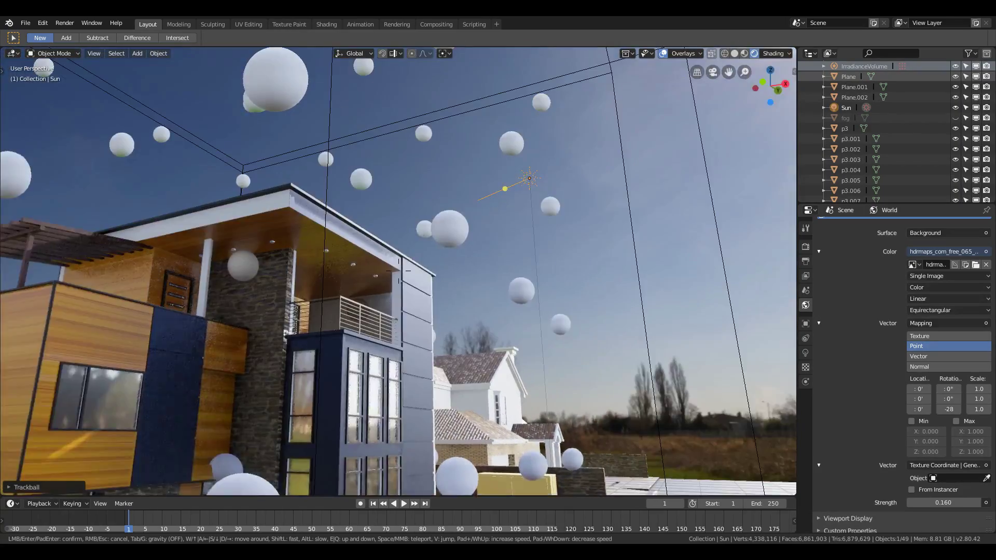
left_click(398, 271)
key("g")
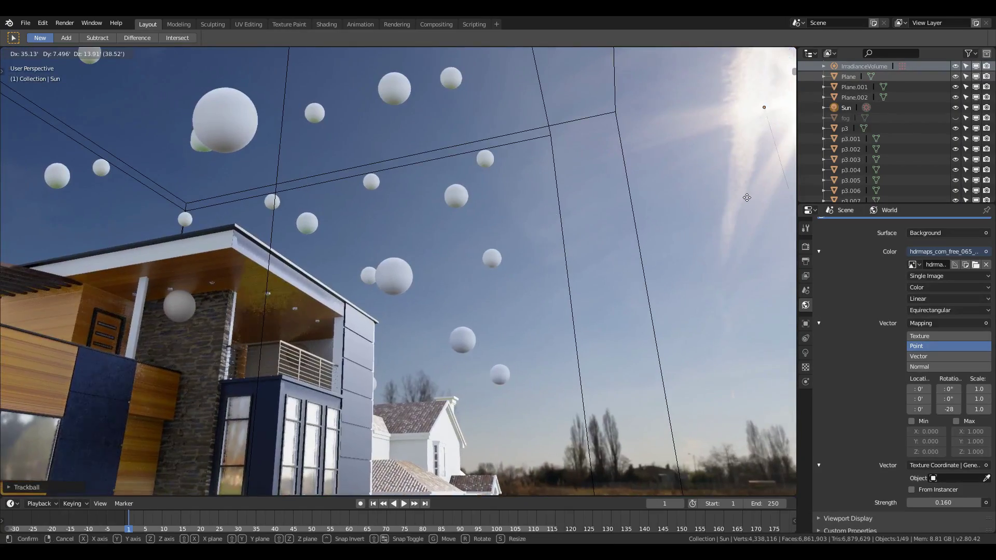
left_click(747, 196)
Step: Rotate the Sun light from its position at the HDRI sun so that it shines onto the house front
key("shift+grave")
key("Return")
left_click(403, 305)
key("shift+grave")
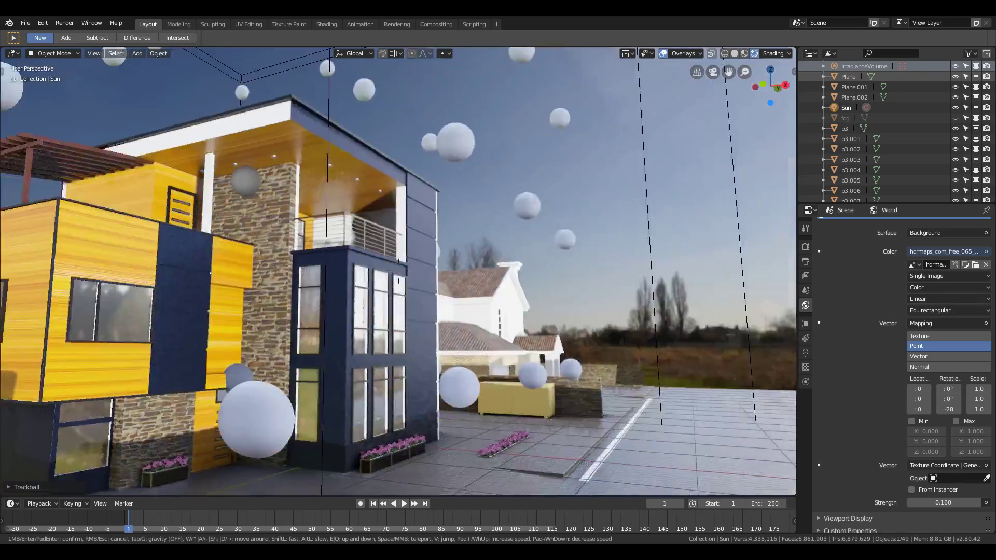
Step: Undo the last rotation of the Sun light
key("s")
left_click(398, 271)
key("ctrl+z")
Step: Move the Sun light closer to the bright sun in the HDRI sky
key("shift+grave")
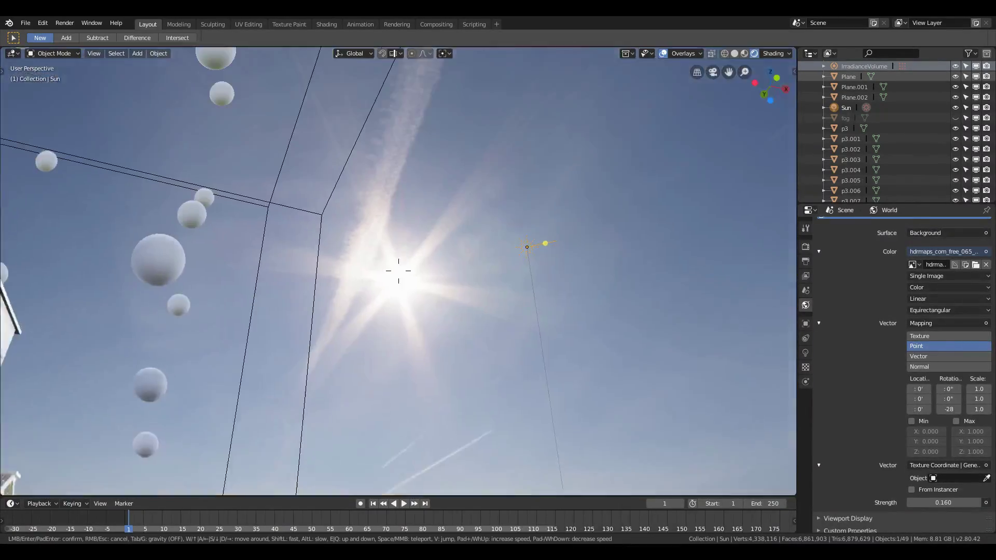
key("Return")
key("g")
left_click(328, 350)
Step: Rotate the Sun light about the Z axis and then freely in the view so that it shines on the house
key("shift+grave")
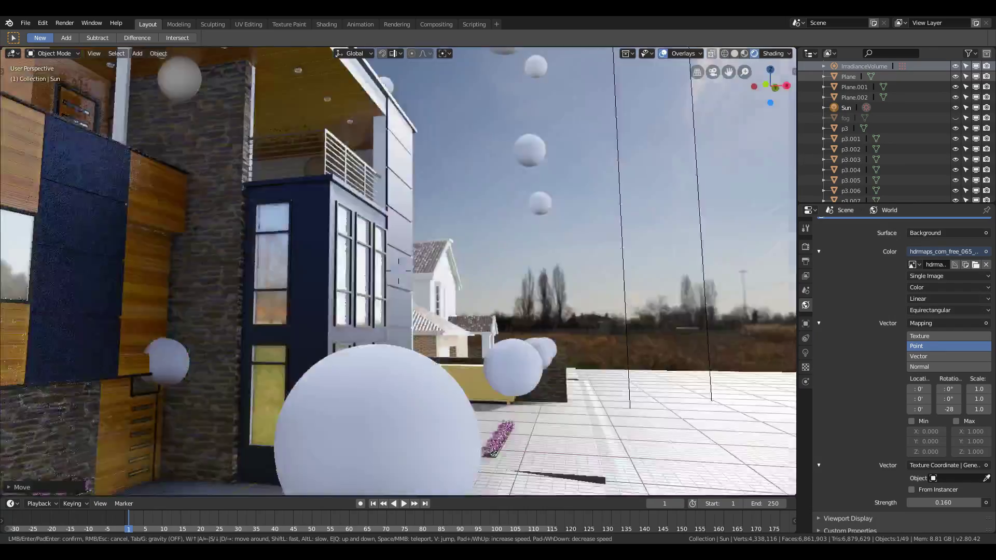
left_click(398, 270)
key("r")
key("z")
key("Return")
key("r")
left_click(116, 272)
Step: Rotate the Sun light further so that the house front is lit and its shadow falls on the paving
key("shift+grave")
key("s")
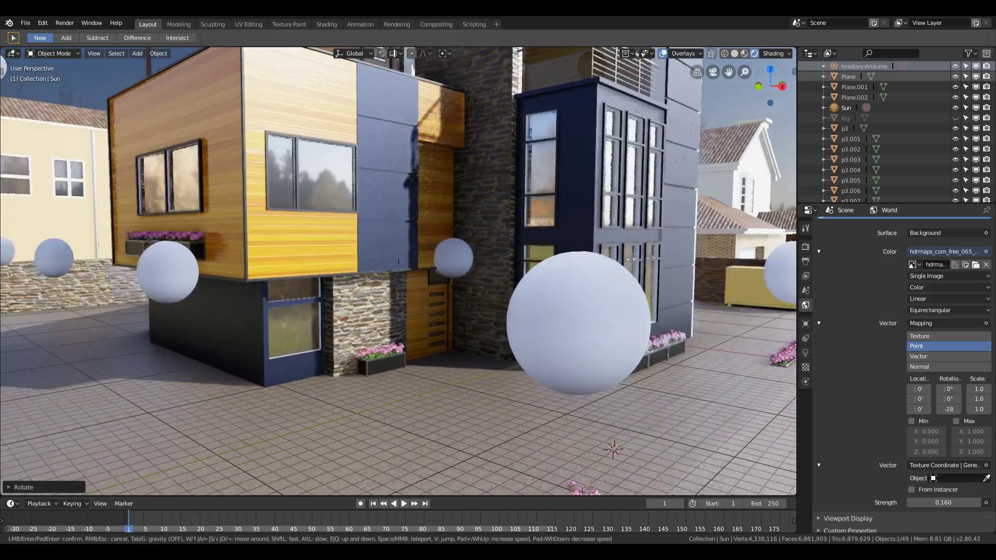
left_click(399, 271)
key("r")
left_click(314, 357)
Step: Set the shadow clip end of the Sun light to 298' so the shadow reaches the neighbouring house wall
key("shift+grave")
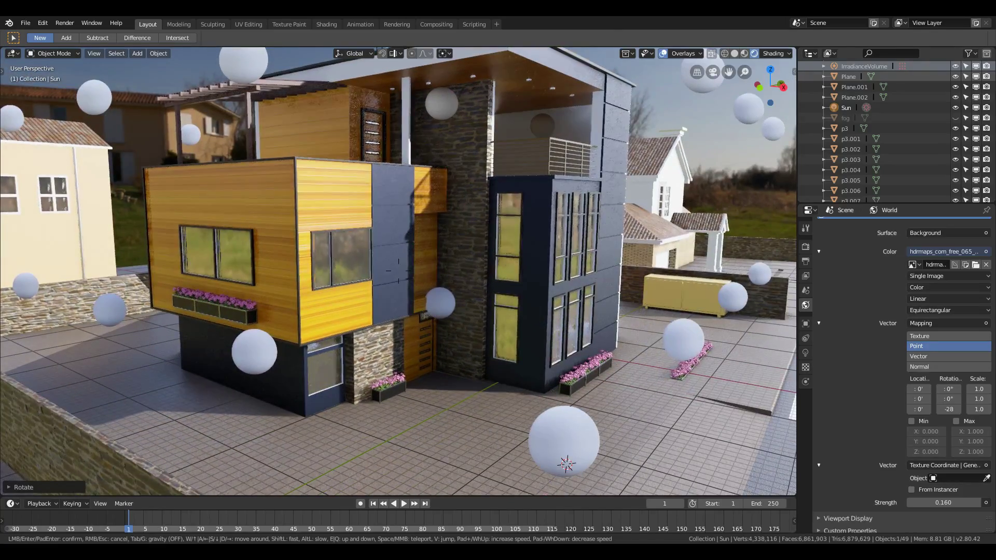
key("w")
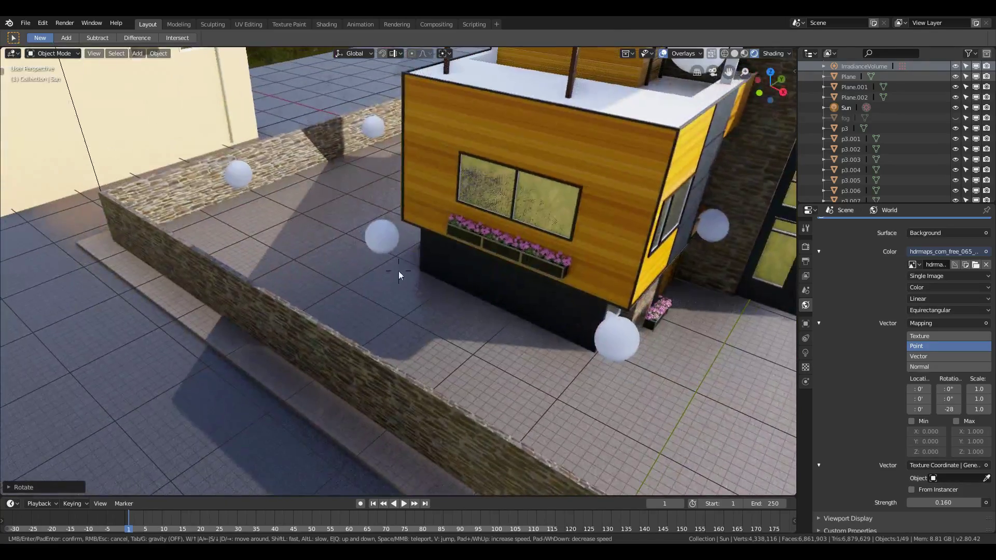
left_click(398, 270)
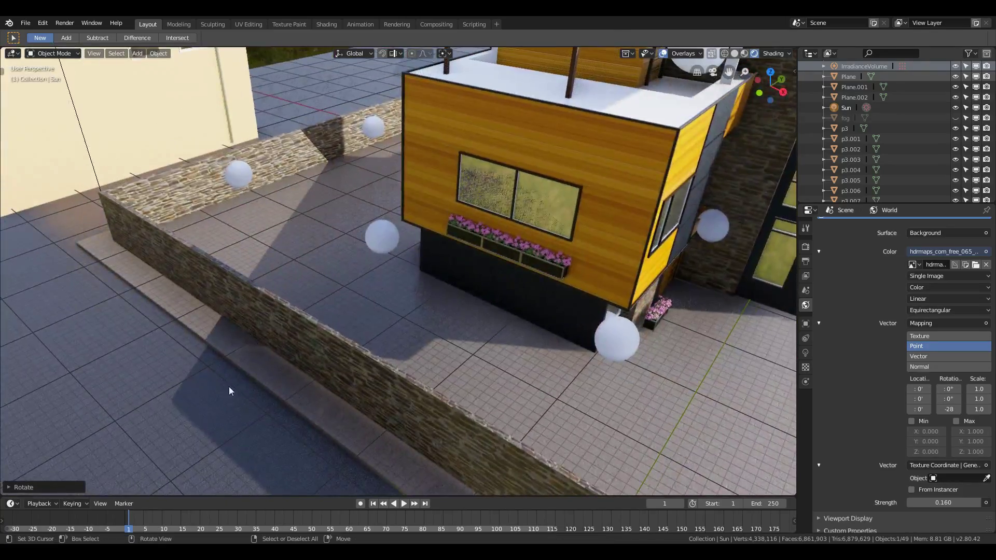
left_click(803, 353)
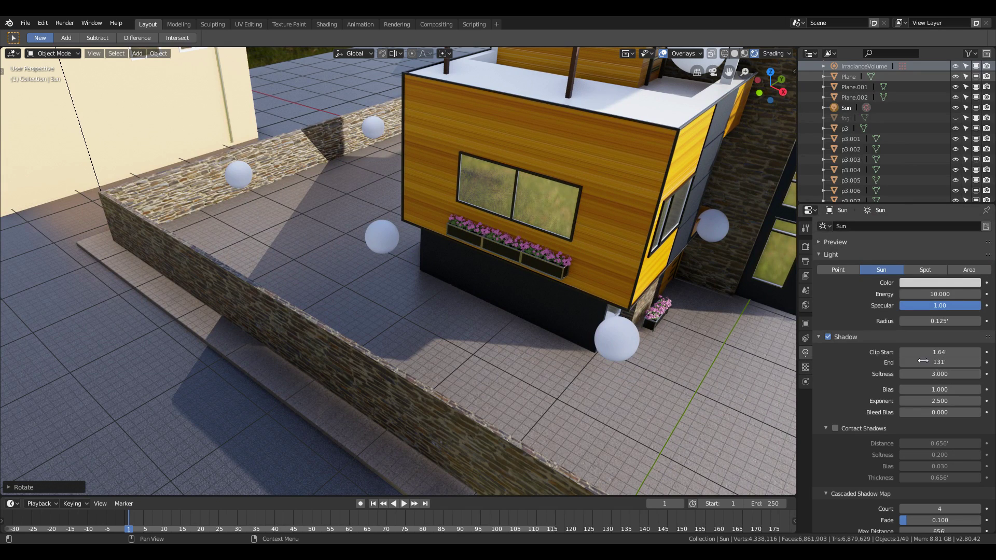
left_click_drag(940, 362, 968, 362)
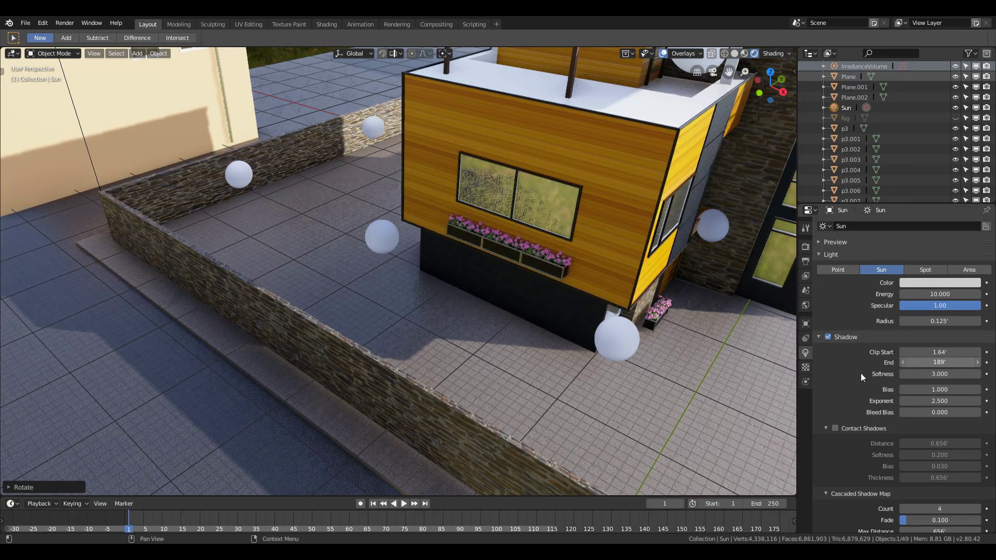
key("shift+grave")
key("s")
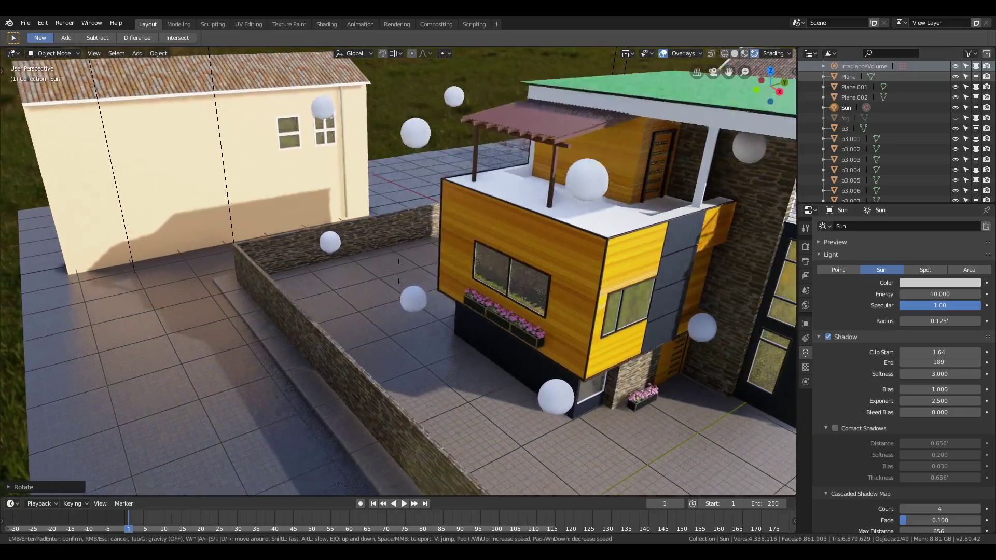
key("q")
left_click(399, 271)
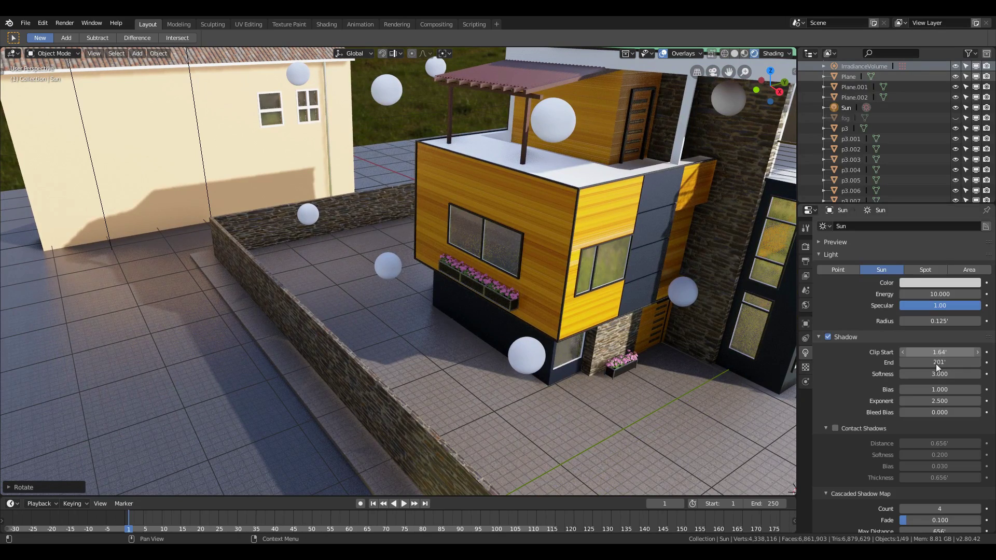
mouse_move(940, 362)
left_mouse_down()
mouse_move(960, 362)
mouse_move(945, 362)
left_mouse_up()
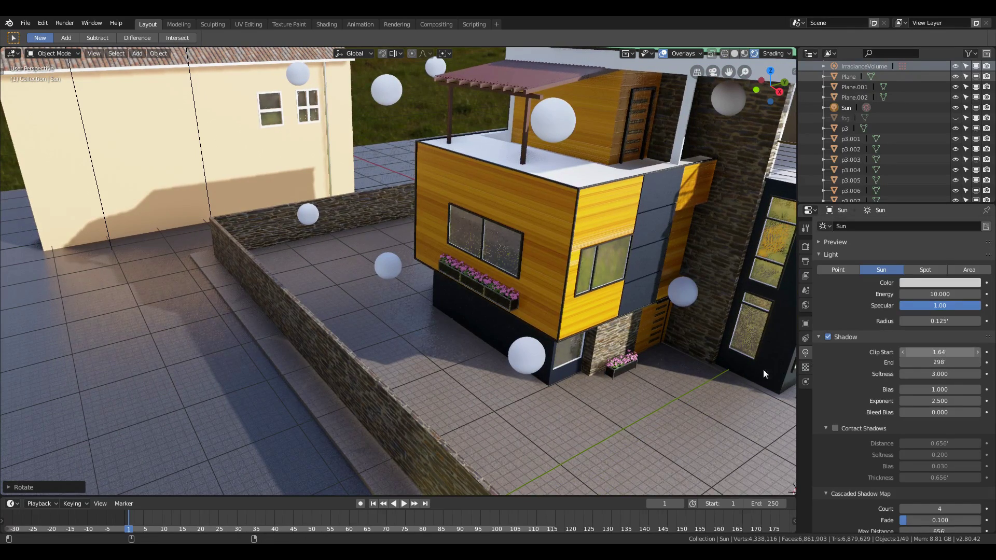
Step: Enable contact shadows for the Sun light and set their distance to 4.86'
key("shift+grave")
key("w")
key("q")
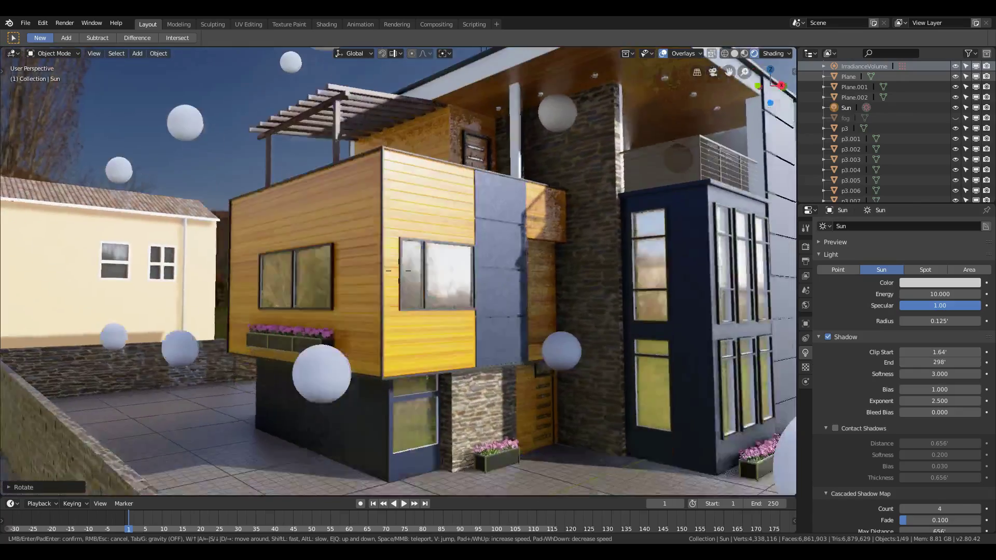
key("d")
key("s")
left_click(399, 271)
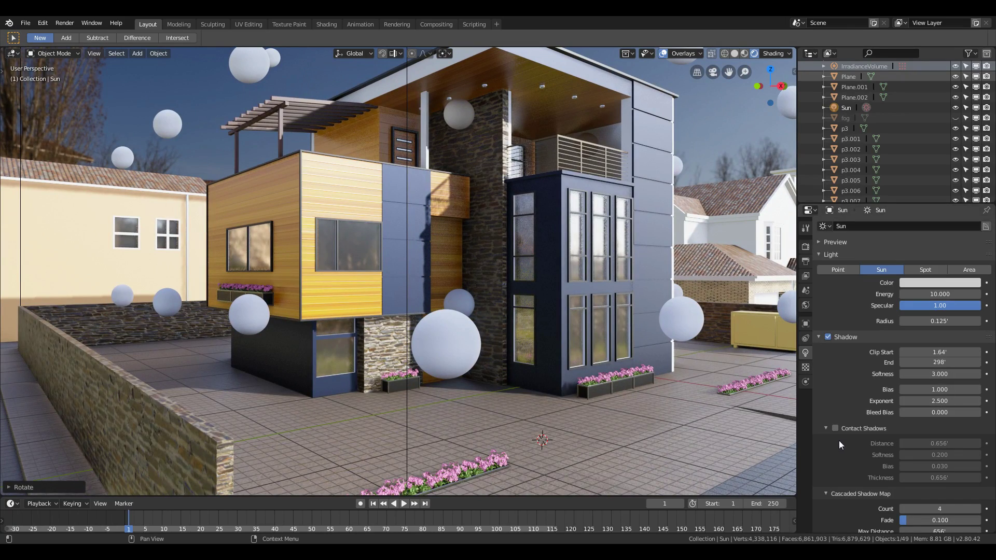
key("shift+grave")
left_click(521, 313)
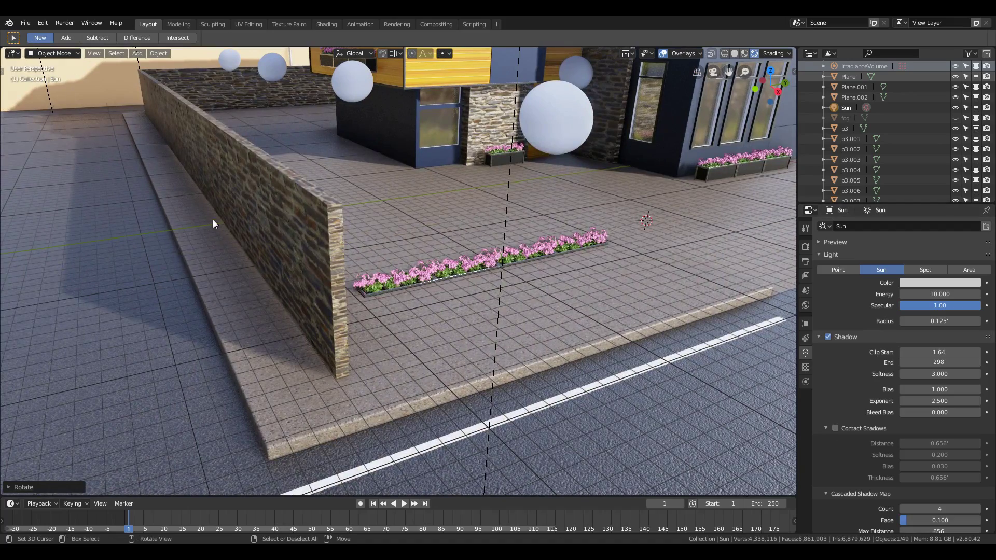
left_click(836, 428)
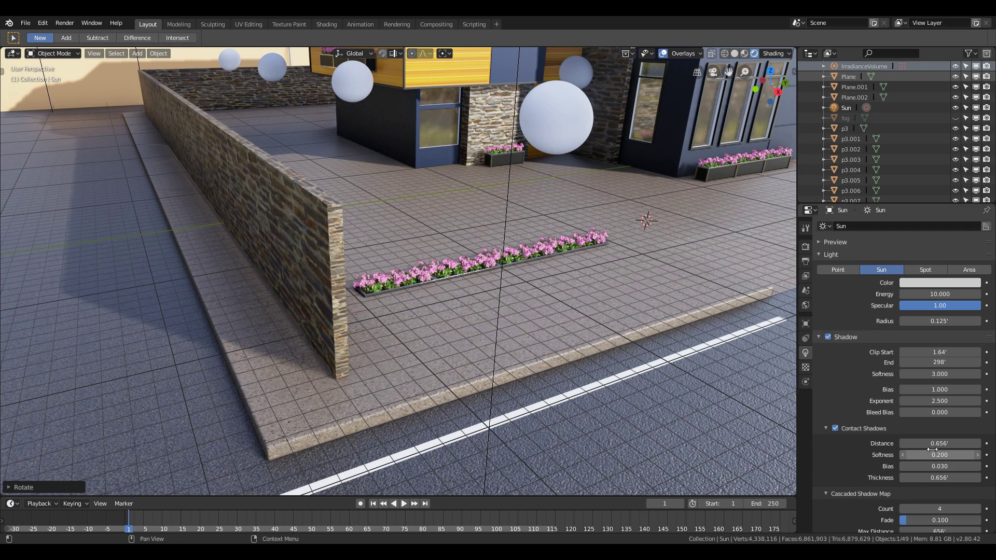
left_click_drag(933, 444, 970, 443)
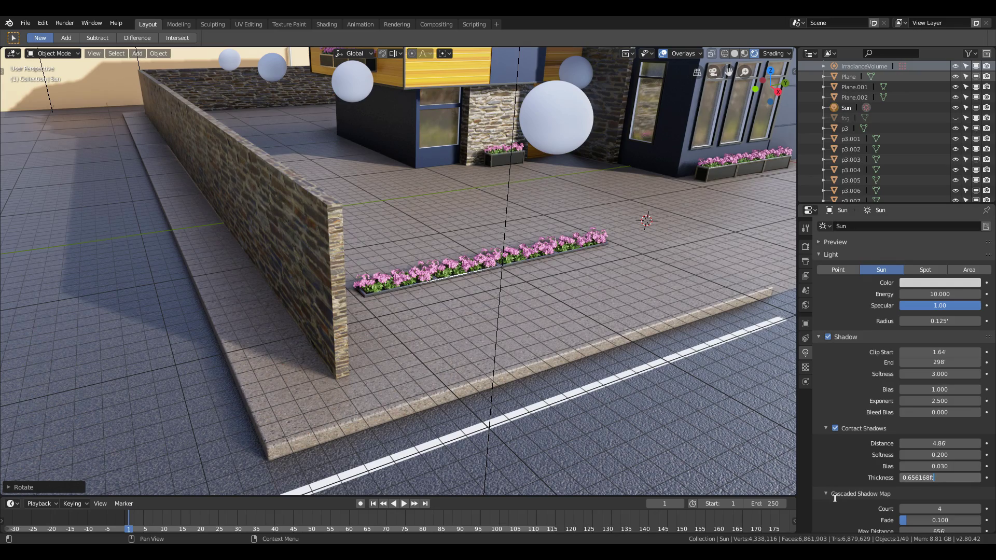
Step: Set the contact shadow thickness of the Sun light to 0.675', judging it at the base of the boundary wall
left_click(483, 436)
key("shift+grave")
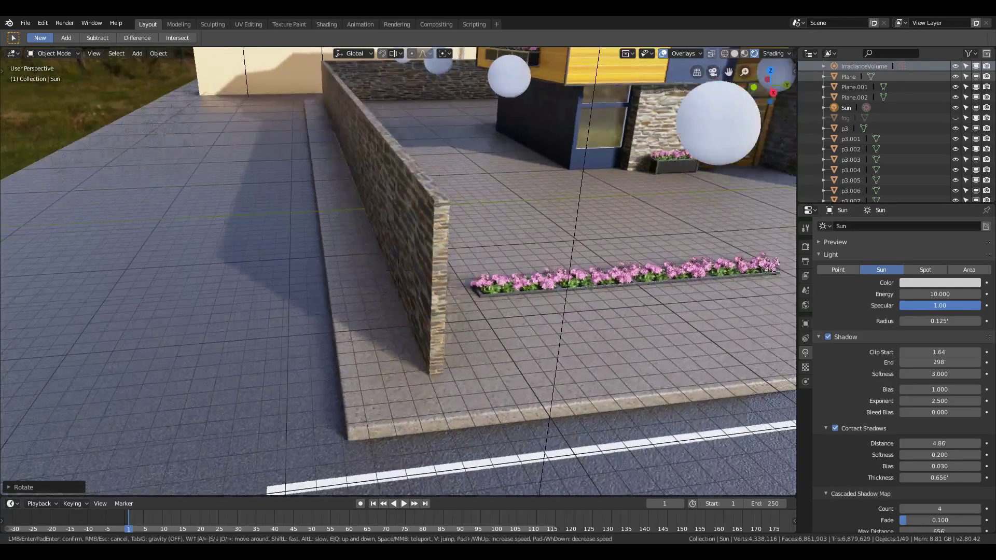
key("q")
key("w")
key("e")
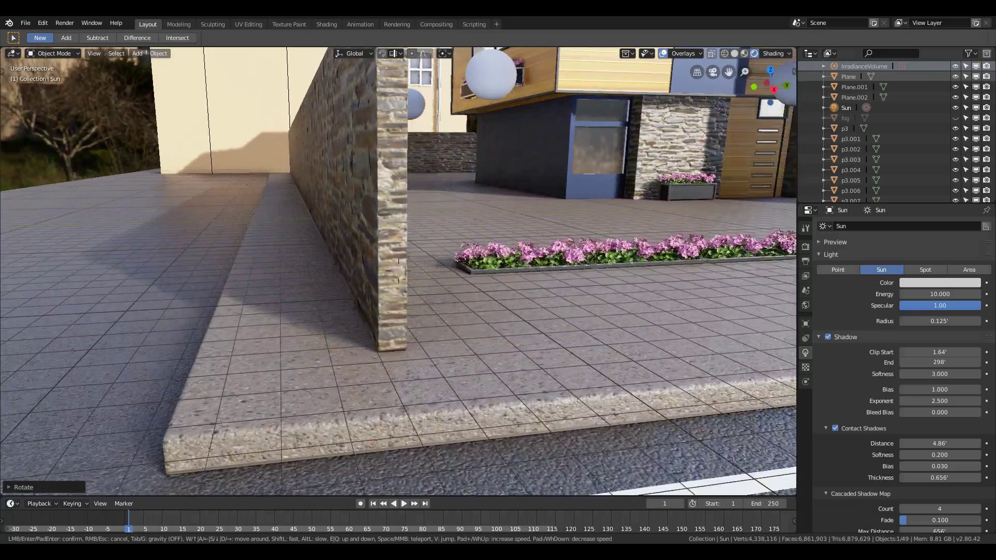
left_click(328, 254)
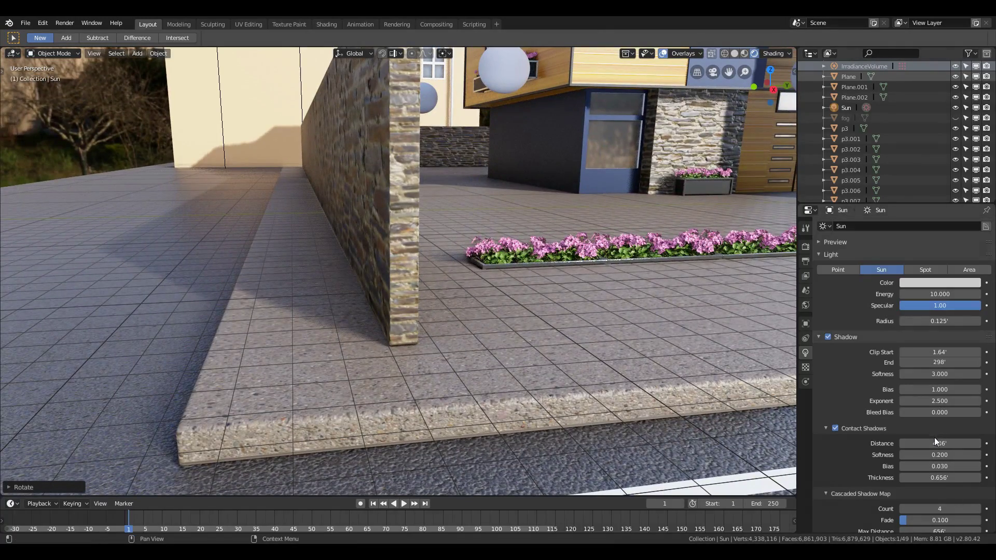
left_click_drag(940, 477, 942, 478)
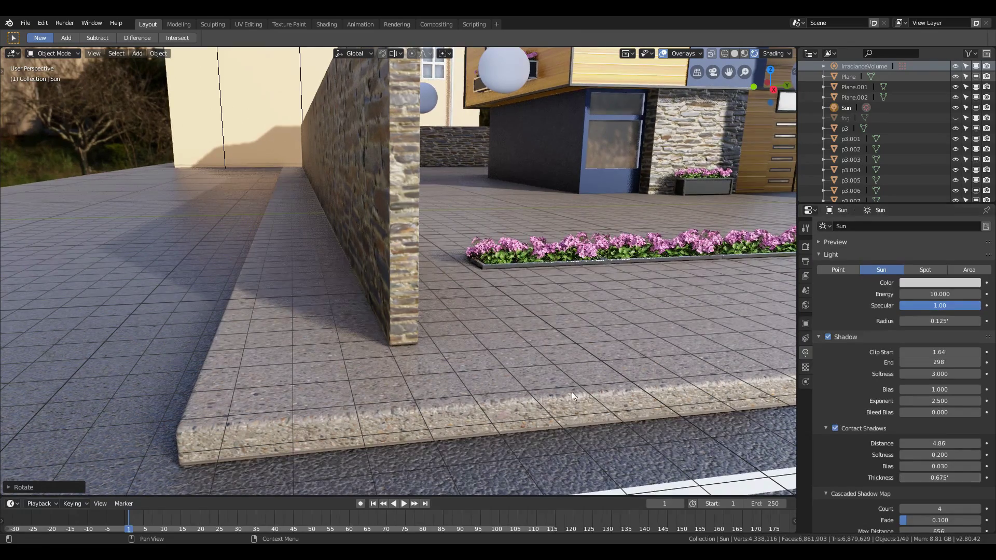
Step: Try a cascaded shadow map count of 1 on the paving beside the house, and return the count to 4
key("shift+grave")
key("s")
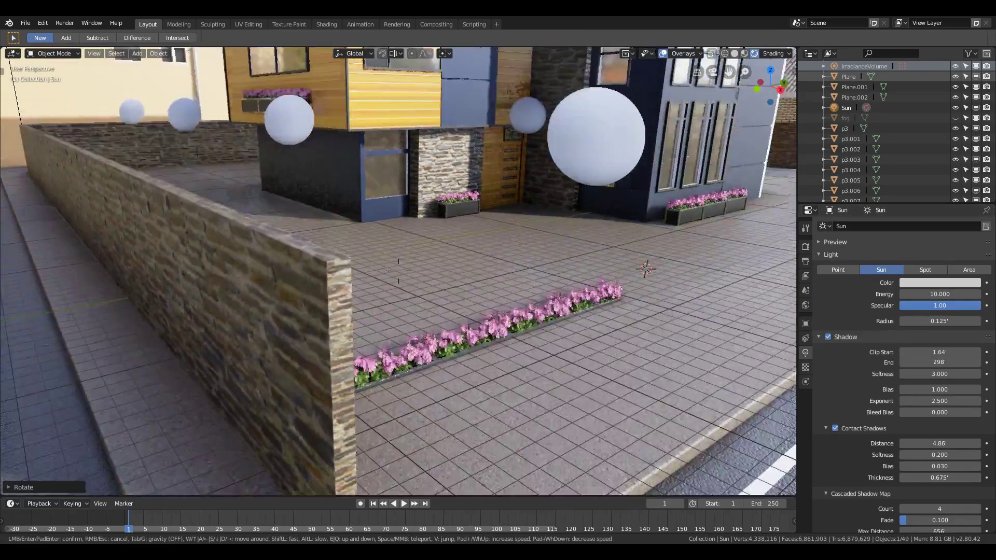
key("s")
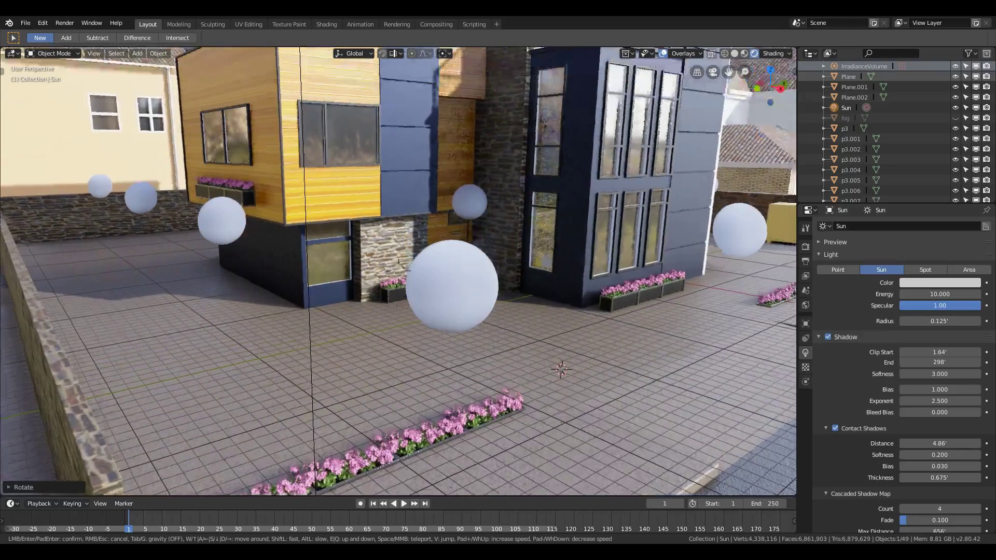
left_click(367, 252)
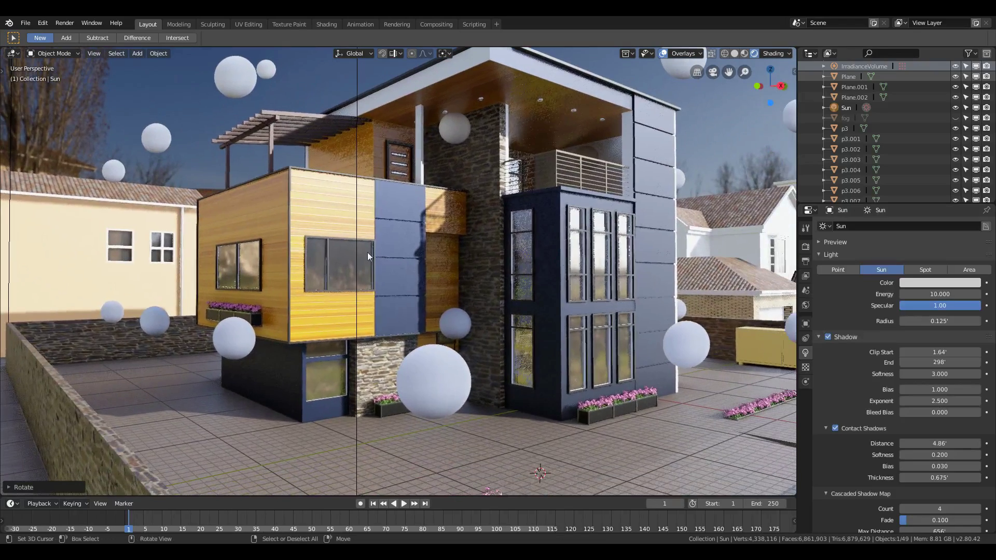
scroll(876, 460, "down", 2)
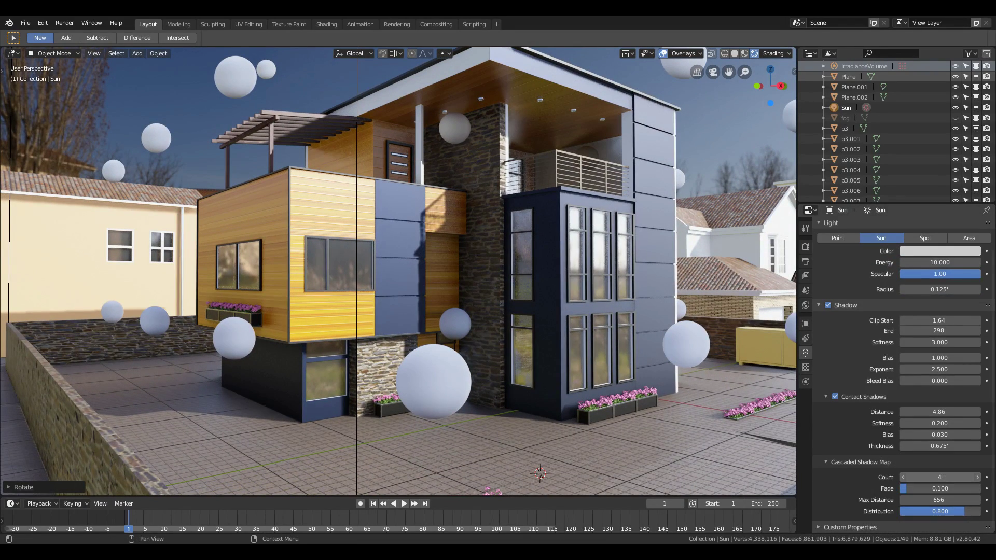
key("Return")
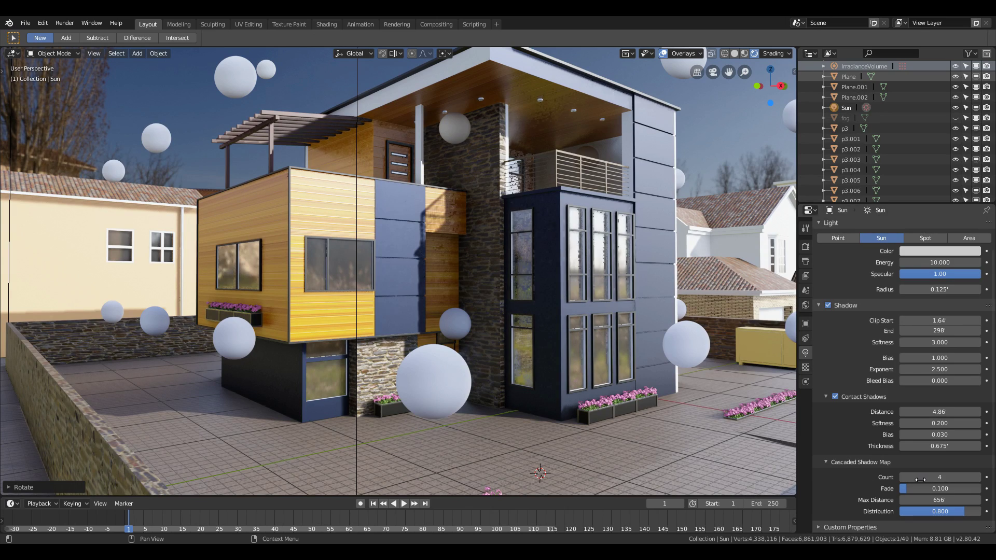
key("shift+grave")
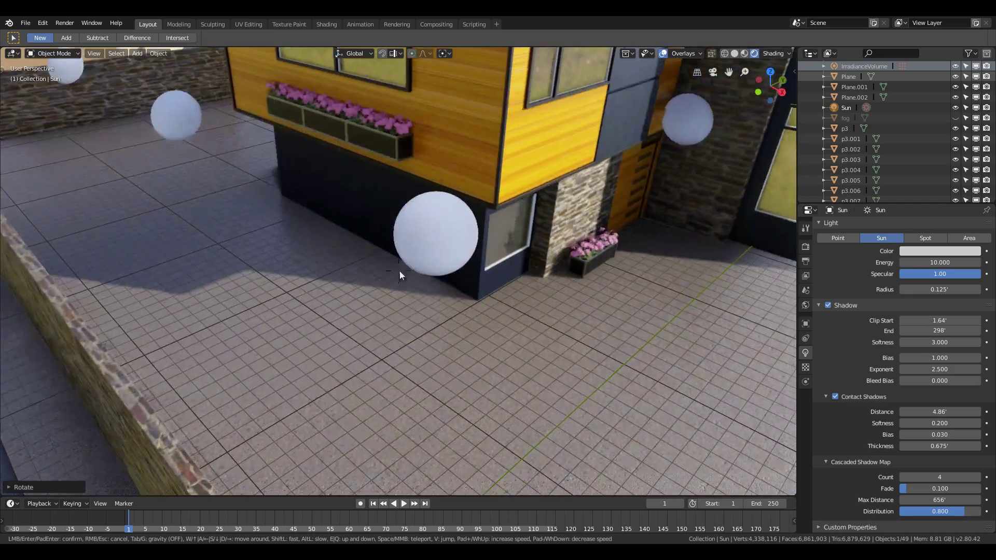
left_click(399, 271)
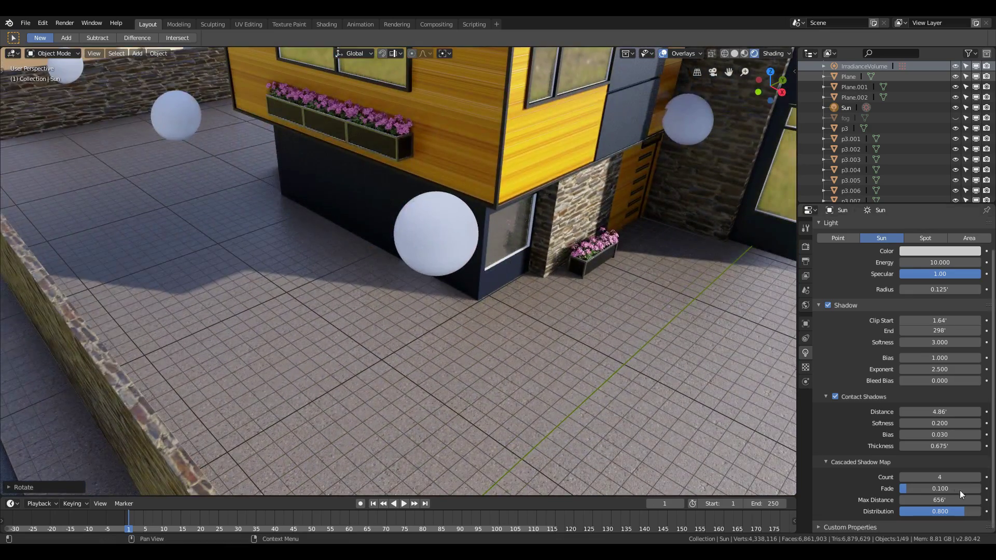
left_click_drag(950, 478, 921, 477)
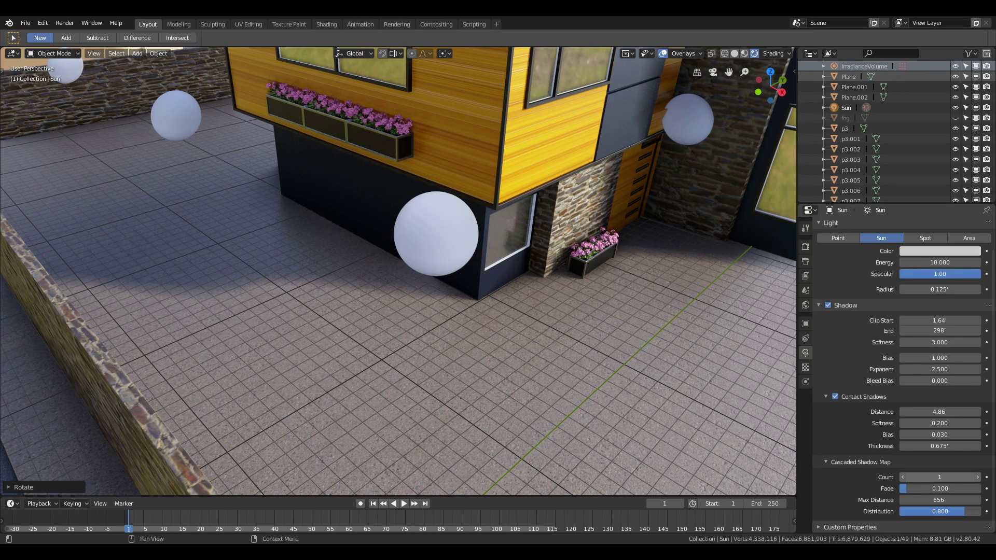
left_click_drag(921, 477, 941, 477)
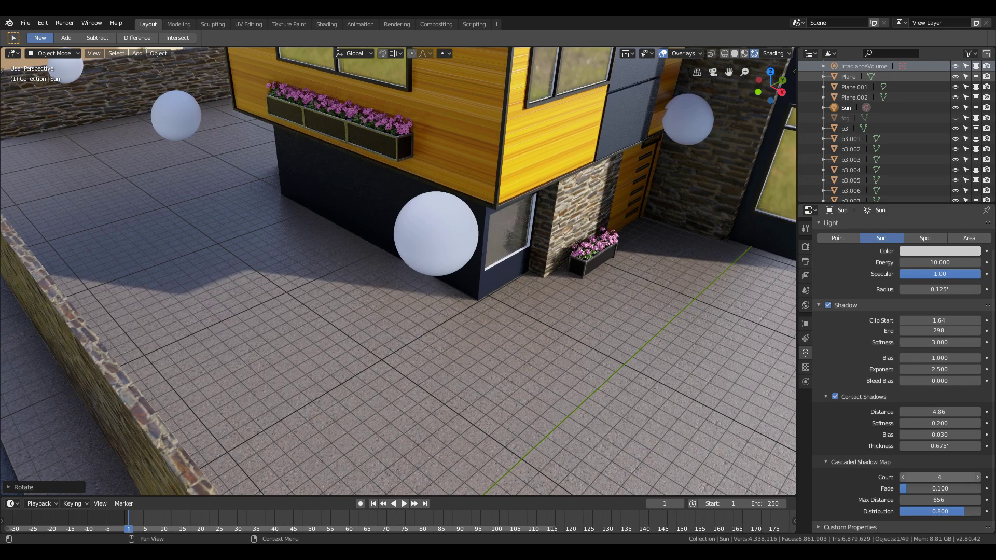
Step: Lower the Sun light's cascaded shadow map count stepwise to 1 to compare shadow sharpness, and raise it back to 4
left_click(903, 478)
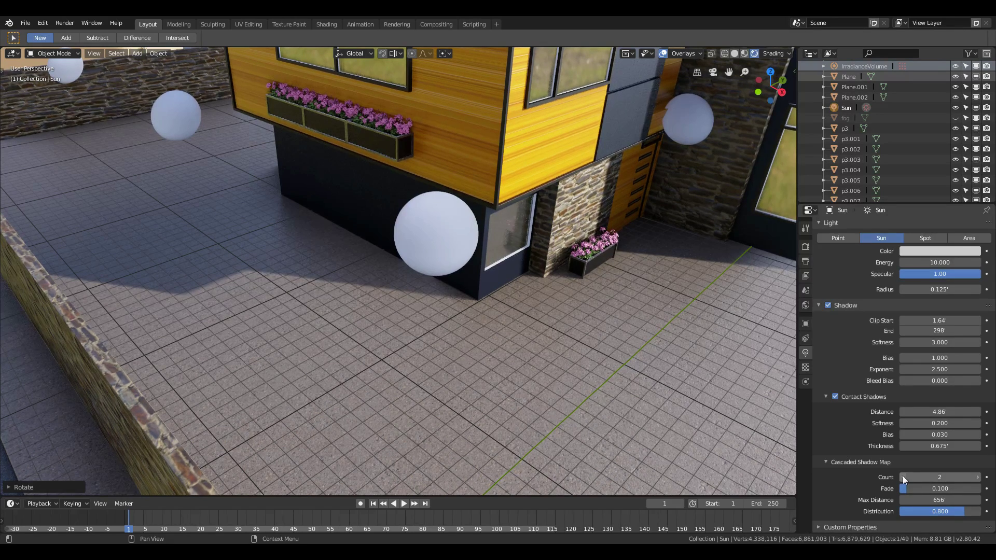
left_click(903, 476)
left_click(903, 476)
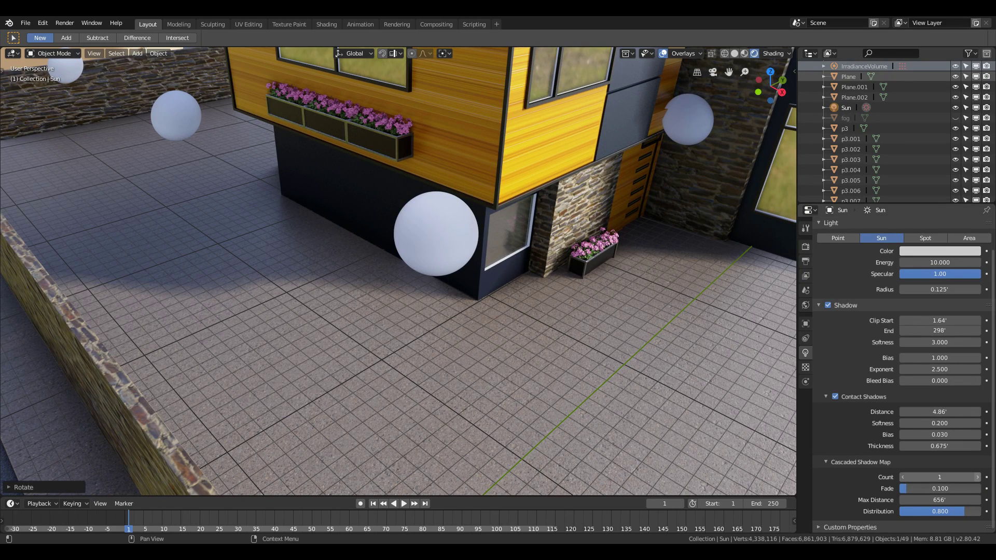
left_click(978, 478)
left_click(978, 479)
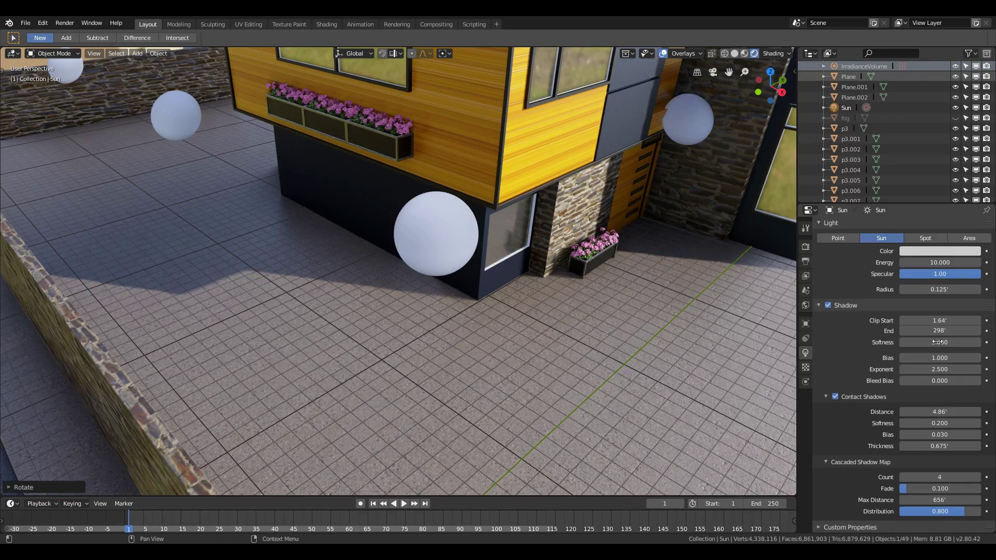
Step: Set the shadow softness of the Sun light to 8.800 and check the softened shadow edges around the house
mouse_move(939, 343)
left_mouse_down()
mouse_move(980, 343)
mouse_move(936, 342)
left_mouse_up()
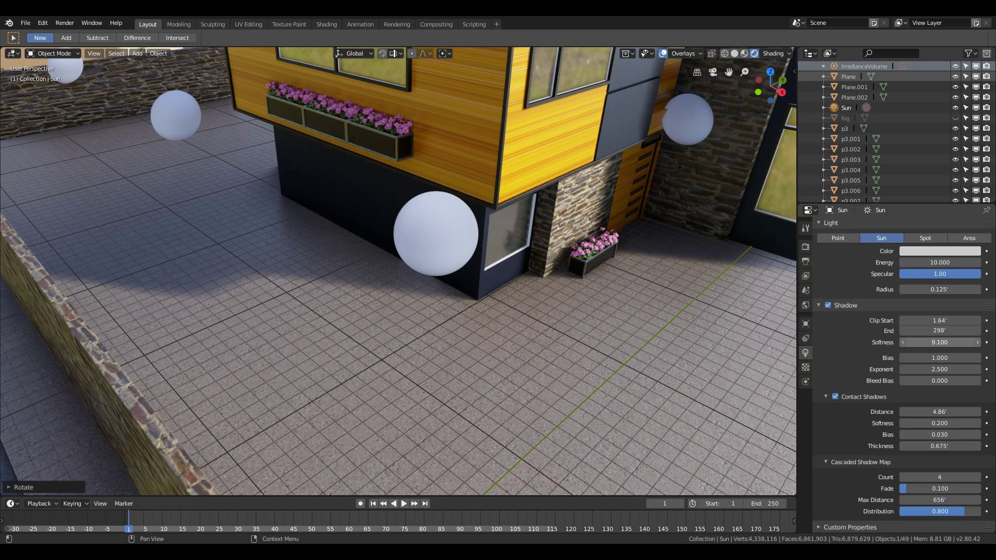
key("shift+grave")
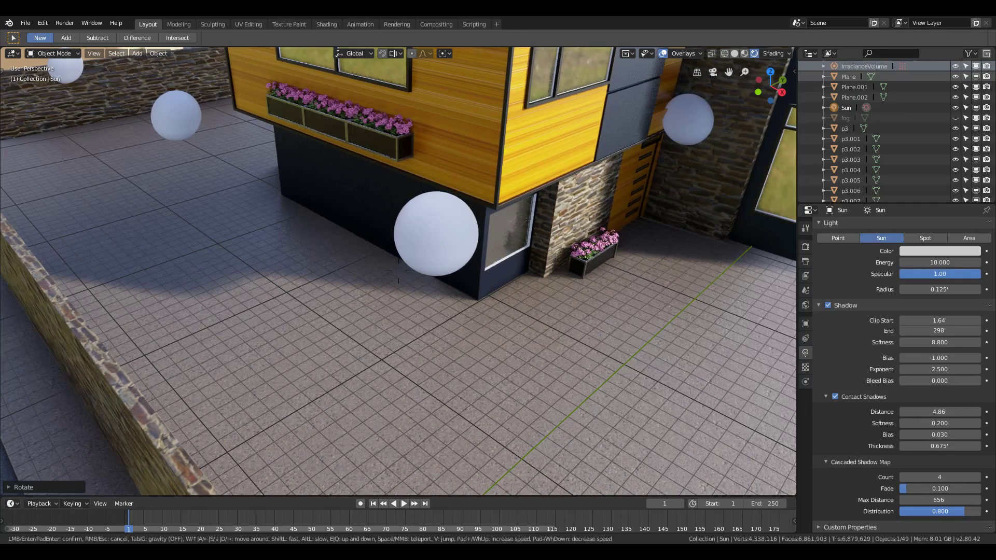
key("s")
key("d")
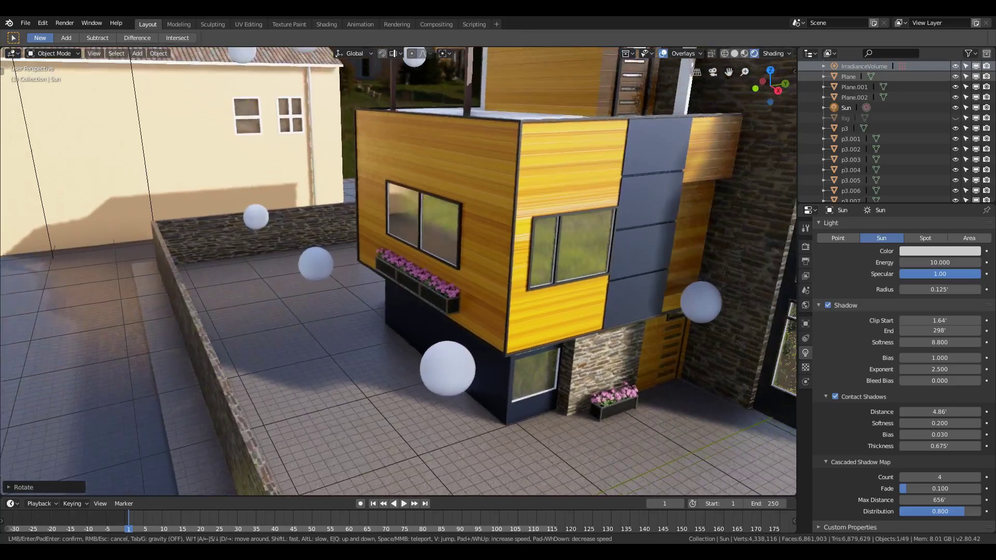
Step: Enable Soft Shadows and High Bitdepth in the render shadow settings
left_click(398, 271)
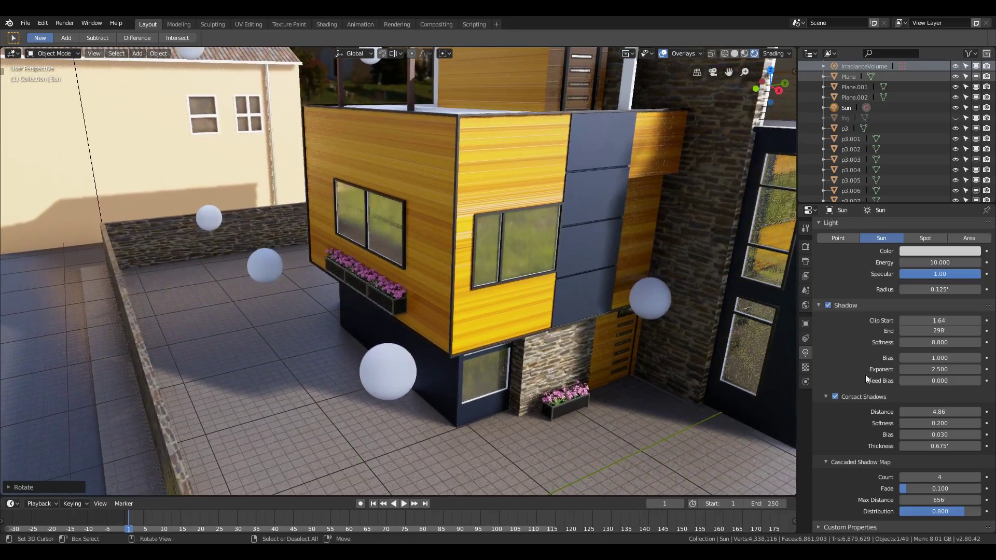
left_click(806, 247)
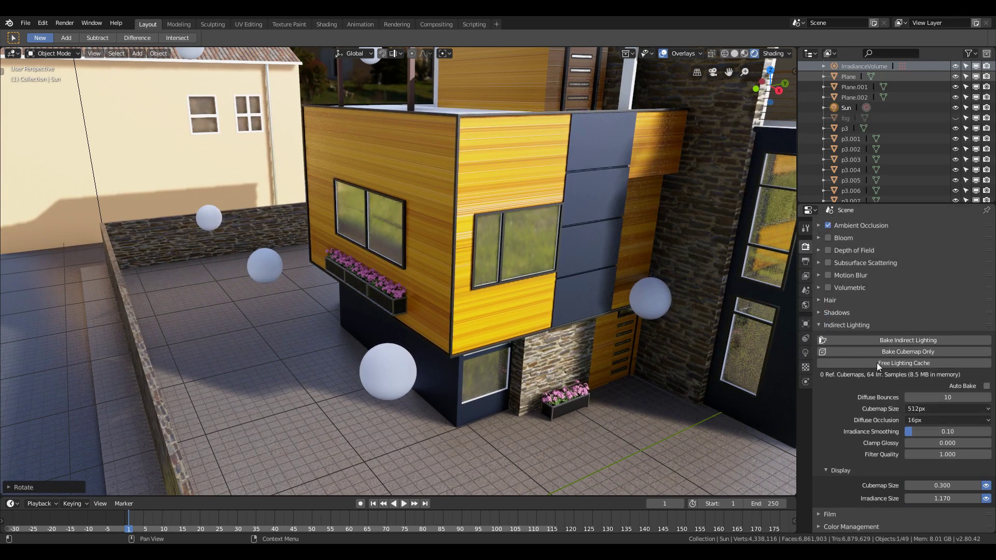
left_click(844, 312)
left_click(976, 374)
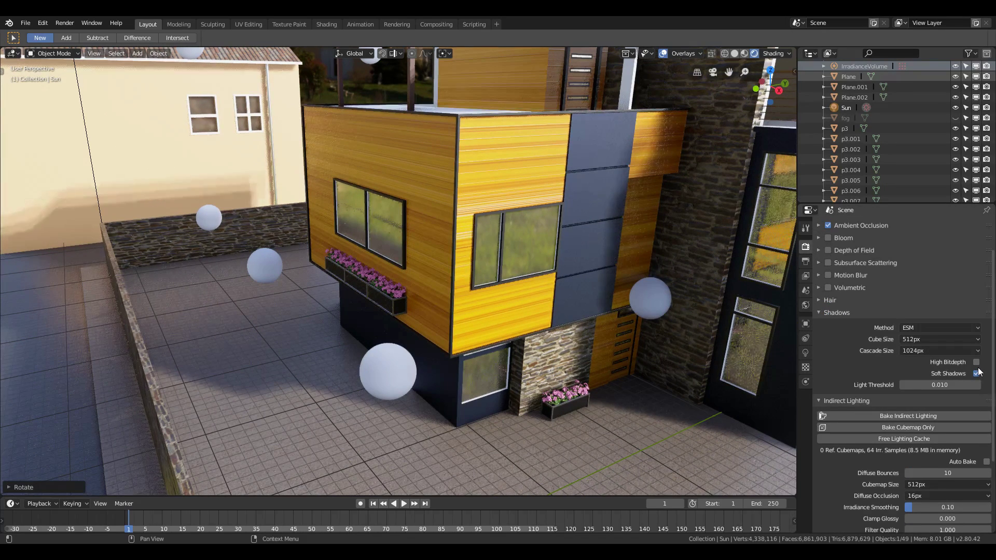
Step: Try a Sun light radius of 0.214' with soft shadows on, and return it to 0.125'
left_click(805, 354)
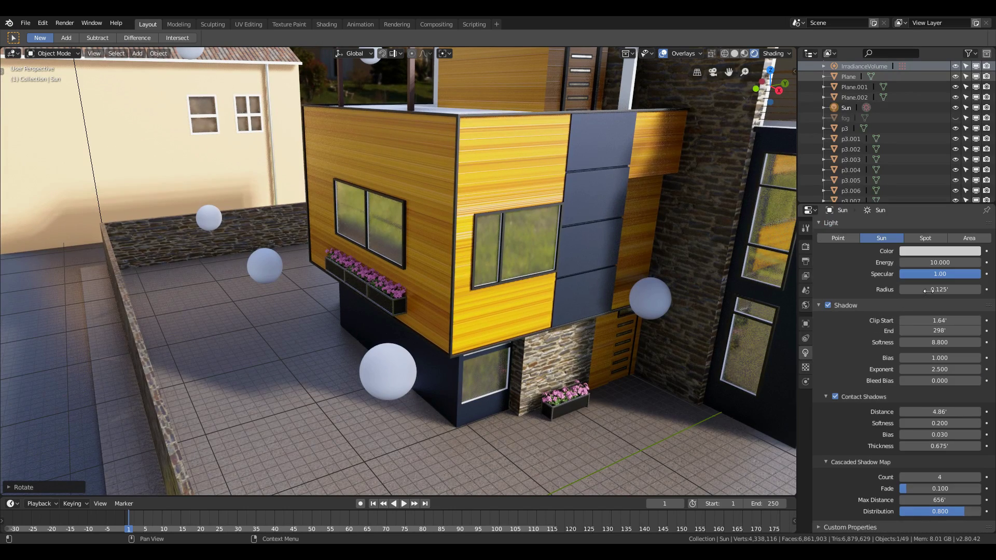
left_click_drag(927, 290, 947, 290)
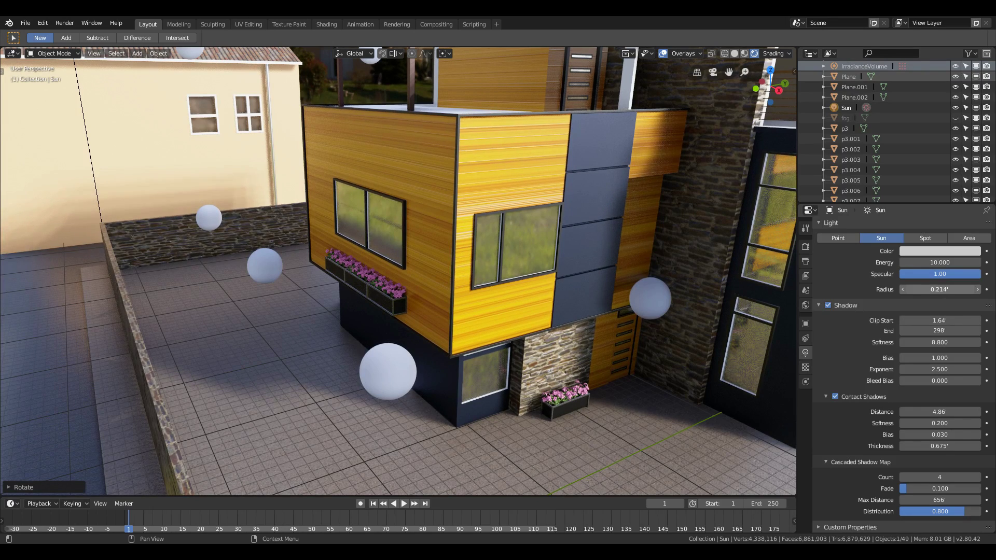
left_click_drag(947, 291, 942, 291)
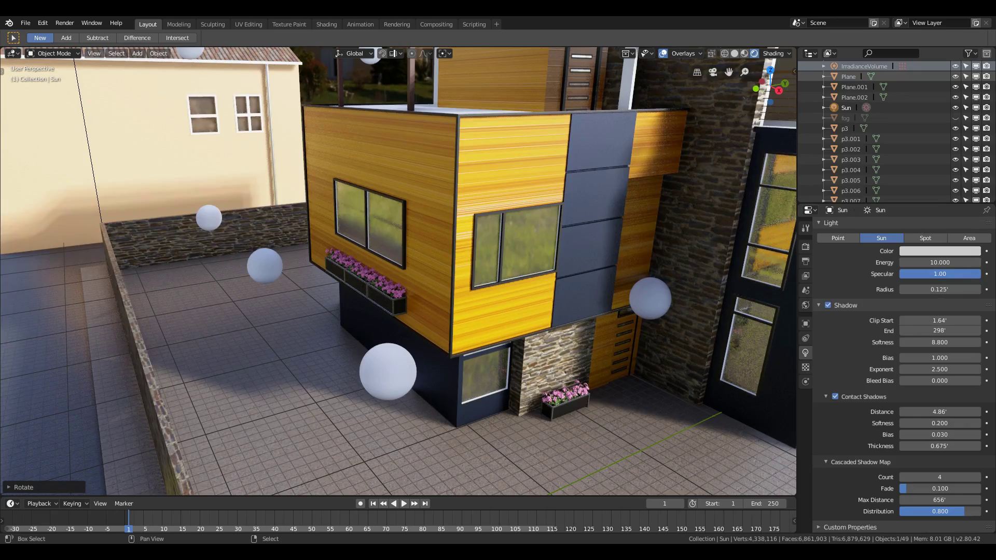
Step: Inspect the soft shadow edge on the upper facade's blue panels up close, readjusting the Sun light's radius to 0.125'
key("shift+grave")
key("w")
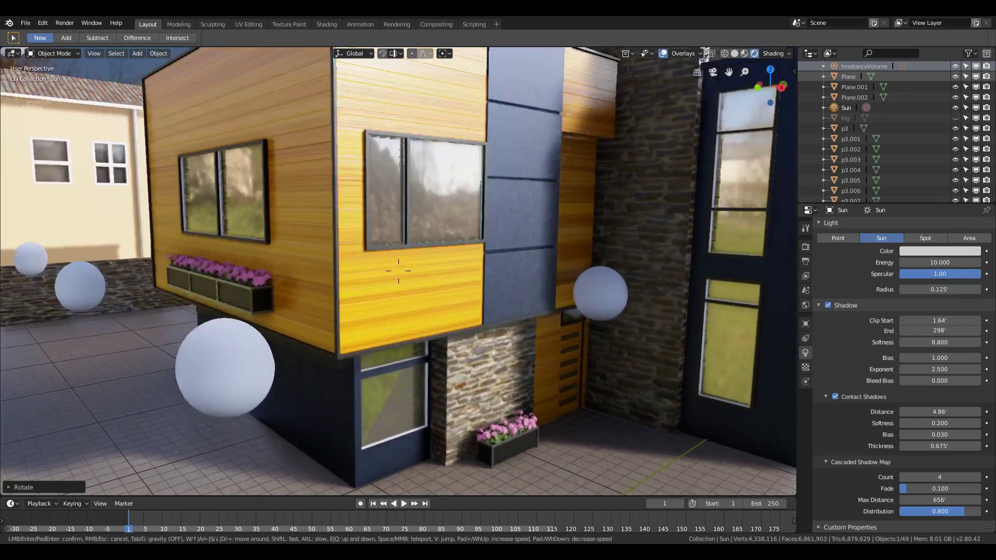
key("d")
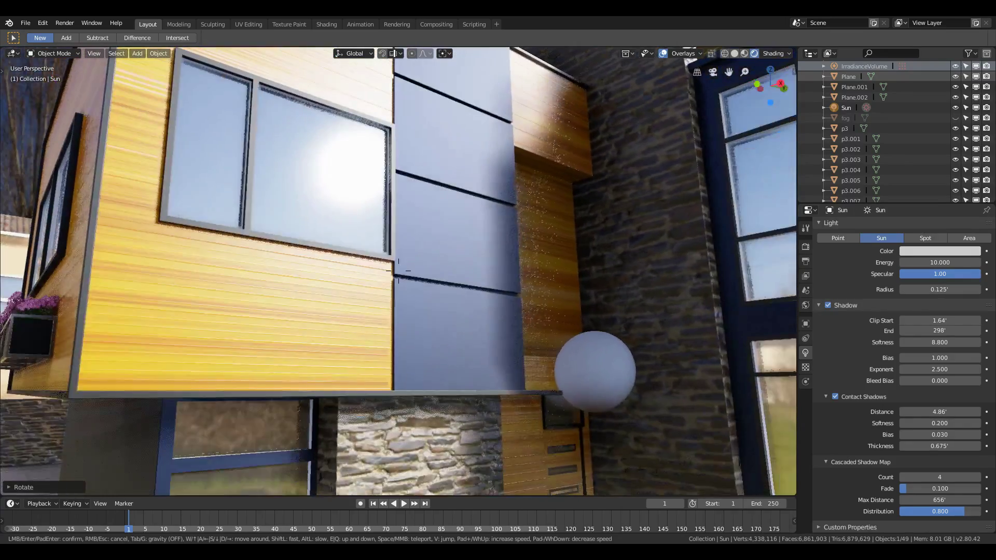
key("a")
left_click(398, 270)
mouse_move(934, 290)
left_mouse_down()
mouse_move(950, 289)
mouse_move(919, 289)
left_mouse_up()
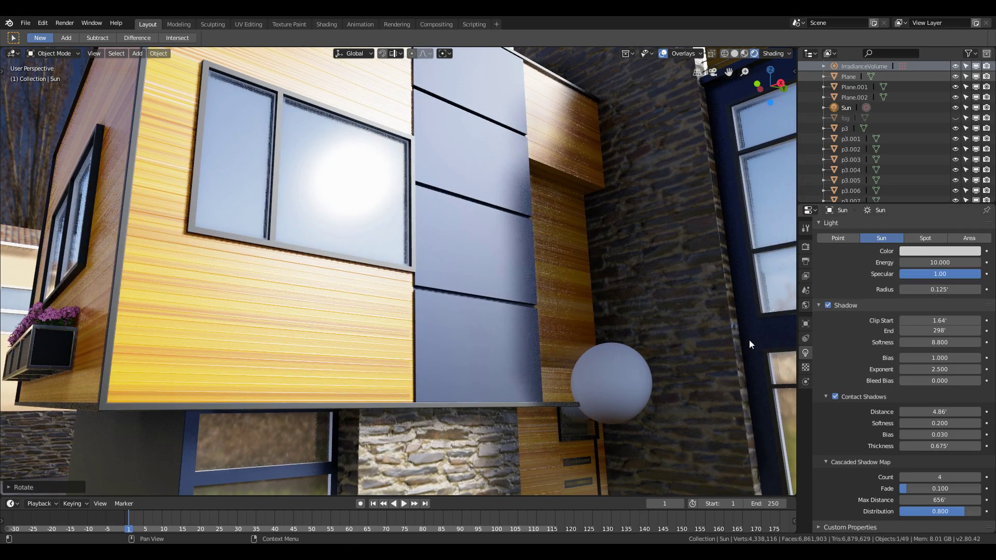
Step: Disable Soft Shadows and High Bitdepth in the render shadow settings
left_click(805, 247)
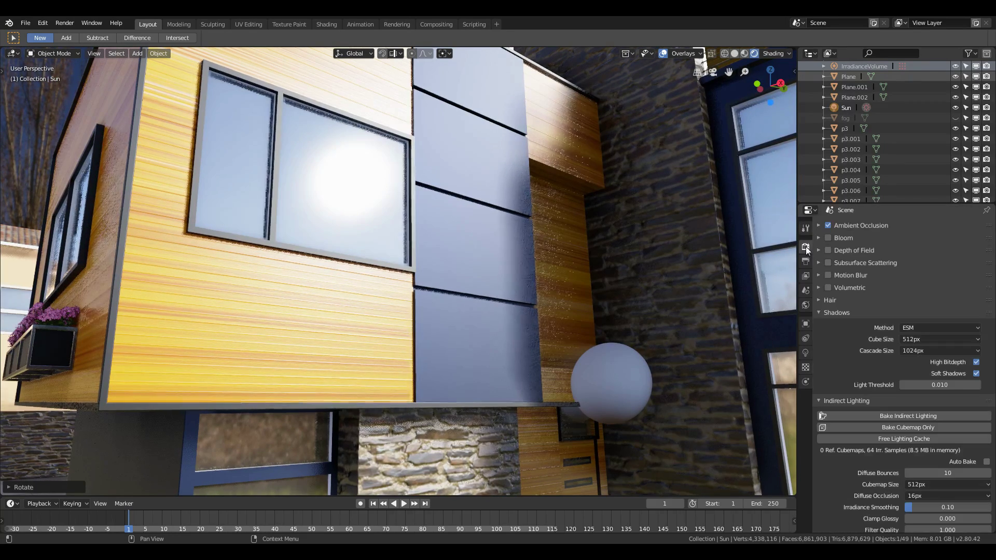
left_click(976, 373)
left_click(976, 362)
Step: Tint the Sun light a warm pale yellow with RGB 1.000, 0.932, 0.497, judging it on the whole house front
key("shift+grave")
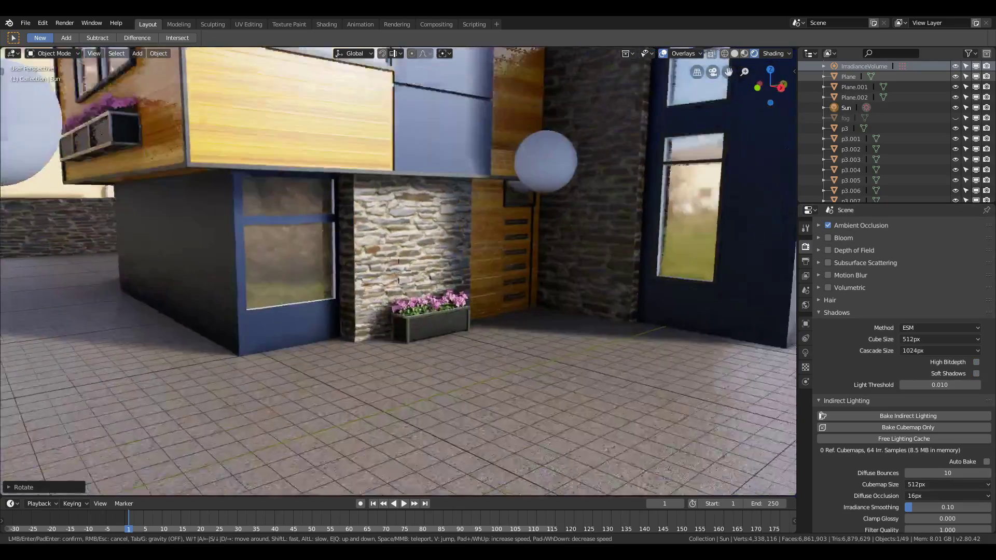
key("s")
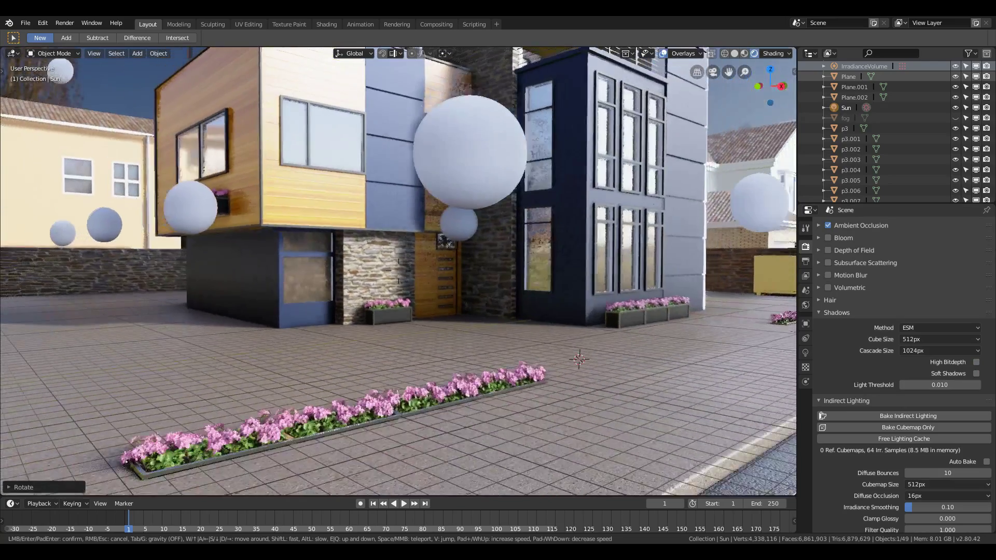
key("s")
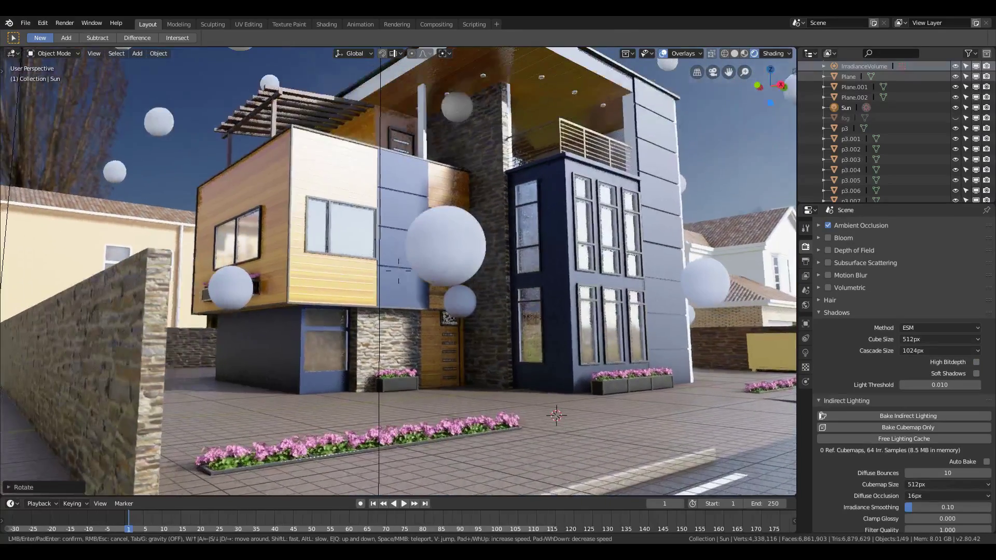
key("d")
left_click(398, 271)
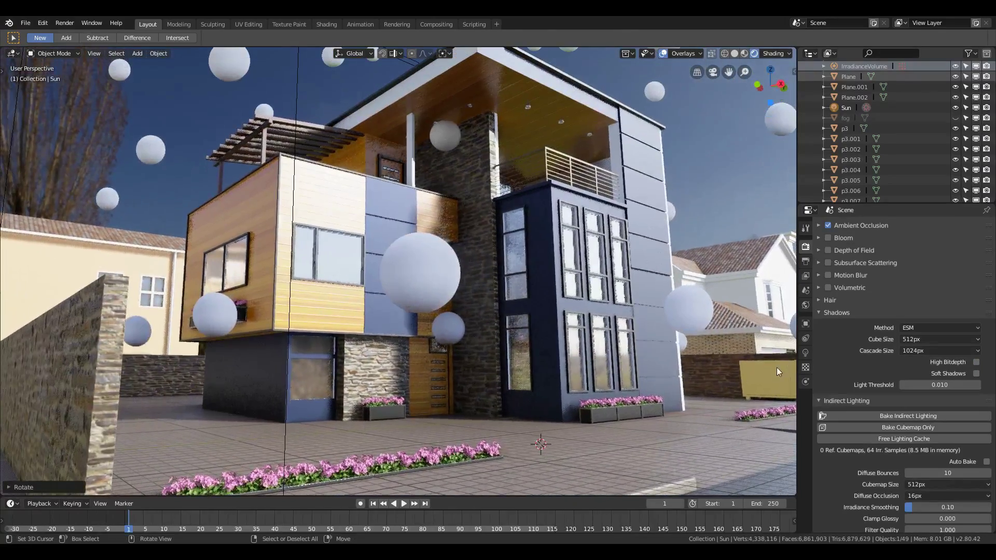
left_click(805, 355)
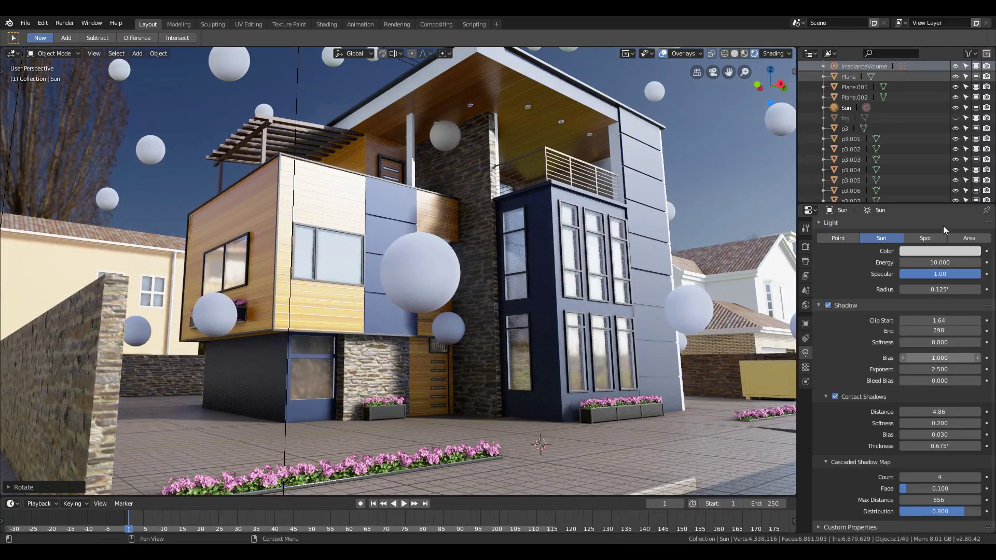
left_click(938, 251)
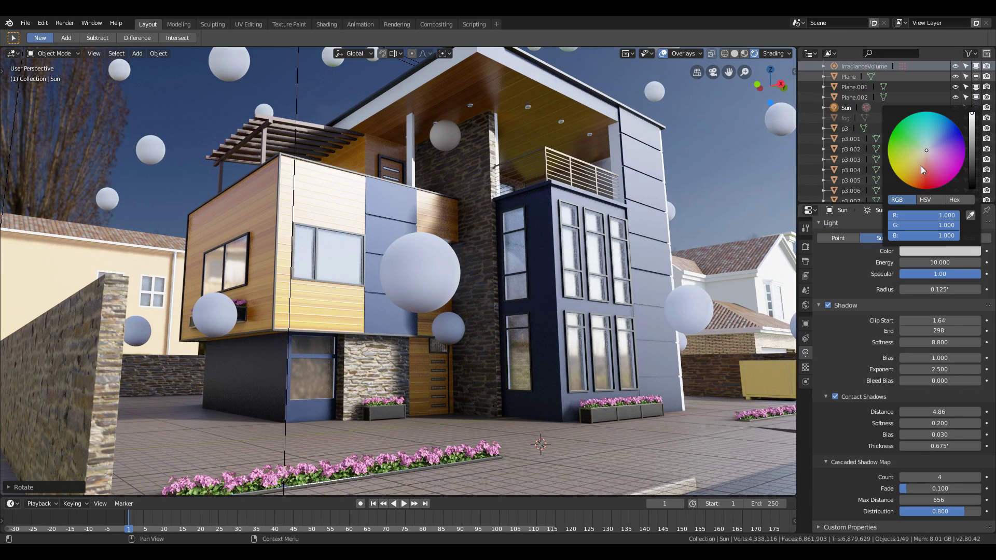
left_click_drag(921, 166, 919, 157)
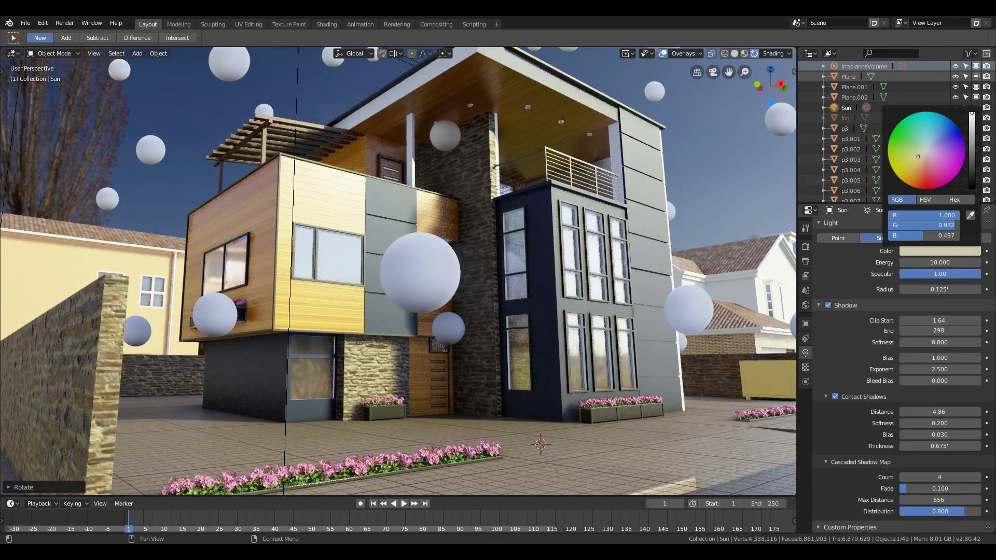
Step: Set the World background strength to 1
left_click(806, 305)
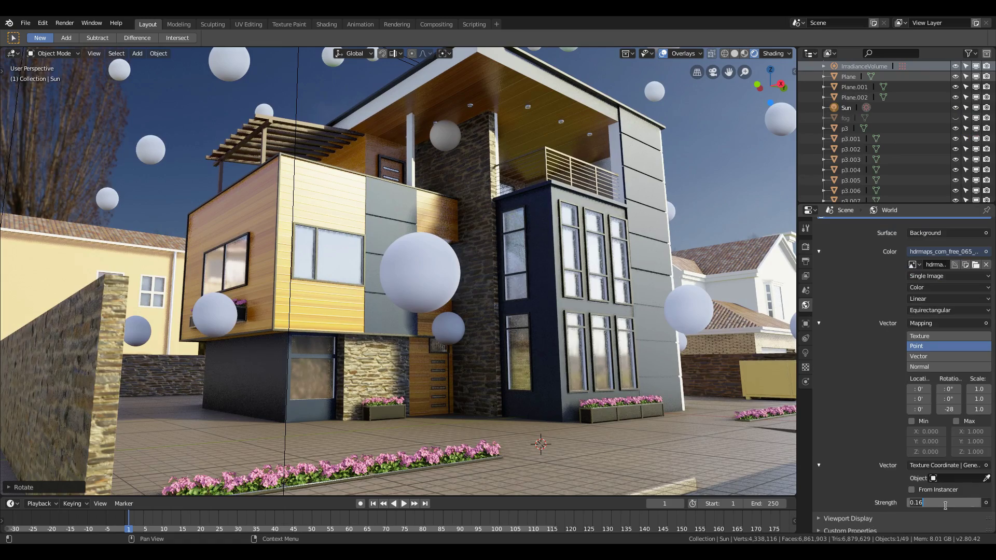
type("1")
key("Return")
Step: Examine the house front under the stronger World lighting and review the render's indirect lighting settings
key("shift+grave")
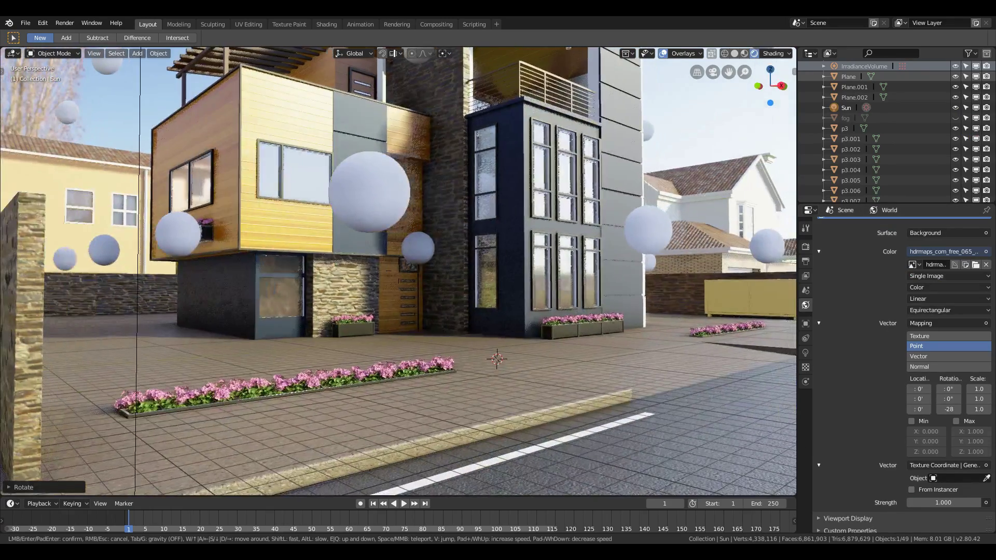
key("s")
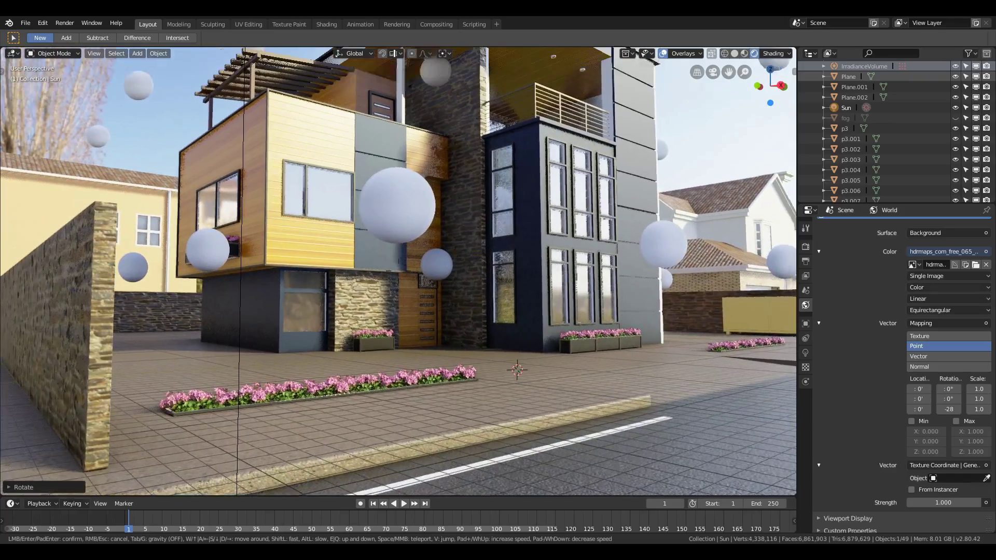
key("s")
key("s")
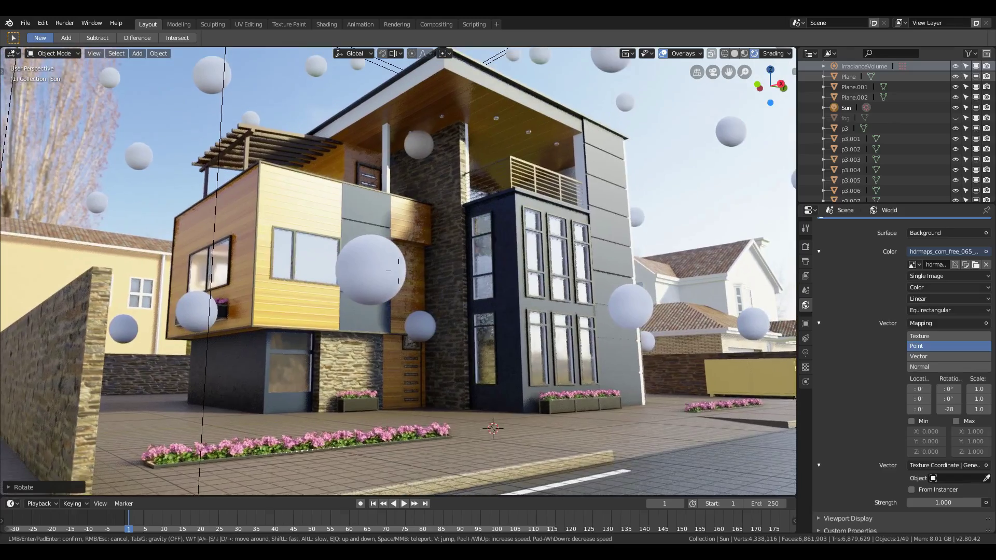
key("d")
left_click(755, 405)
key("shift+grave")
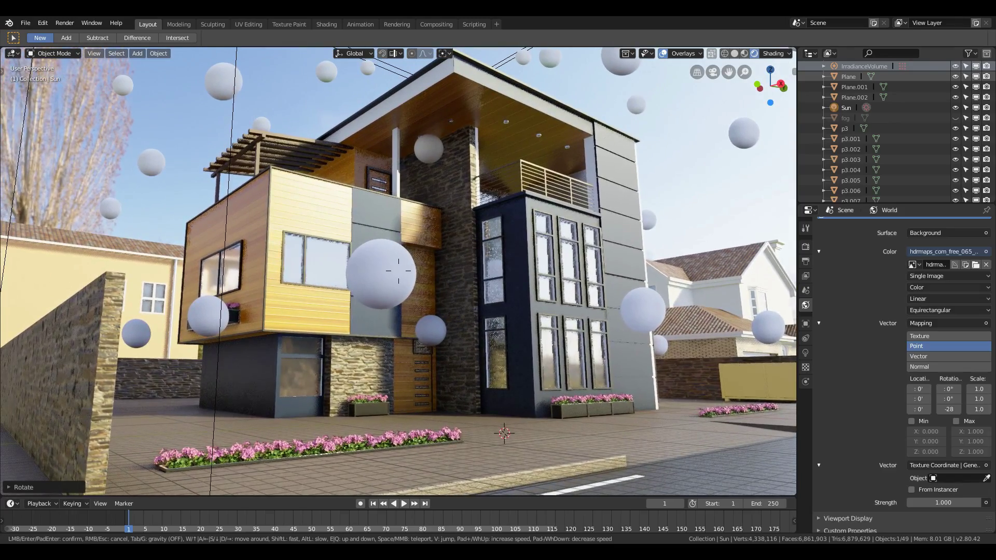
left_click(399, 271)
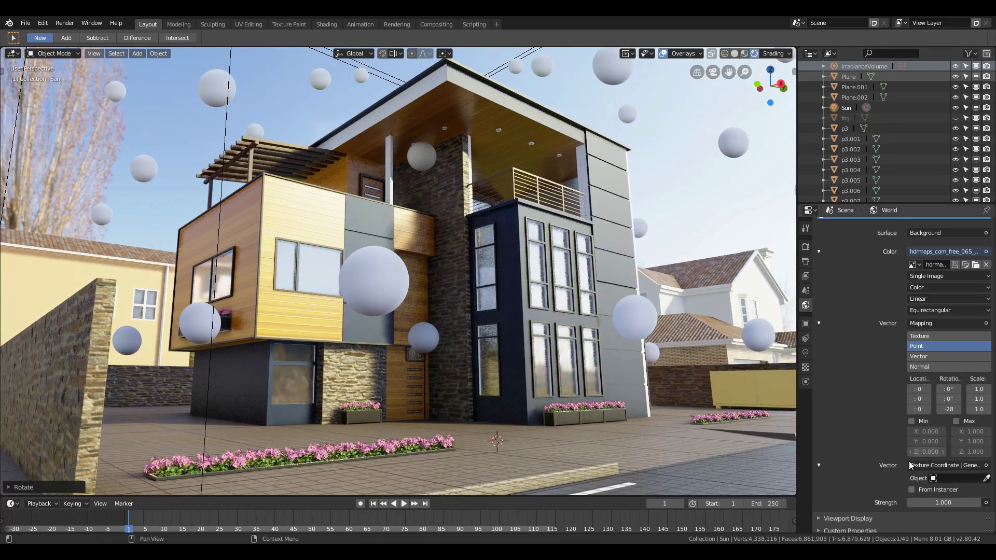
left_click(811, 245)
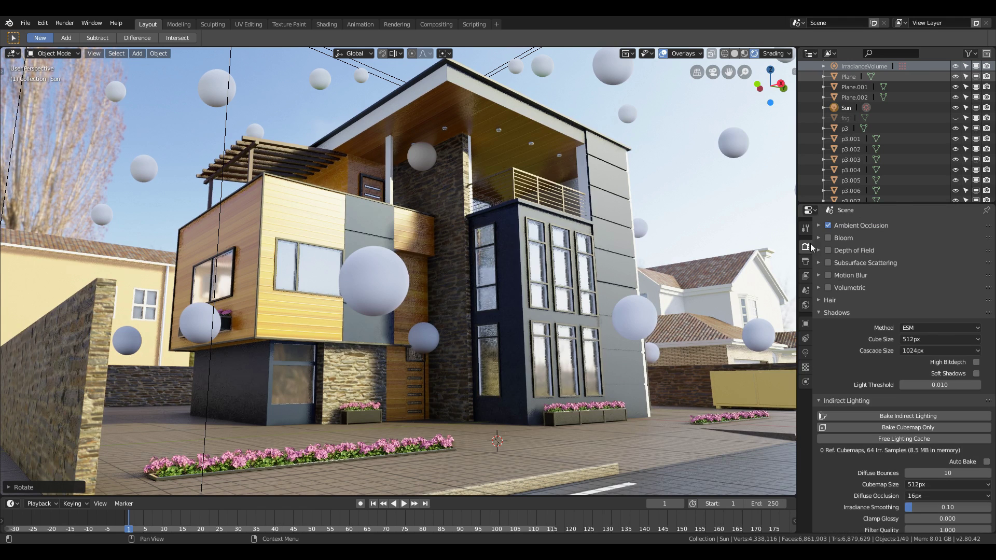
scroll(926, 478, "down", 1)
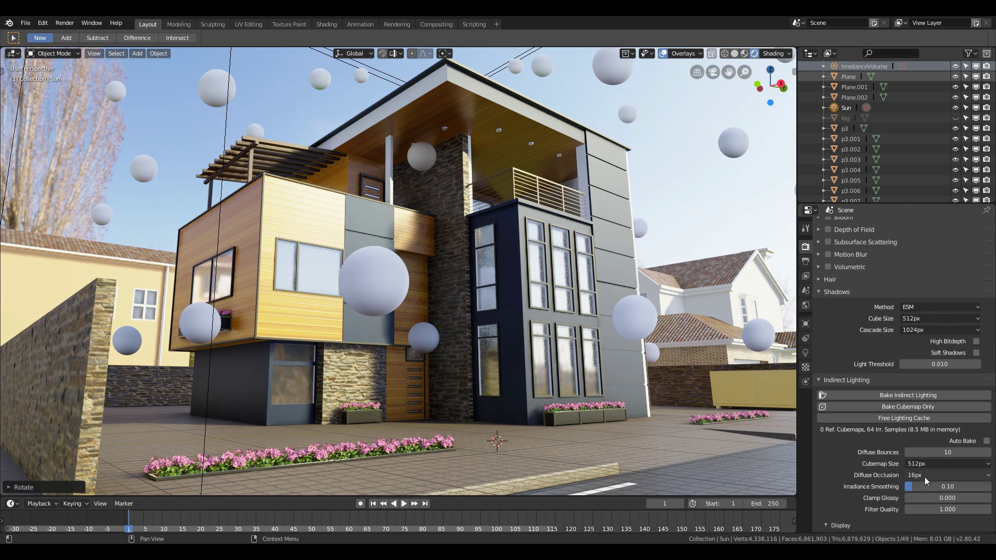
scroll(849, 450, "down", 3)
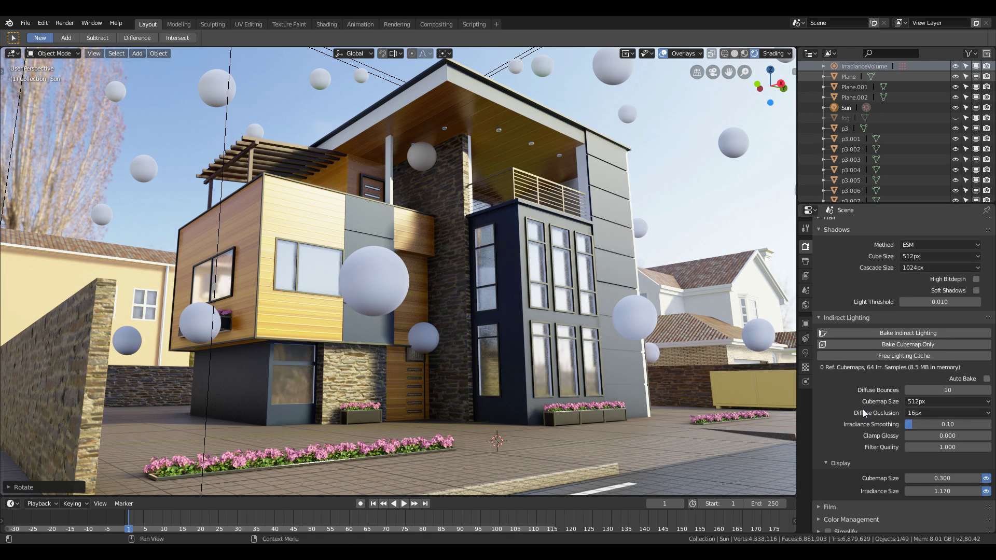
Step: Add a Reflection Cubemap light probe on the paving beside the flower box of the tall window block
key("shift+grave")
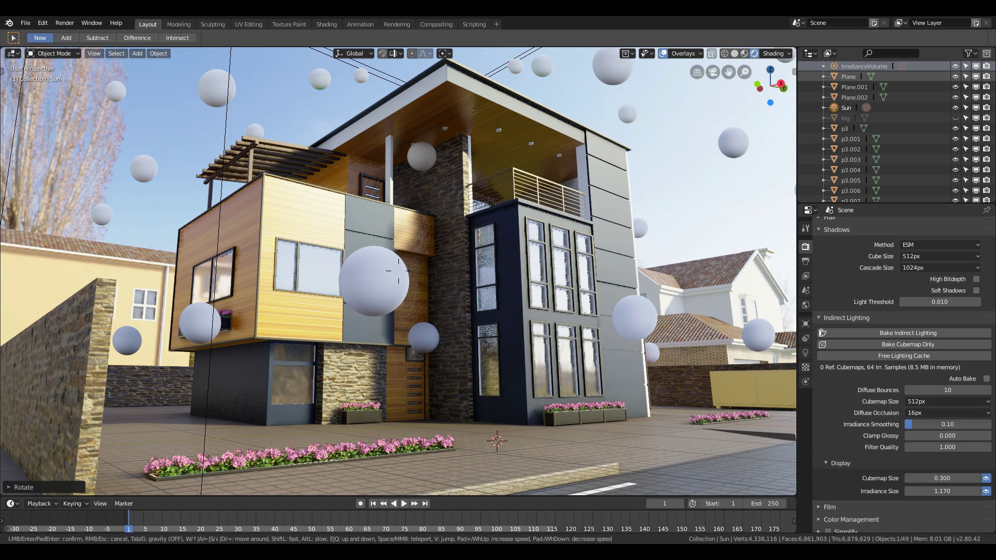
key("w")
key("e")
key("w")
left_click(398, 271)
right_click(579, 469, "shift")
key("shift+a")
mouse_move(528, 387)
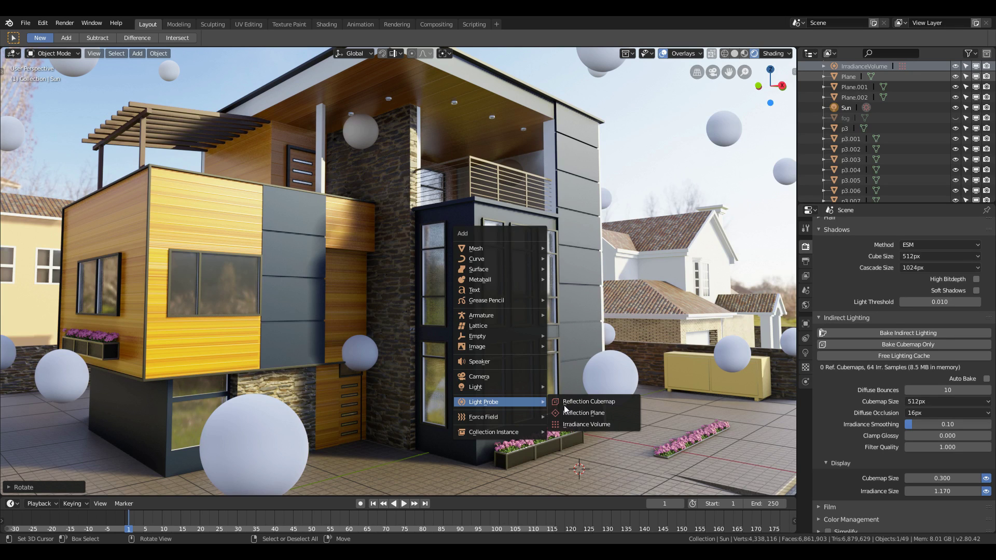
left_click(577, 405)
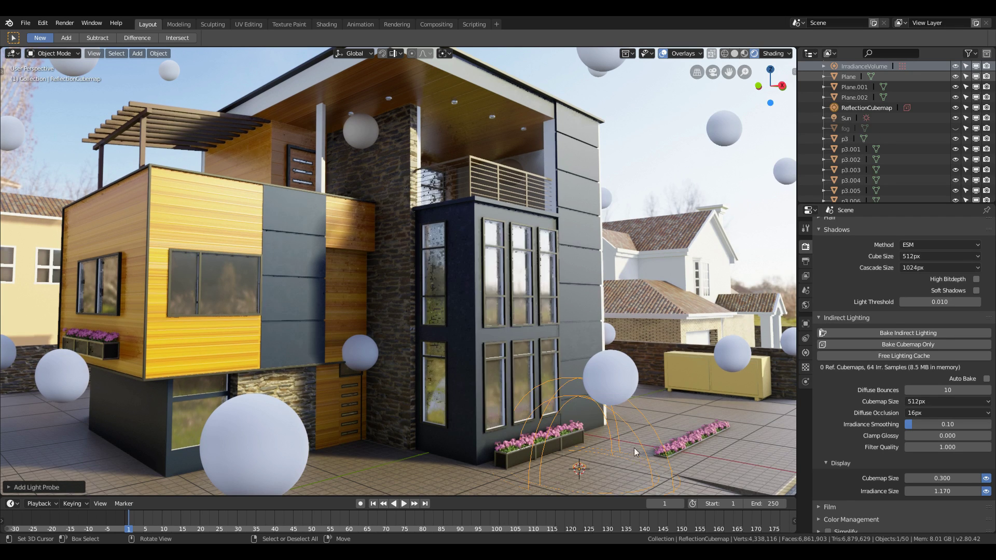
Step: Raise the reflection cubemap above the paving and shift it along the global X axis
key("g")
key("z")
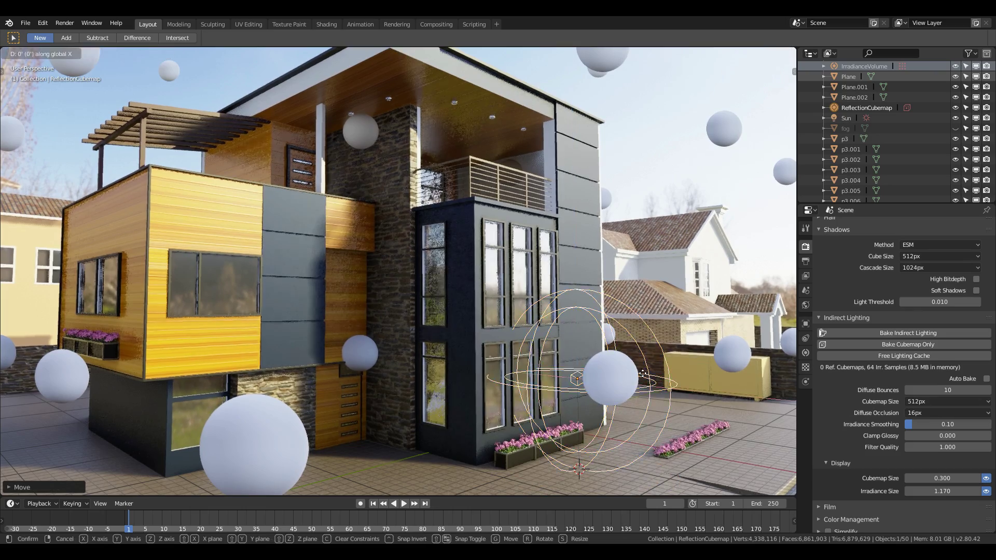
left_click(675, 360)
Step: Scale the reflection cubemap's influence up until it spans the house, and nudge the probe on the paving beside the tall window block
key("shift+grave")
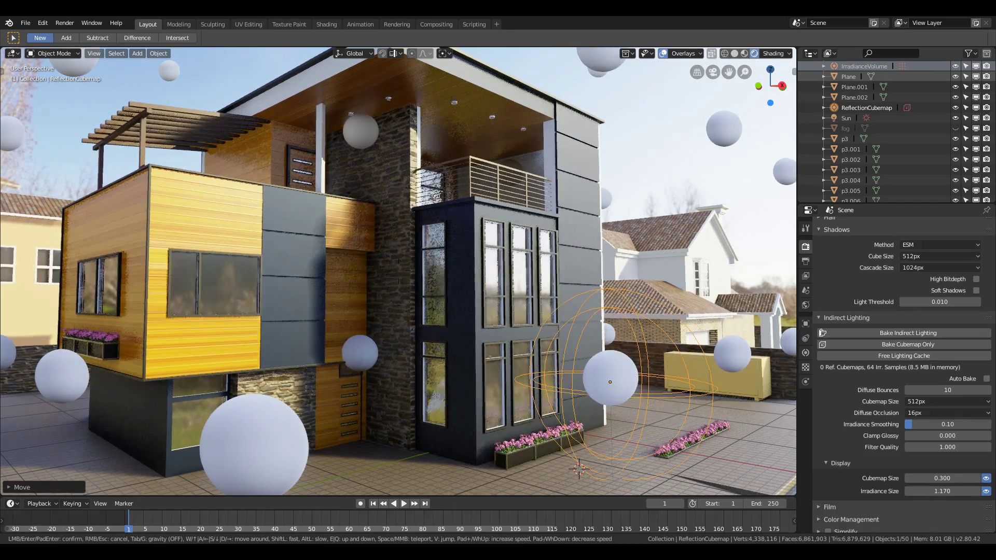
key("w")
key("s")
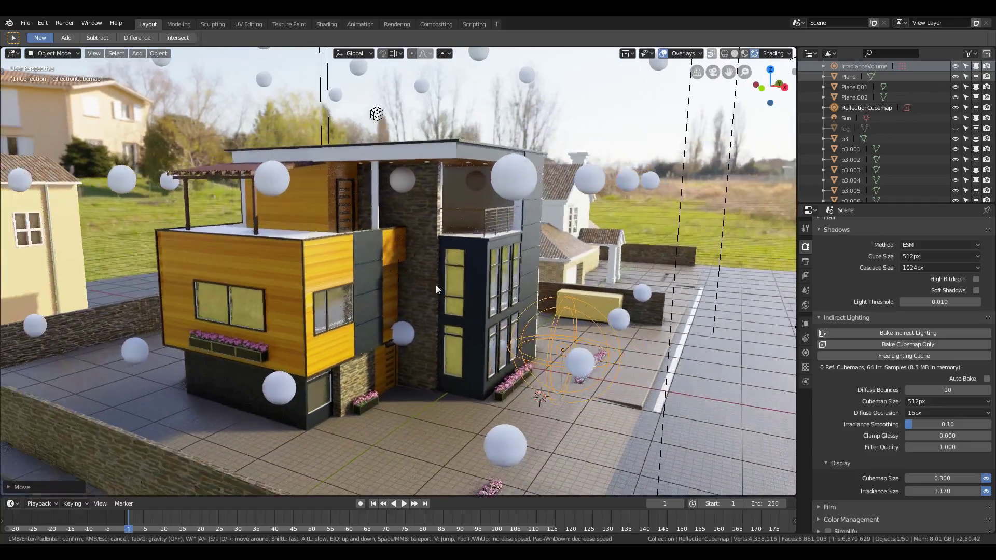
left_click(435, 288)
key("s")
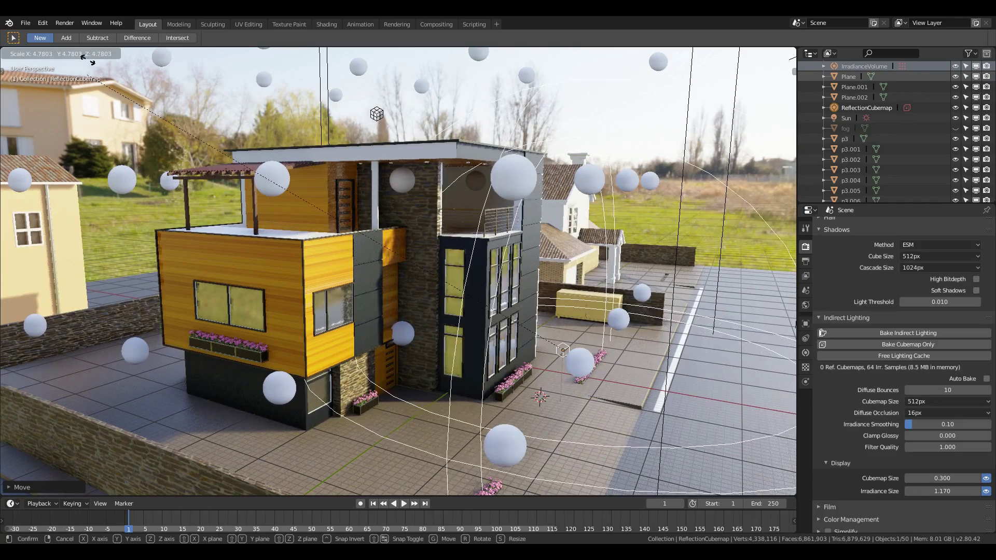
left_click(259, 427)
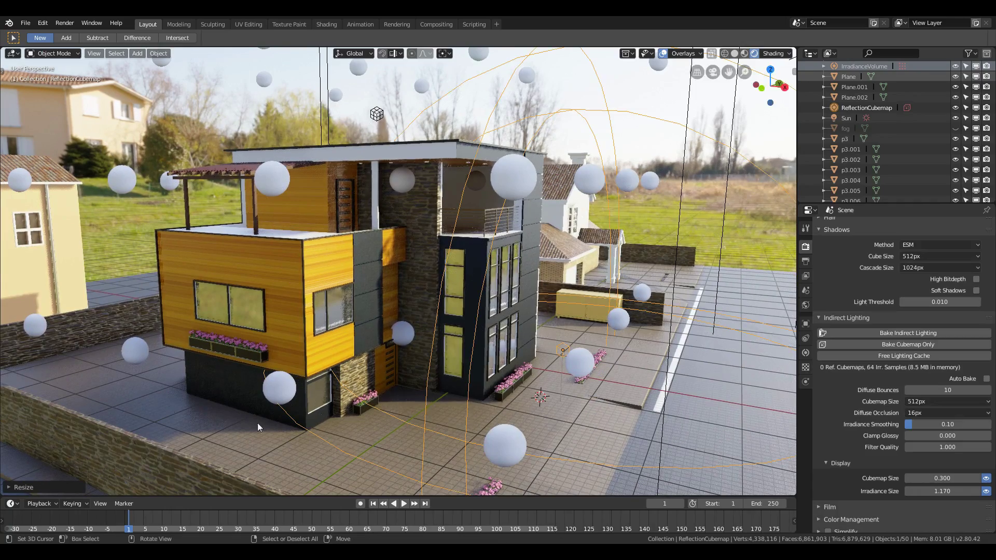
key("s")
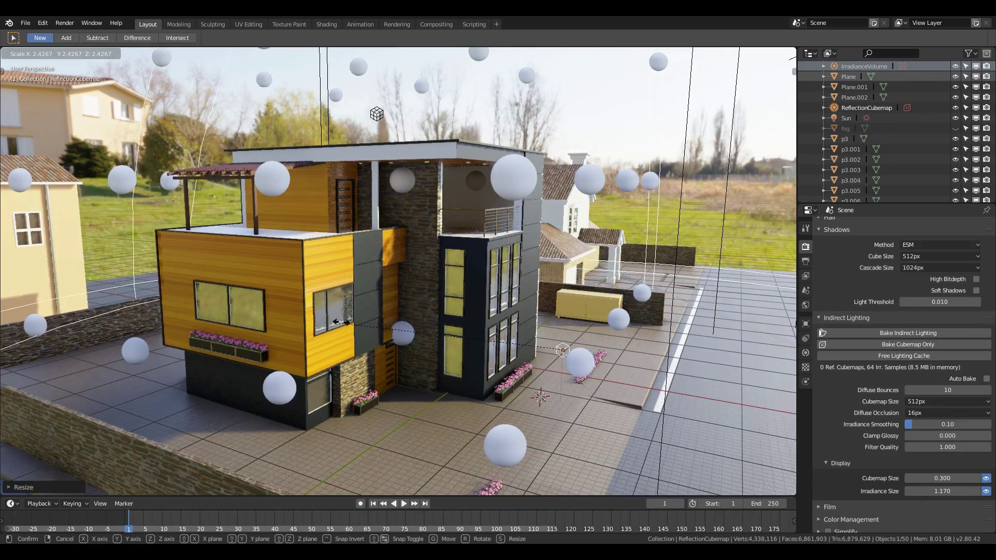
left_click(438, 351)
key("g")
left_click(511, 386)
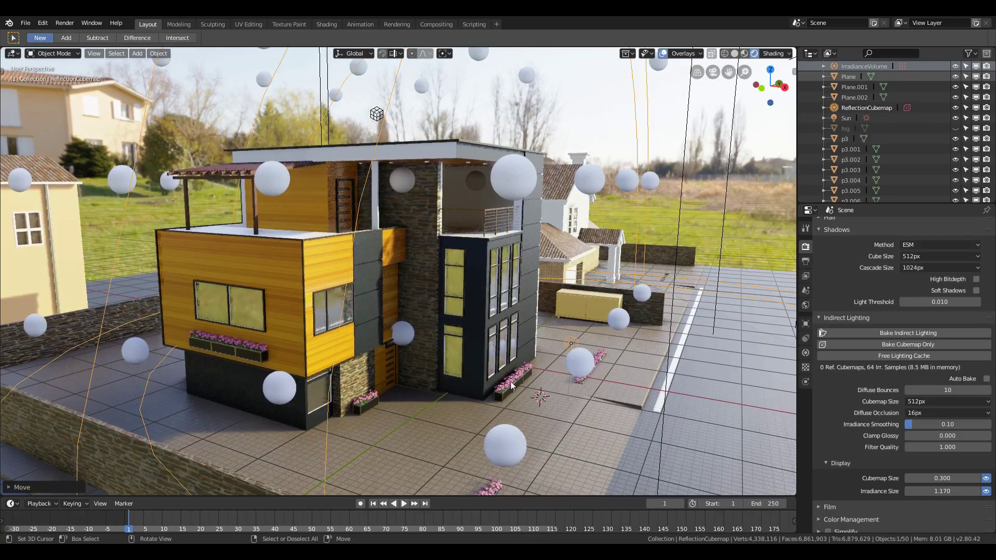
Step: Duplicate the reflection cubemap and place the copy in the paved yard beside the wood-clad wing with the pergola
middle_click_drag(539, 353, 520, 385)
key("shift+d")
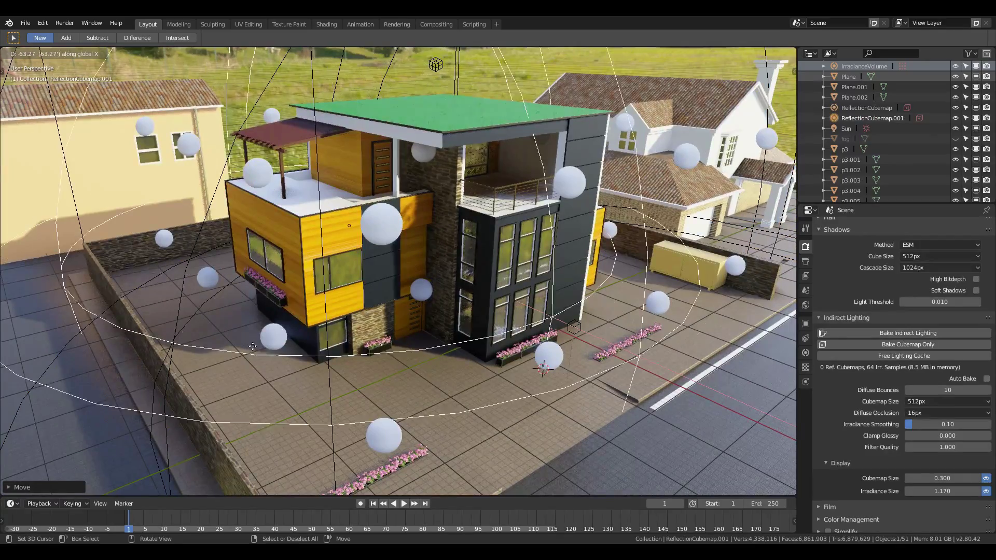
left_click(368, 316)
key("g")
left_click(367, 315)
Step: Duplicate the side-yard cubemap and move the copy along the global Y axis to the yard behind the house
key("shift+grave")
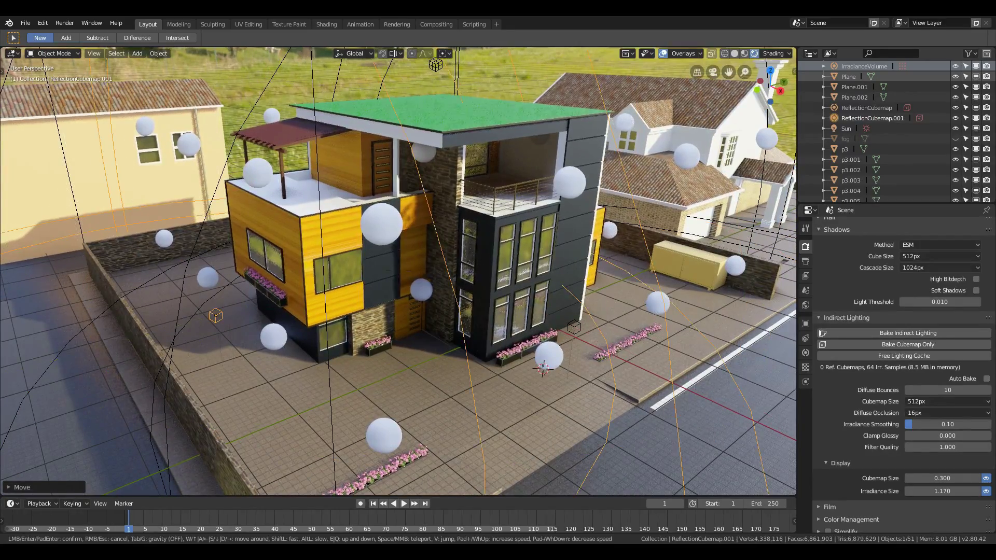
key("w")
right_click(398, 271)
key("shift+d")
left_click(354, 312)
key("g")
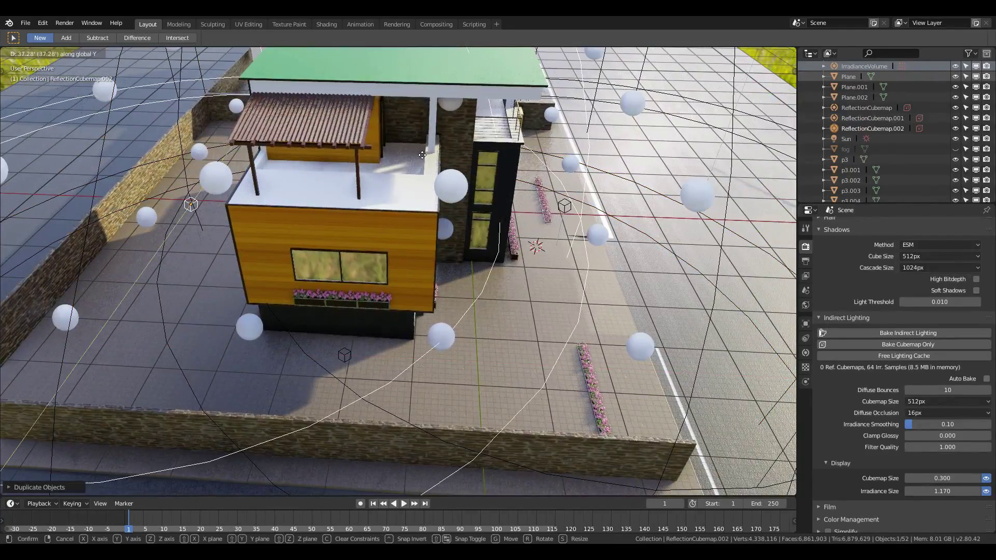
left_click(592, 233)
Step: Duplicate the rear cubemap into the yard between the house and the neighbouring white house, and adjust its position
key("shift+grave")
key("w")
right_click(399, 271)
key("shift+d")
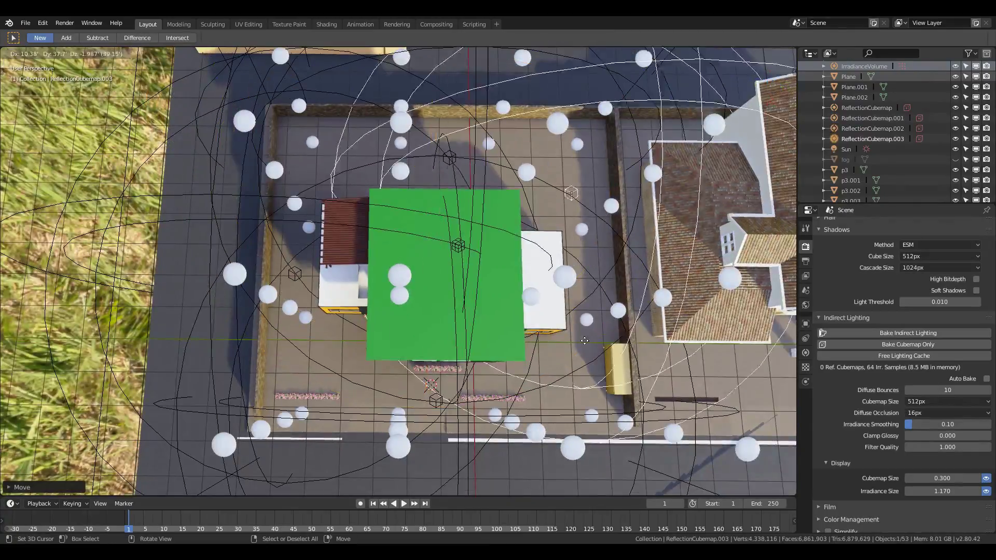
left_click(567, 383)
key("shift+grave")
key("w")
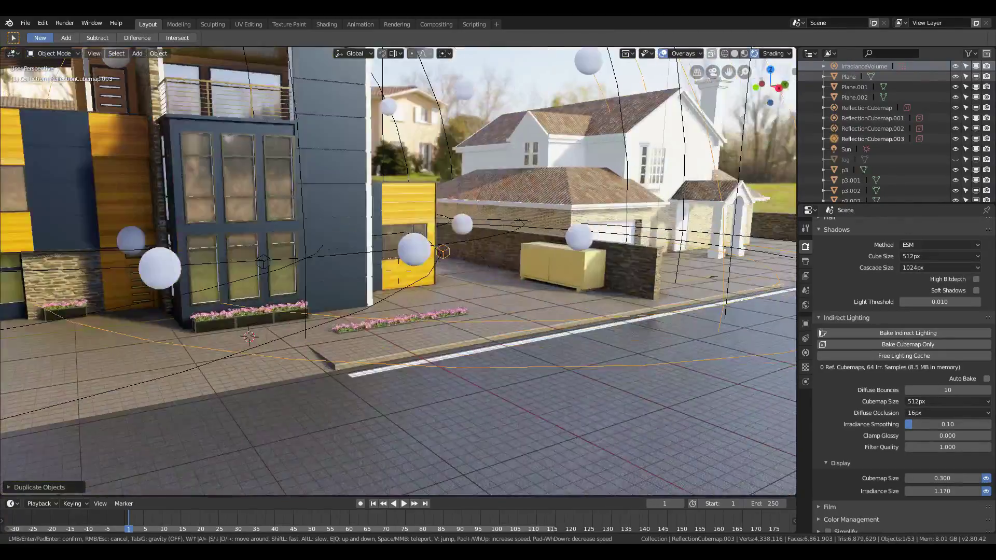
left_click(399, 271)
key("g")
left_click(398, 290)
Step: Select the irradiance volume and frame the house front from street level
key("shift+grave")
key("a")
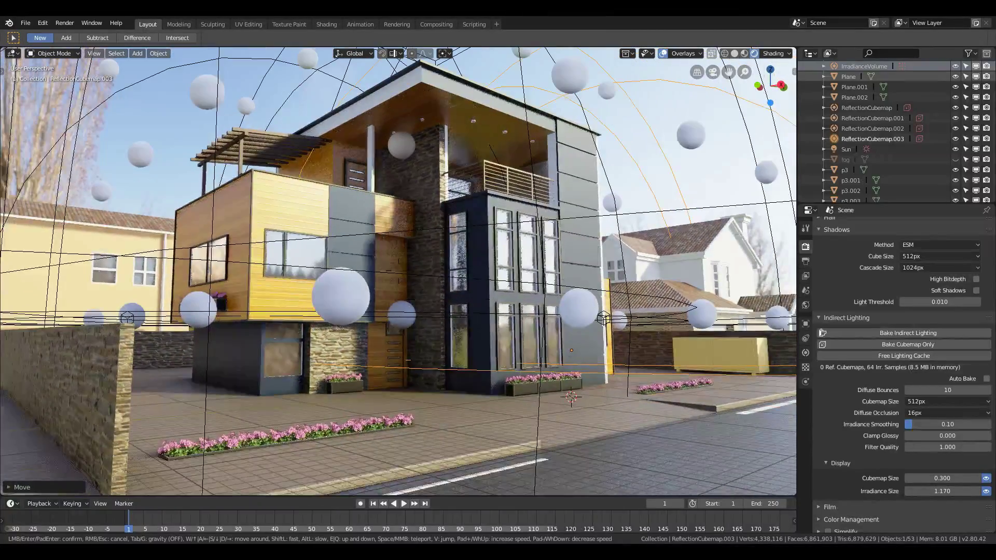
left_click(399, 270)
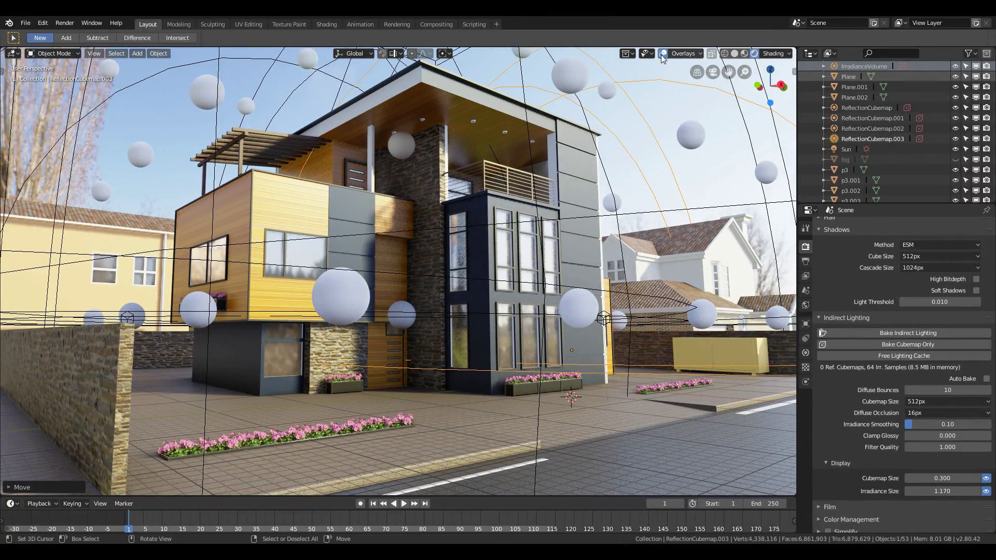
left_click(865, 108)
left_click(857, 67)
key("shift+grave")
key("w")
key("a")
key("q")
left_click(398, 270)
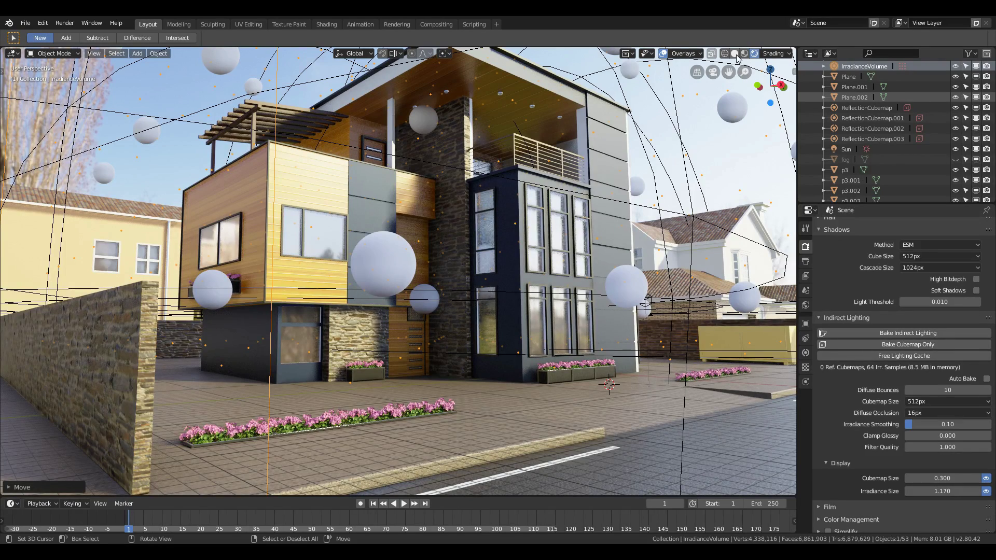
Step: Bake the indirect lighting with the viewport in solid shading and return the viewport to rendered shading
left_click(736, 55)
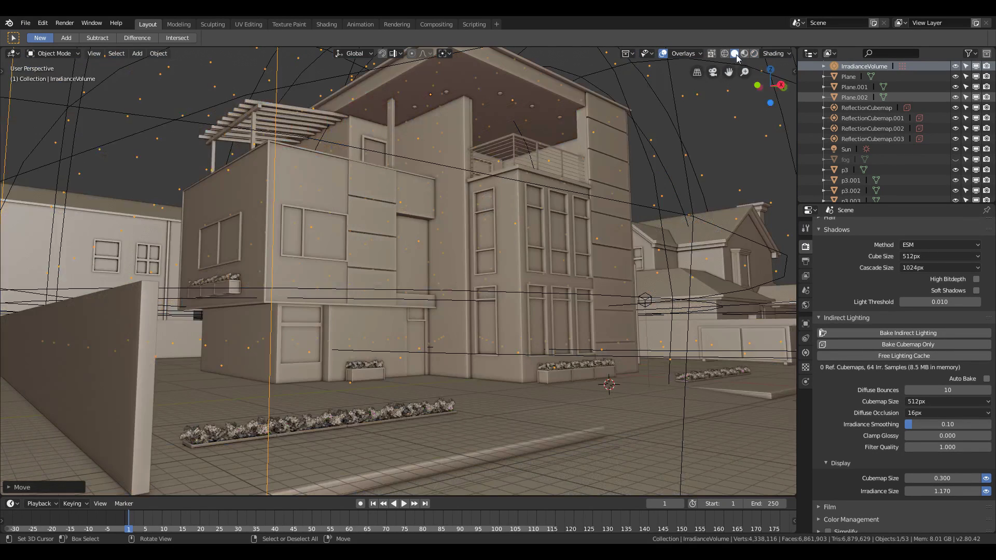
left_click(880, 335)
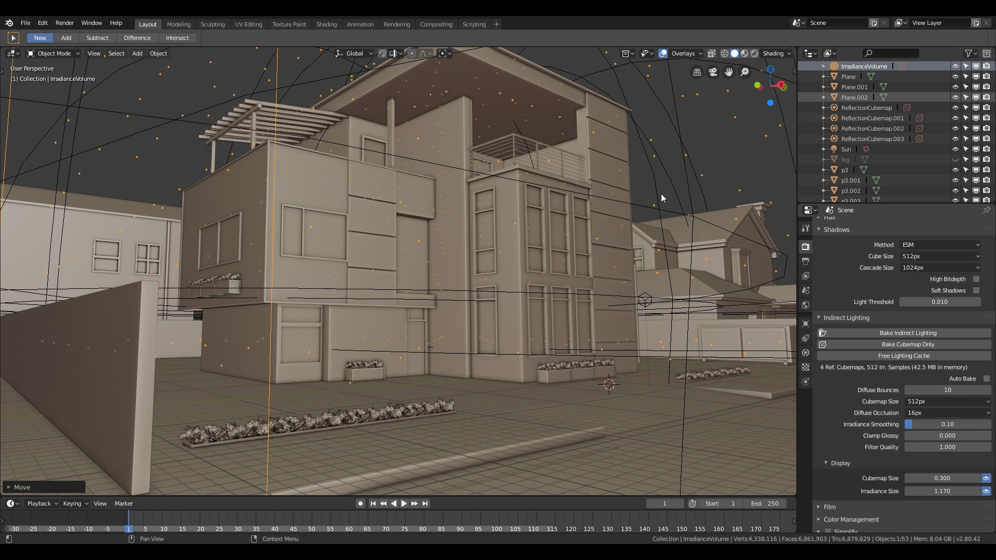
left_click(755, 54)
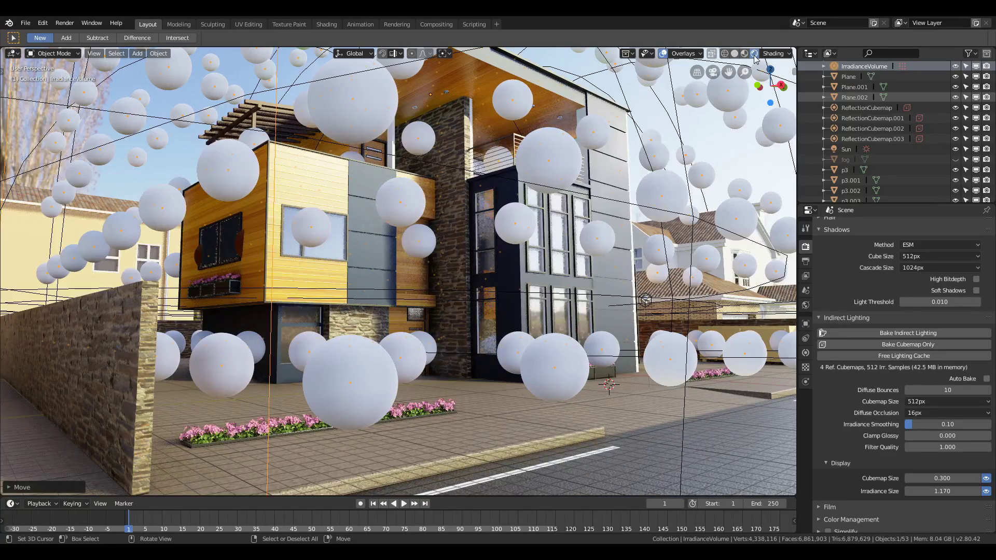
Step: Set the probe preview display to an irradiance size of 0.690 and a cubemap size of 0.780
middle_click_drag(514, 266, 776, 400)
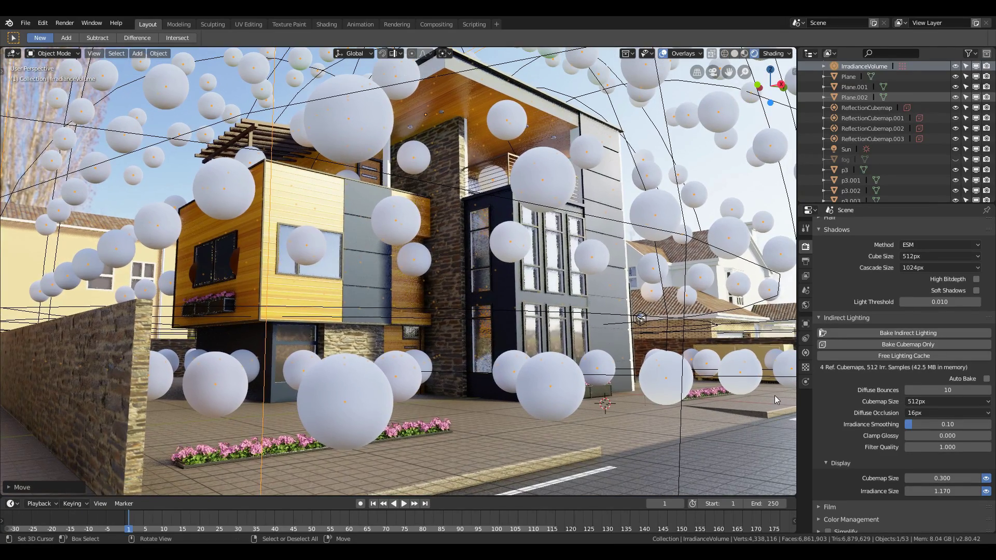
left_click_drag(942, 491, 906, 491)
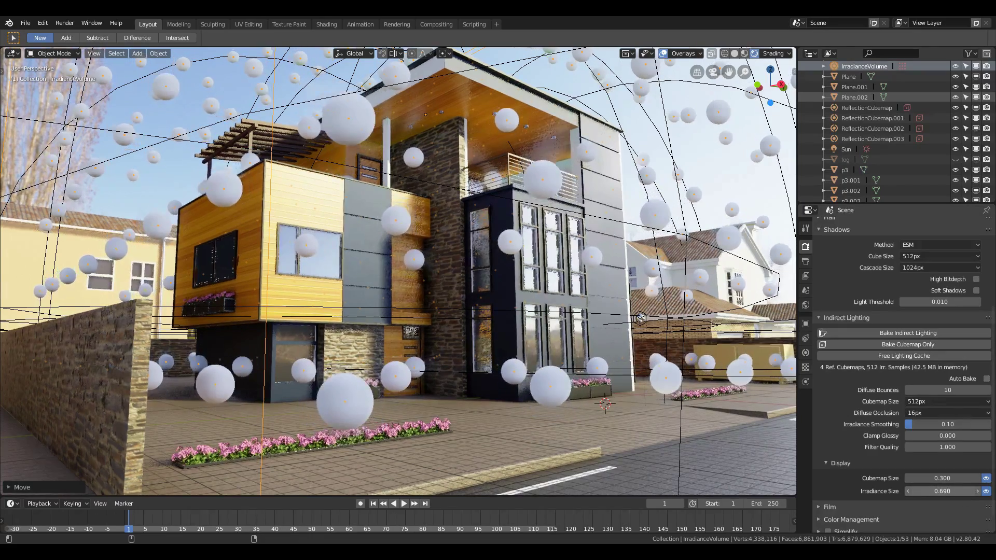
middle_click_drag(602, 418, 581, 423)
left_click_drag(942, 478, 969, 478)
Step: Examine the baked cubemap previews and window reflections around the house, and review the front facade with the overlays hidden
key("shift+grave")
key("w")
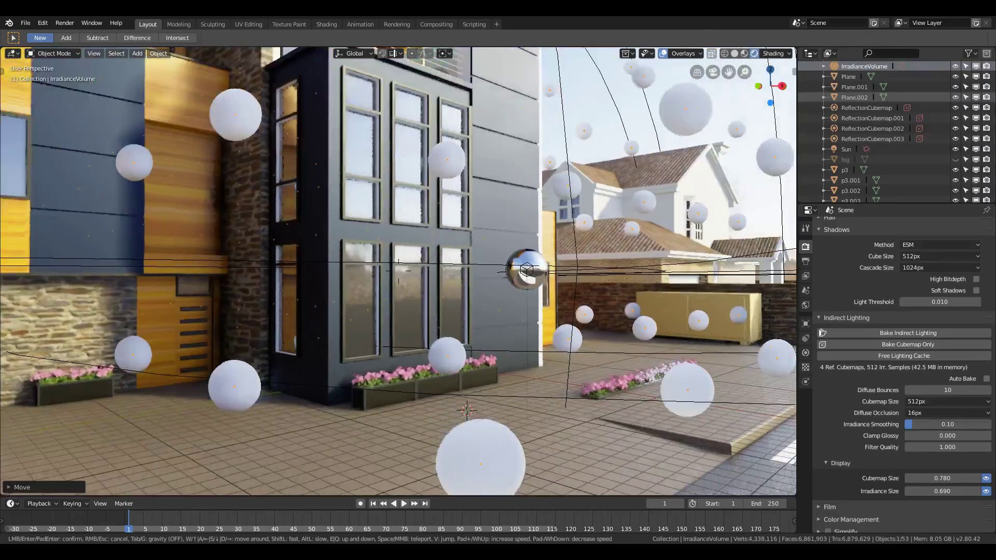
key("w")
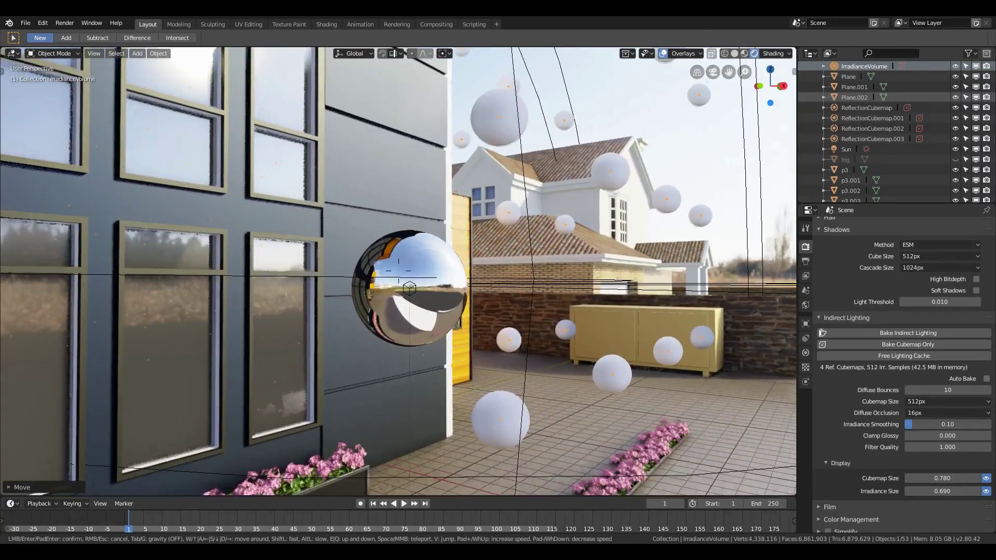
key("w")
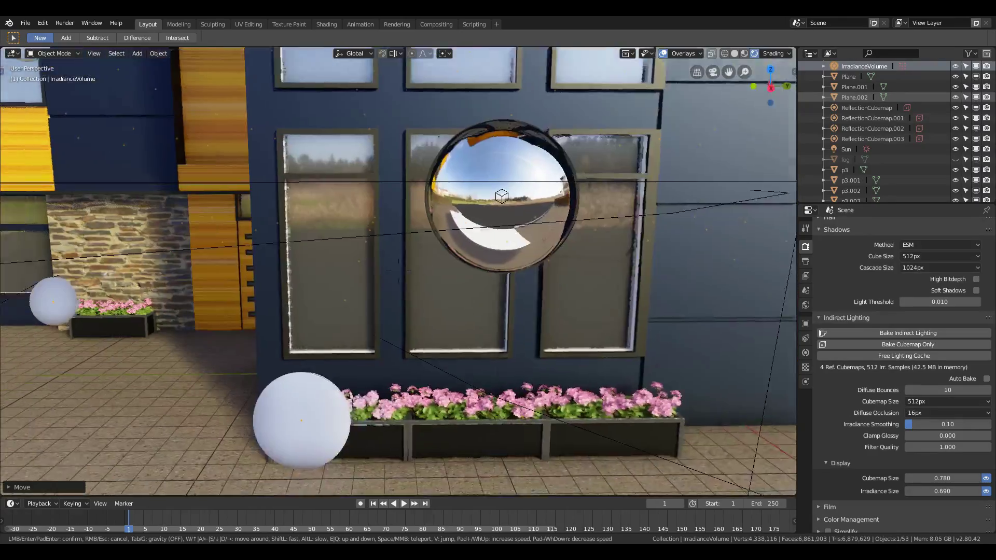
key("s")
key("w")
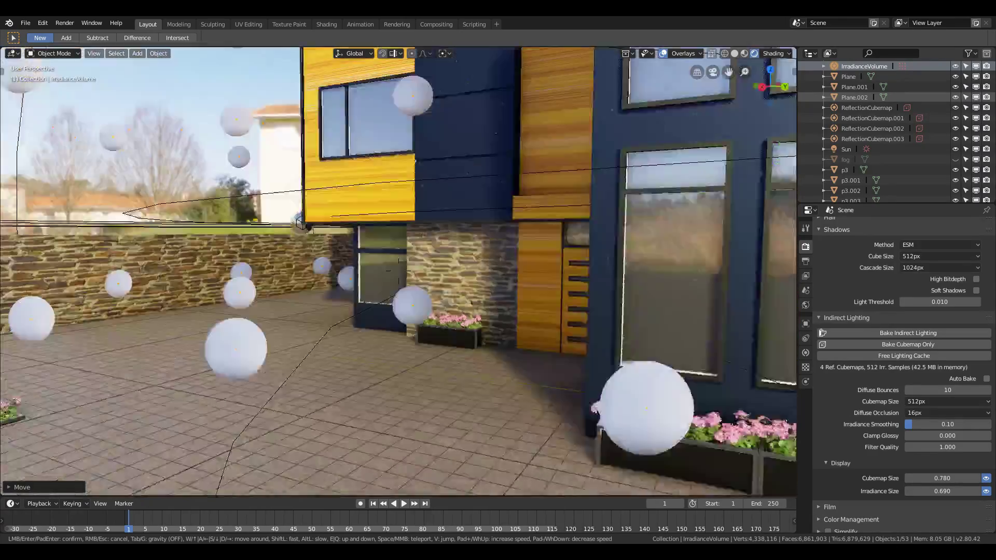
key("w")
key("w")
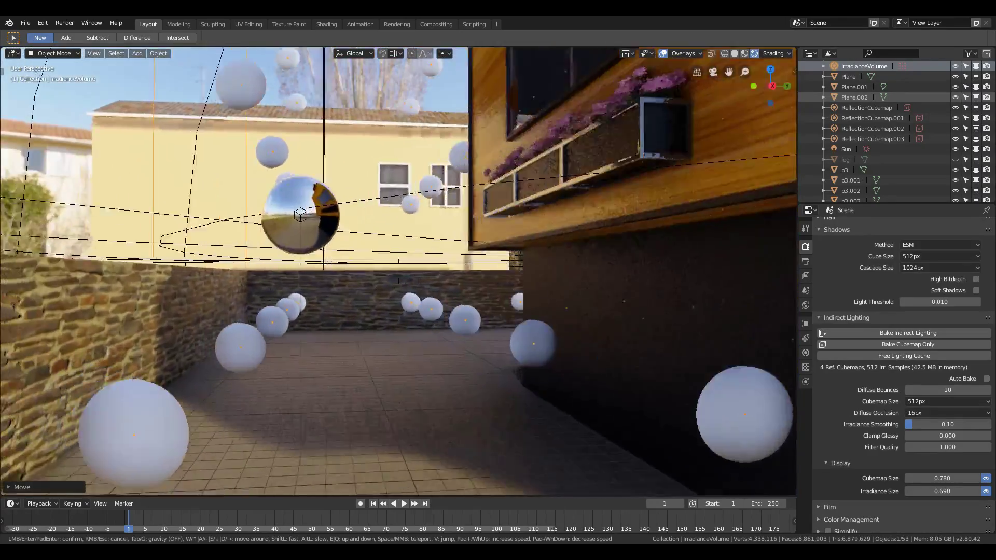
key("s")
key("s")
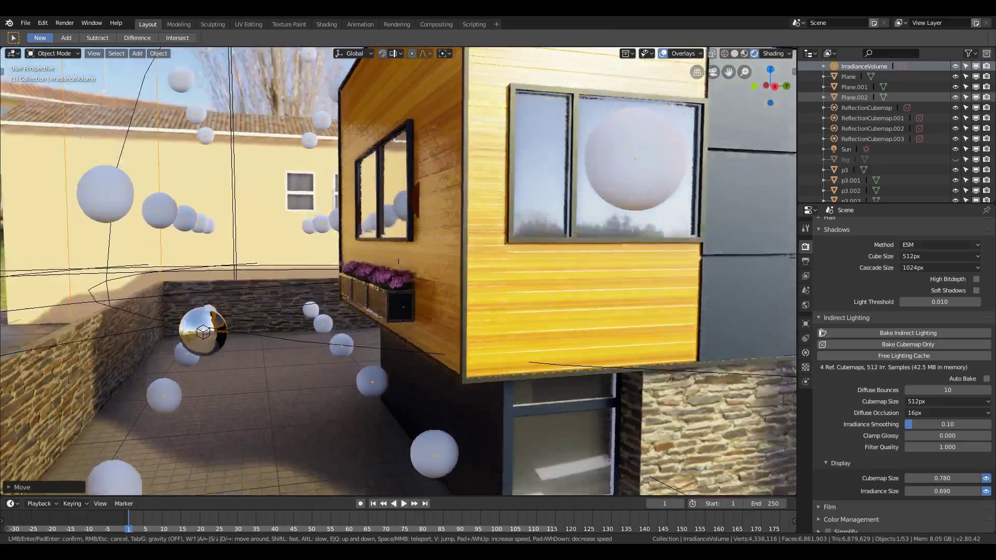
key("s")
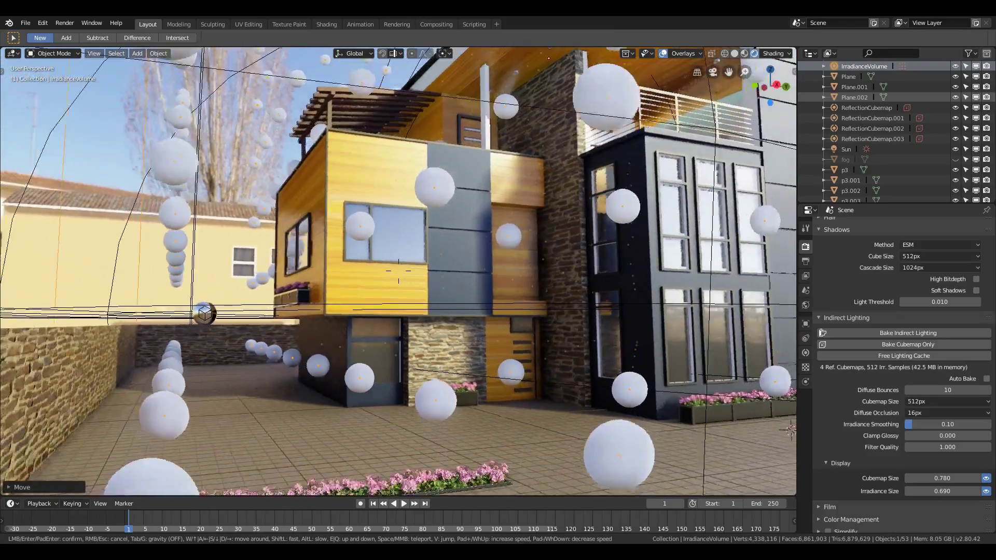
key("s")
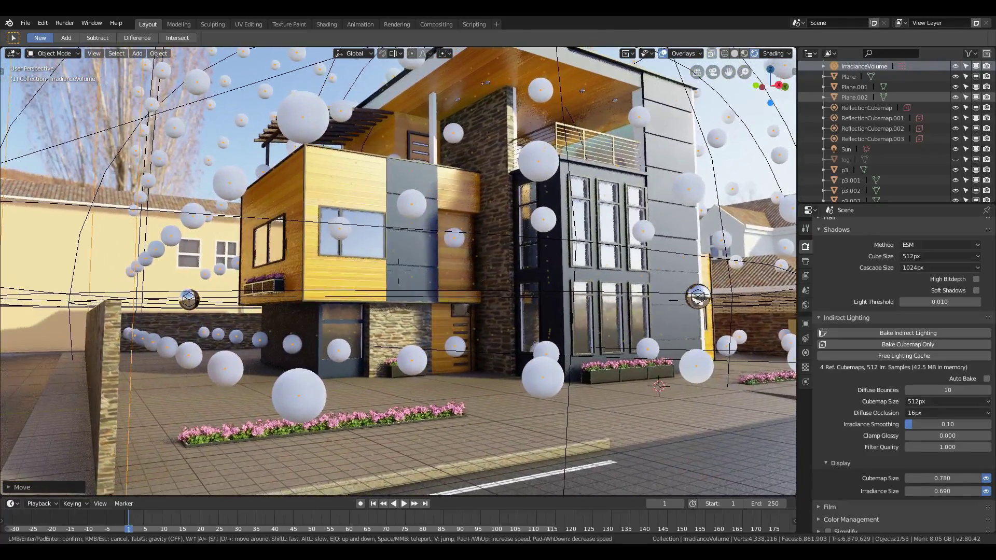
key("q")
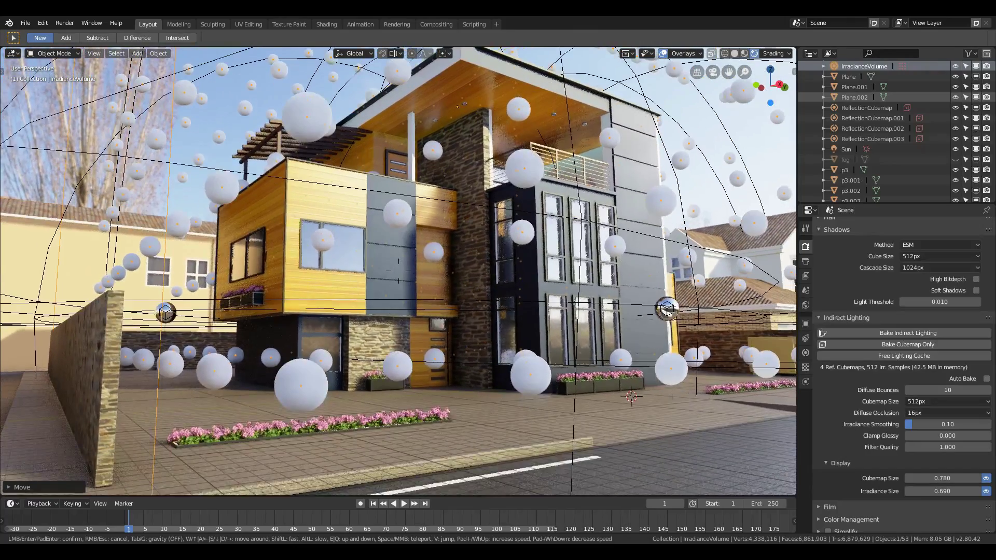
key("a")
left_click(695, 155)
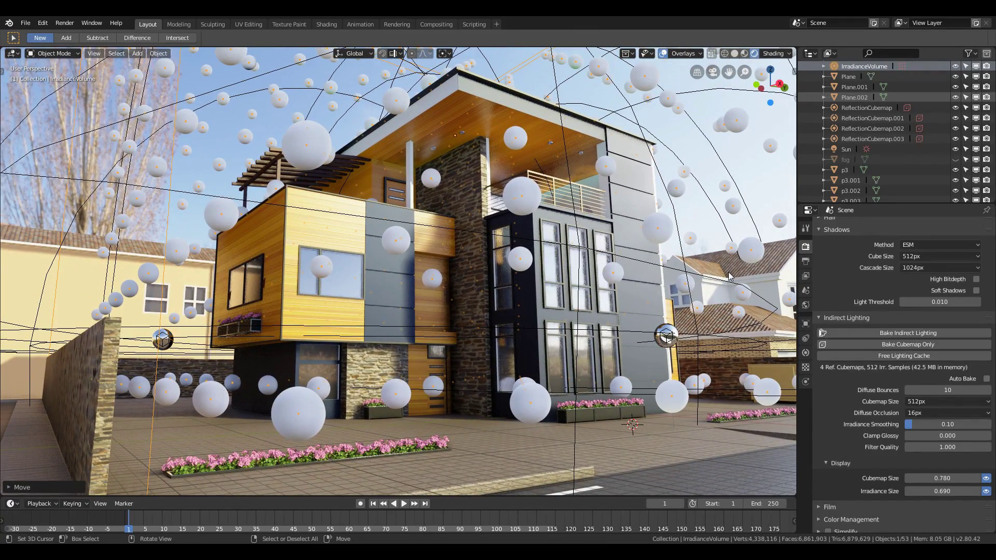
left_click(662, 53)
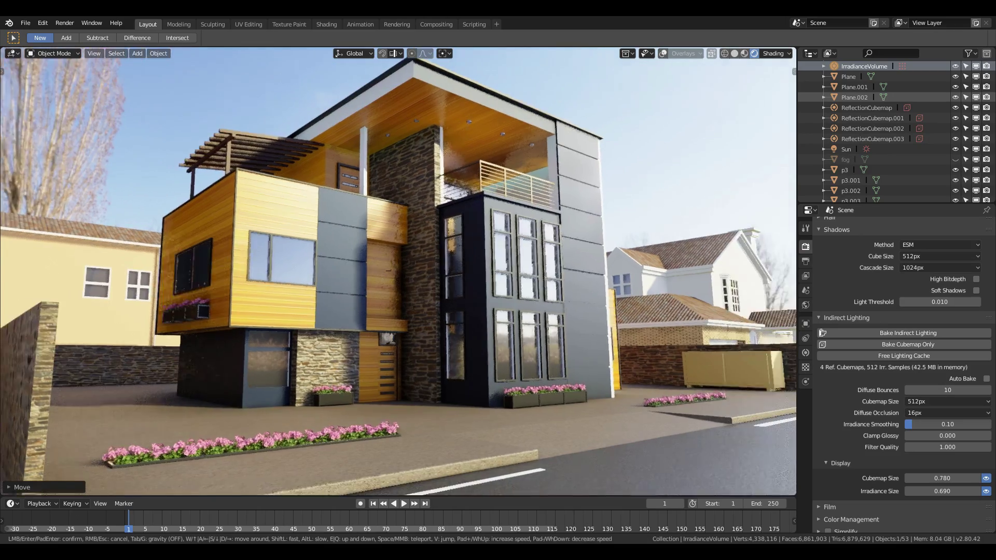
left_click(662, 53)
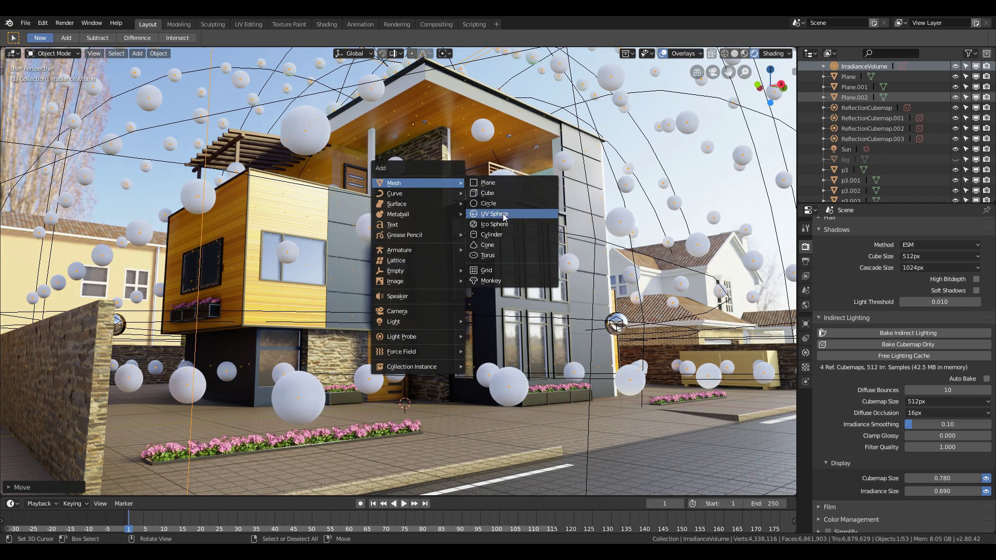
Step: Add a UV sphere and scale it up until it encloses the whole house scene
left_click(503, 216)
key("s")
left_click(445, 416)
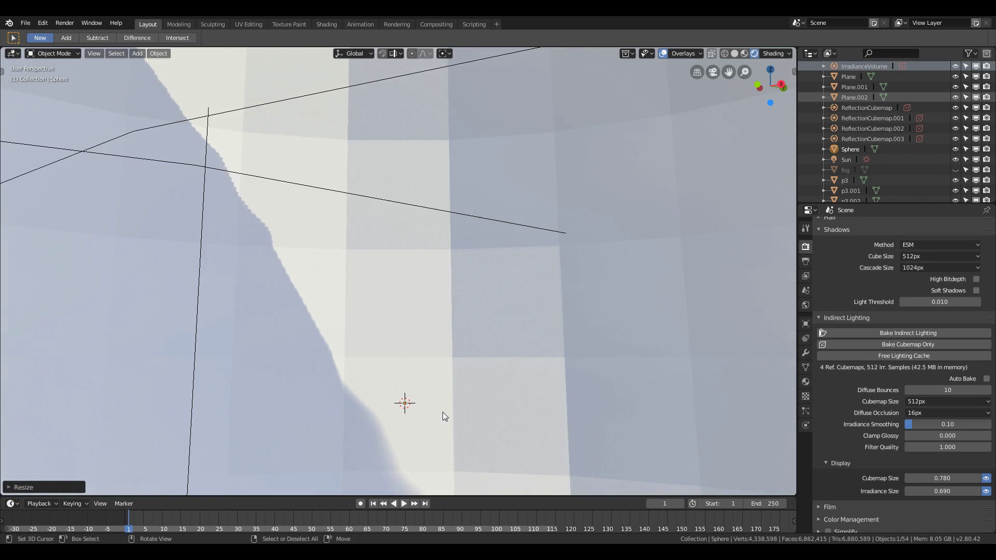
Step: Set the viewport to solid shading and frame the house front from street level inside the sphere
key("shift+grave")
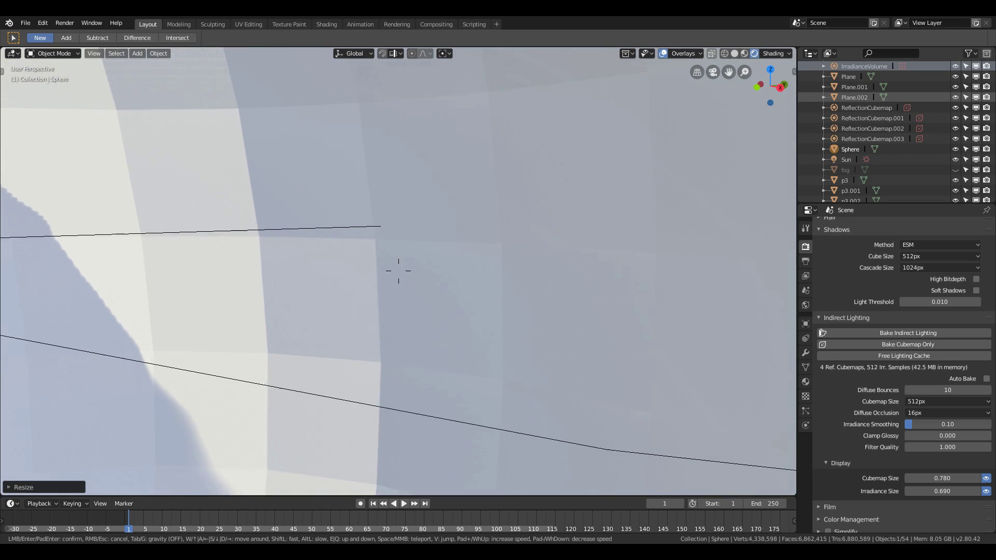
left_click(398, 271)
left_click(733, 55)
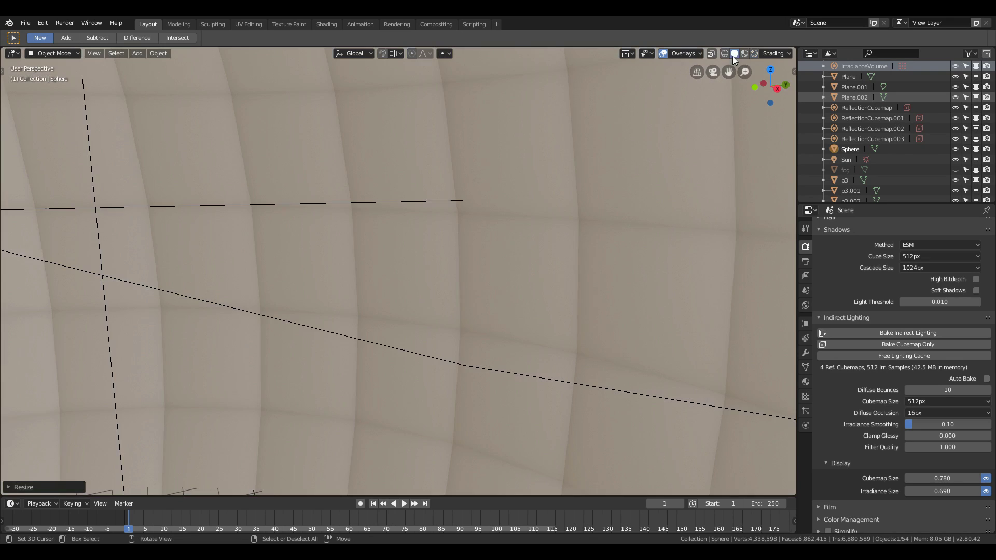
key("shift+grave")
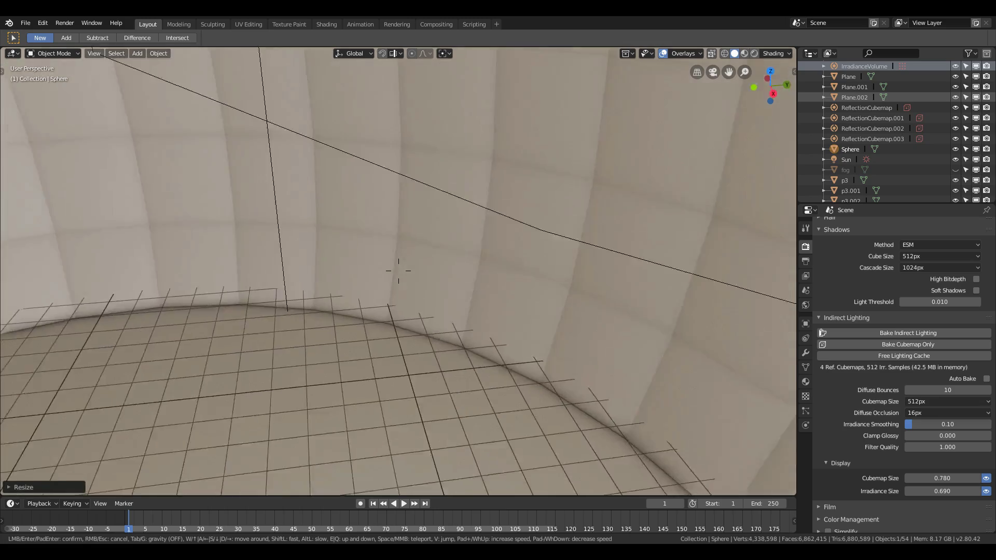
key("Return")
key("s")
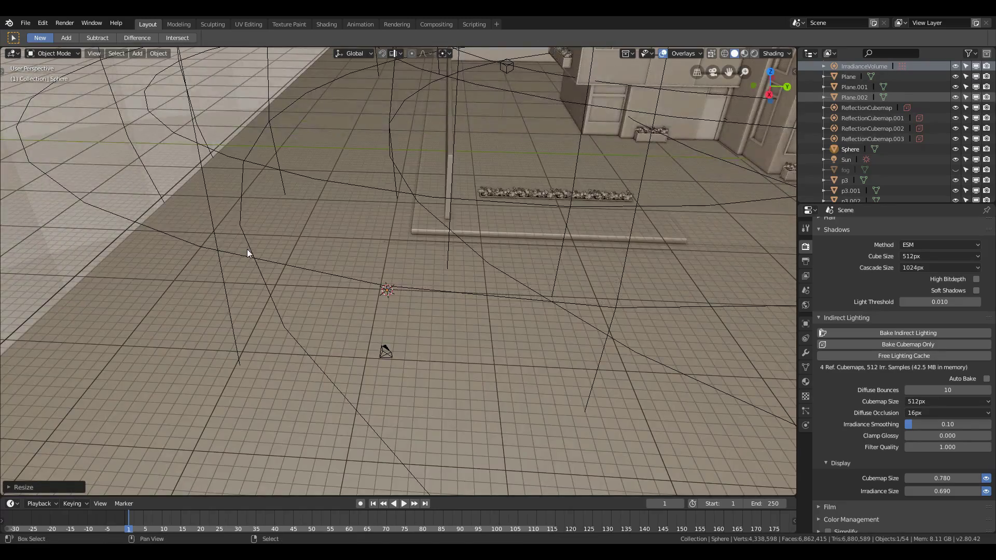
key("shift+grave")
left_click(398, 309)
key("s")
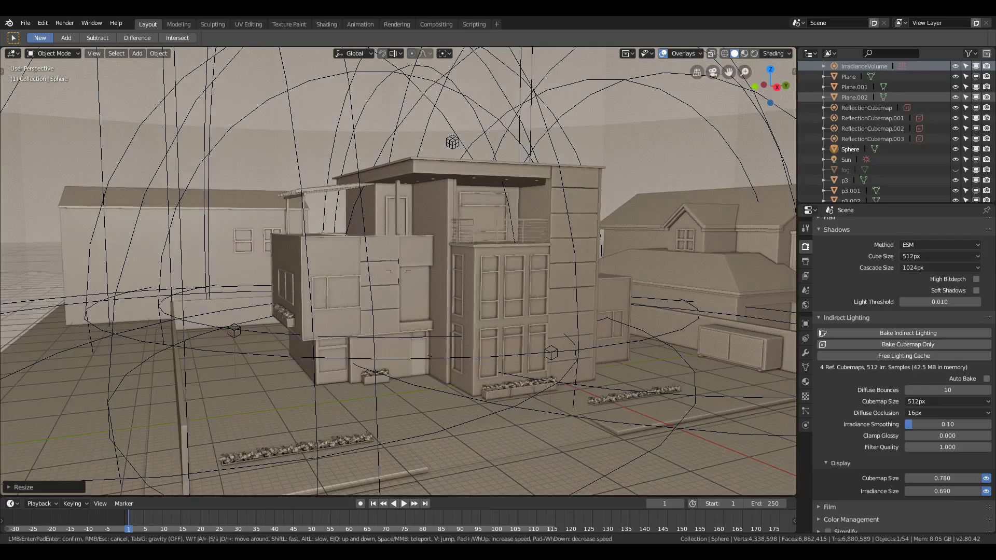
key("w")
left_click(399, 271)
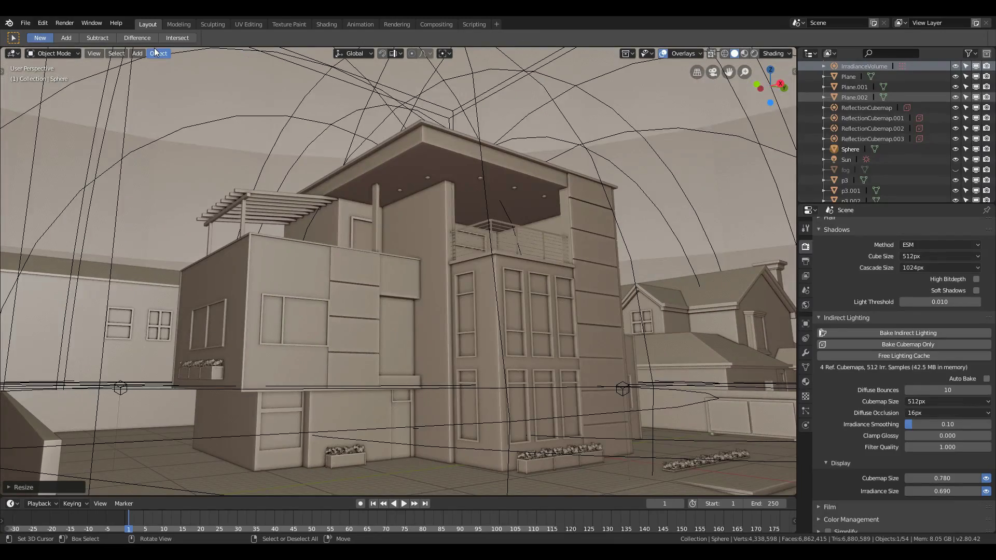
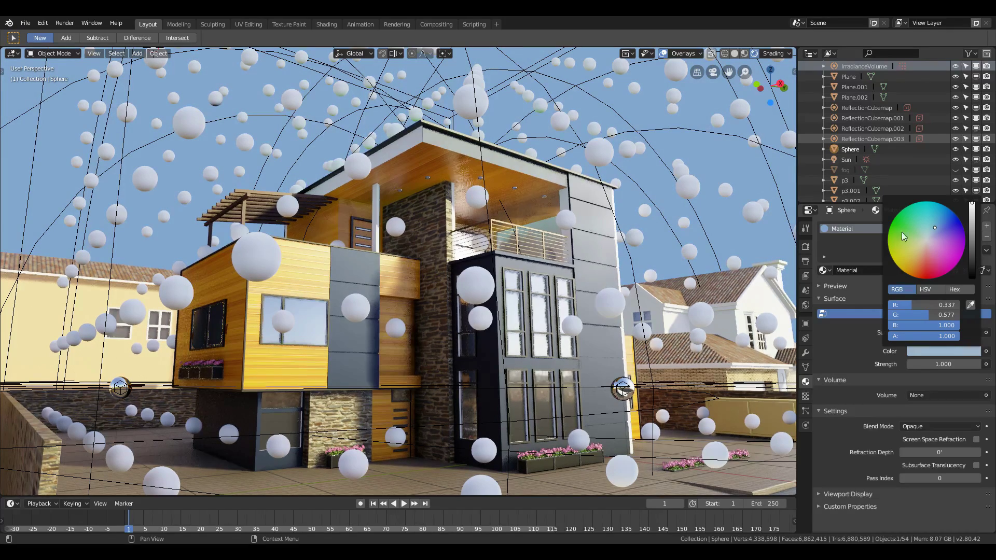
Step: Hide the viewport overlays and frame the house front against the blue sky sphere with the road in view
key("shift+grave")
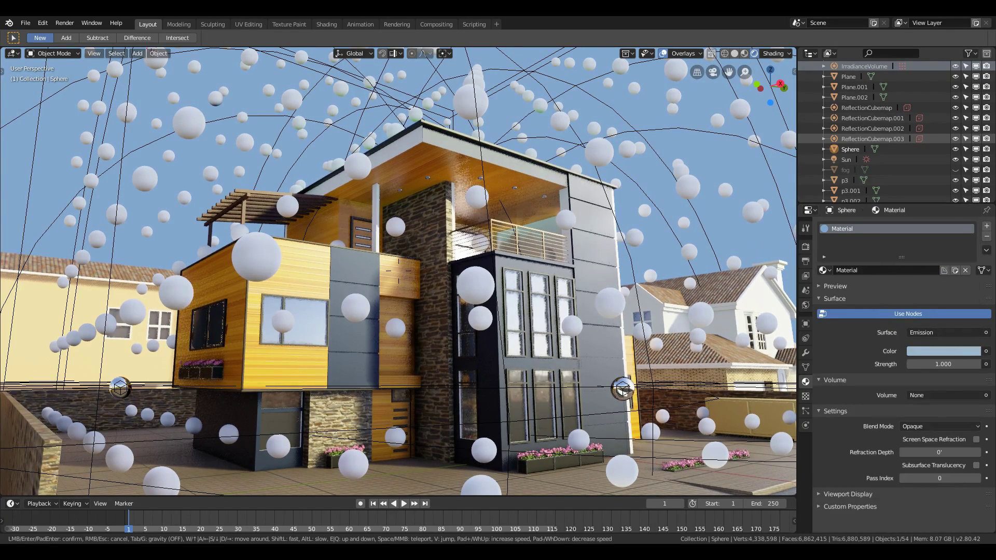
key("w")
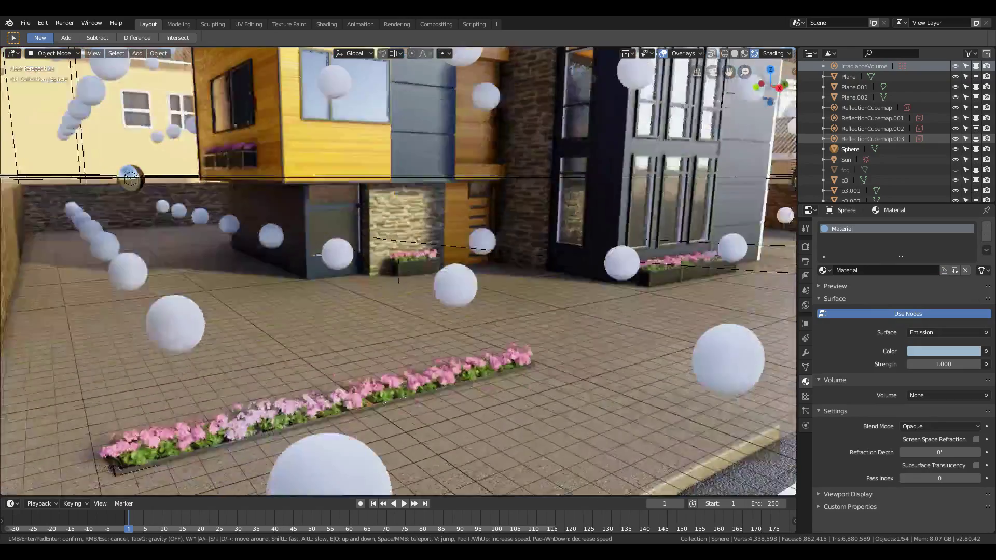
key("s")
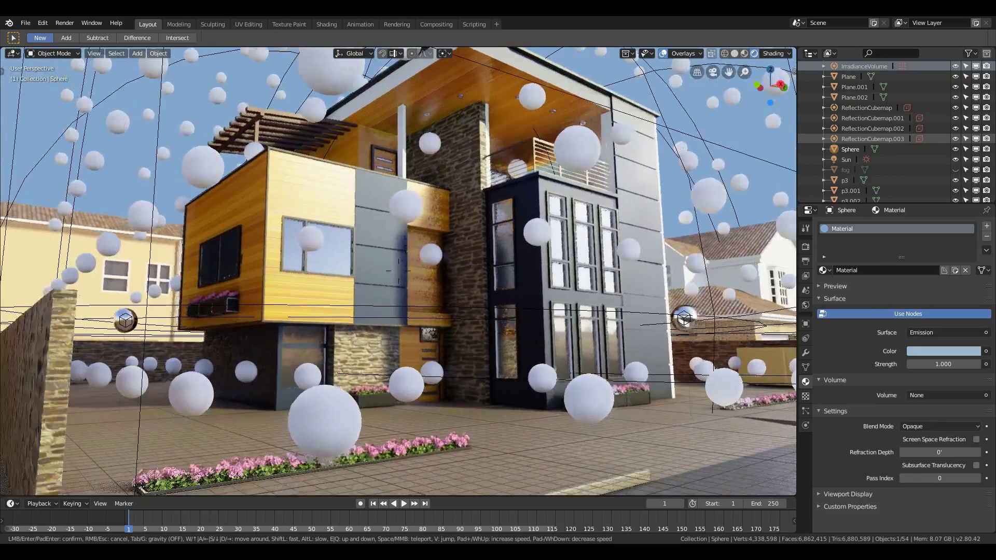
left_click(400, 275)
left_click(663, 54)
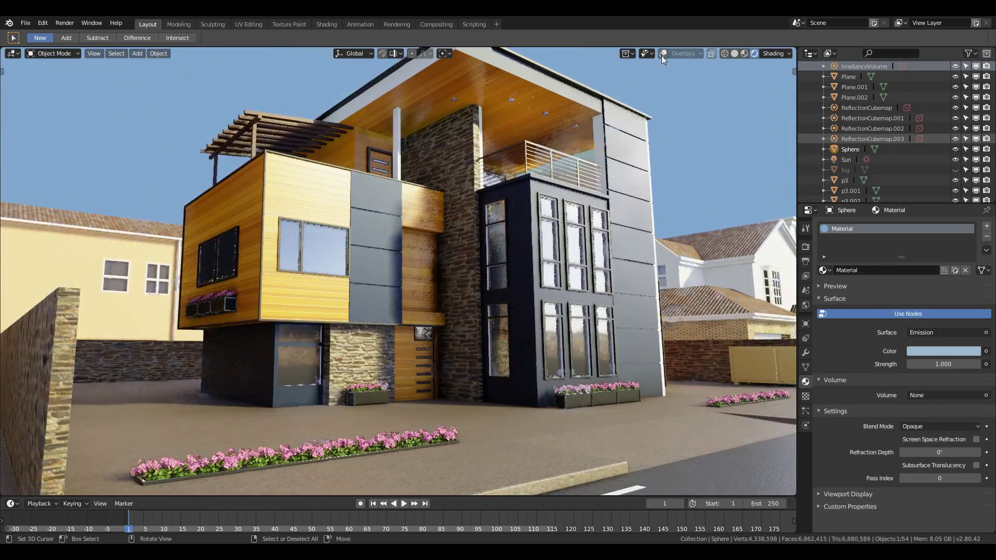
key("shift+grave")
key("w")
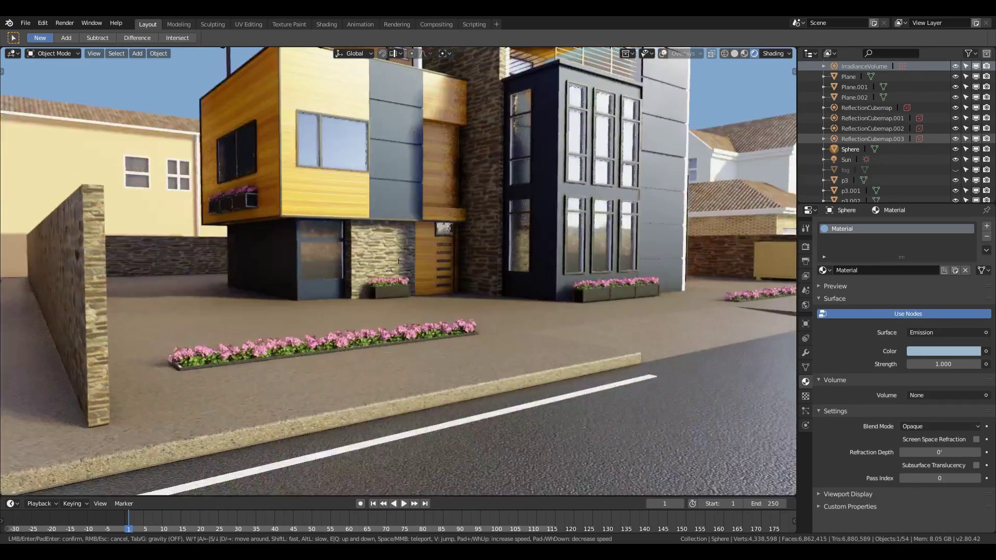
left_click(398, 270)
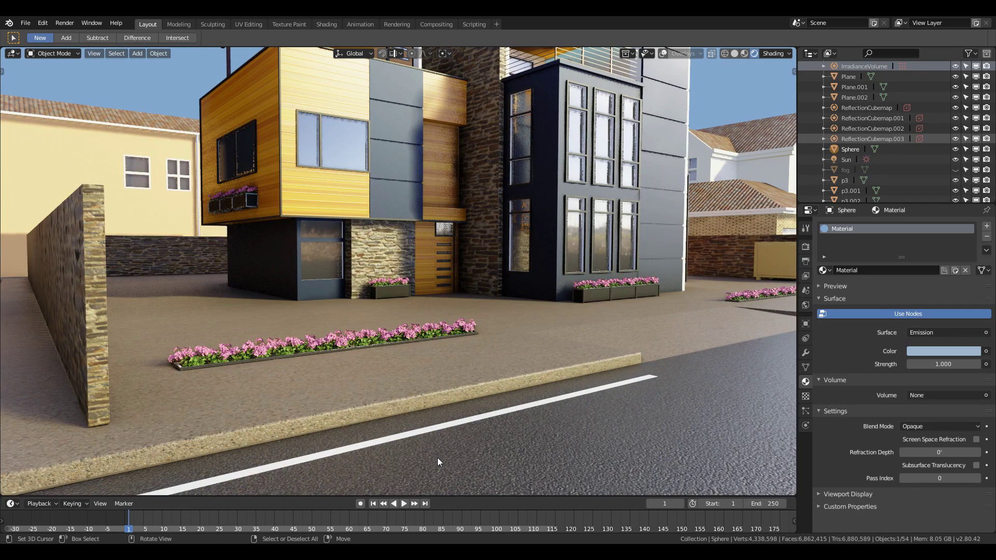
Step: Add a camera and align it to the current view of the house
key("shift+a")
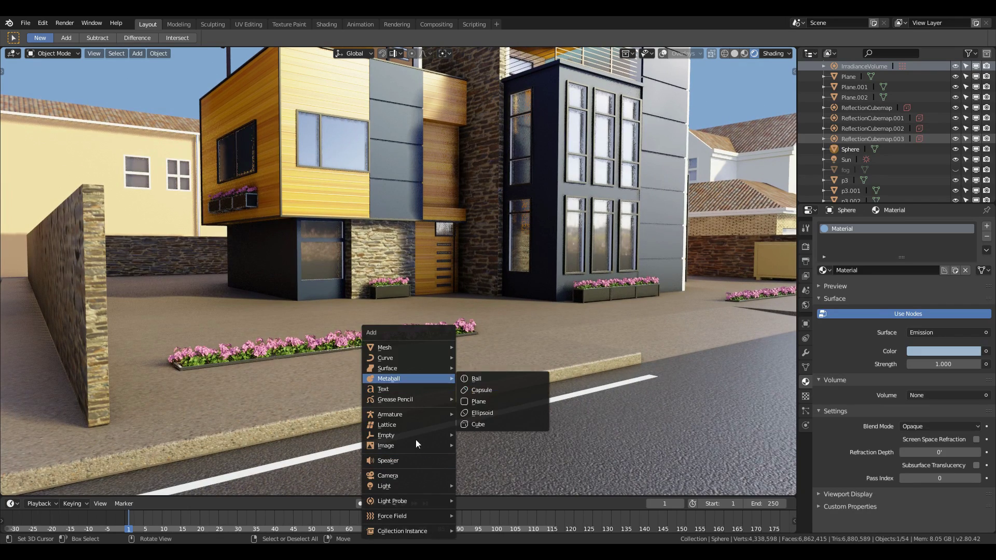
left_click(408, 478)
key("ctrl+alt+KP_0")
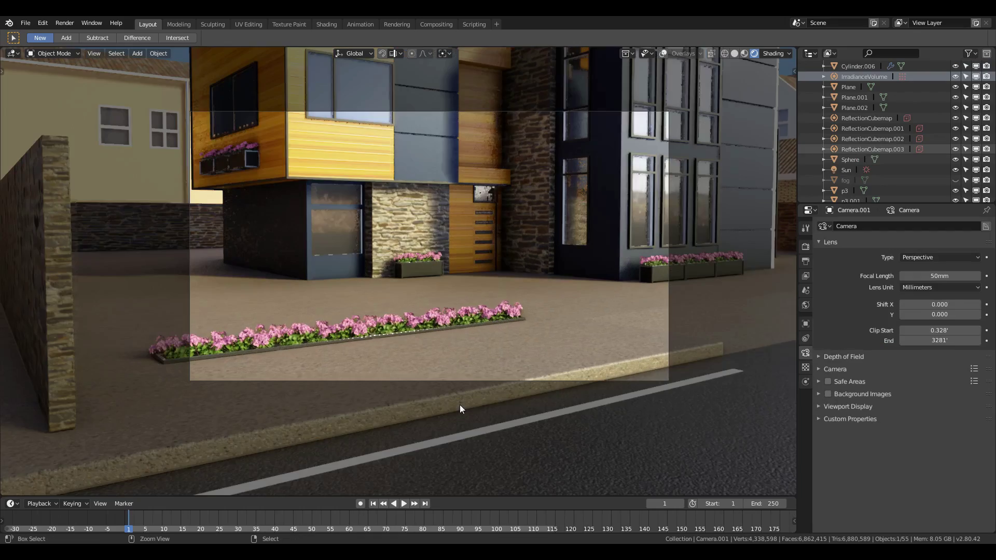
Step: Move the camera back across the road and aim it so the house facade fills the camera frame
key("shift+grave")
key("w")
key("s")
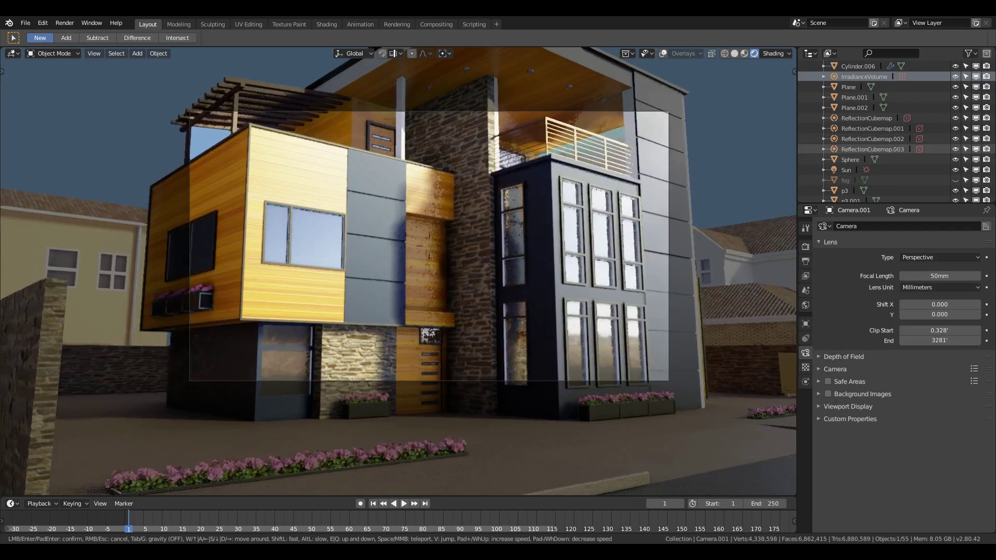
key("s")
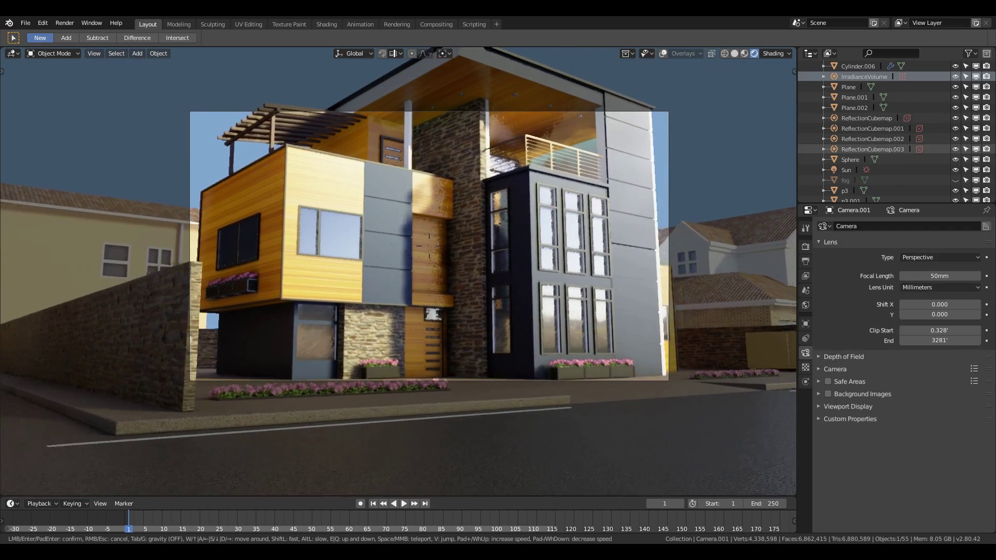
key("e")
key("s")
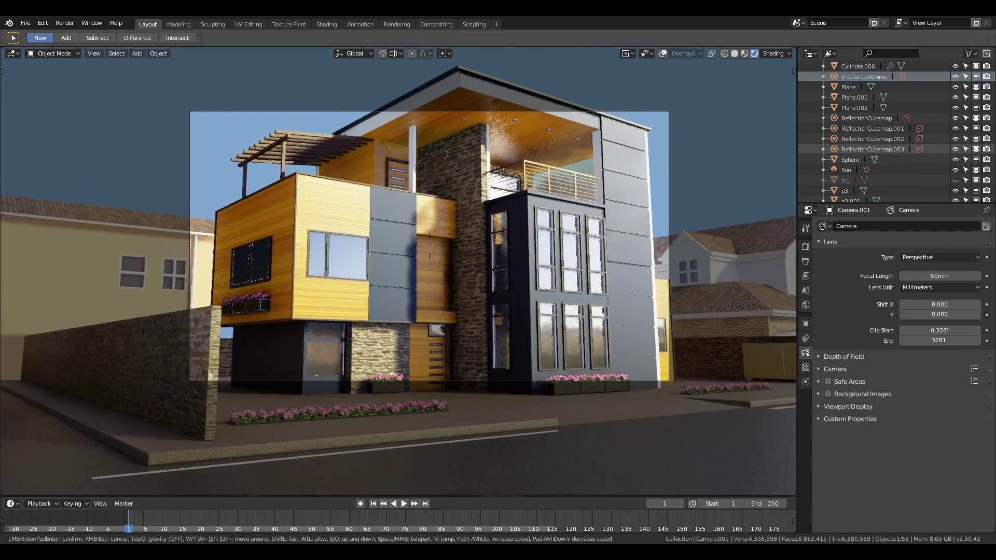
key("d")
left_click(378, 286)
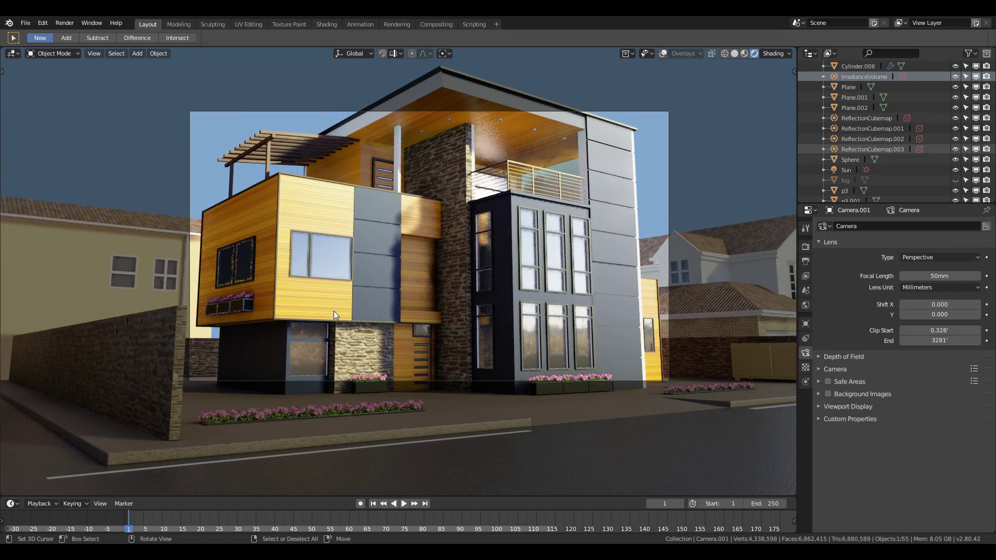
key("shift+grave")
key("w")
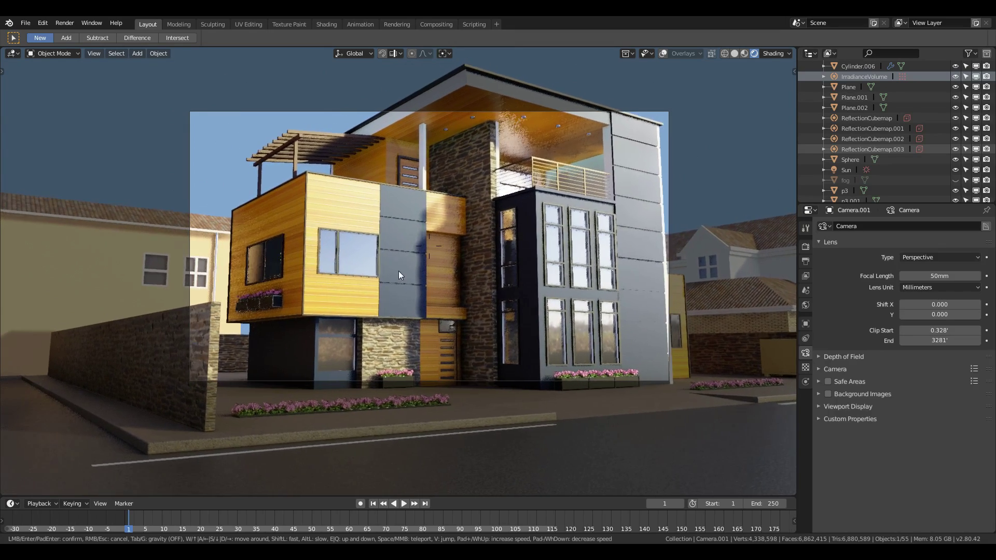
left_click(399, 271)
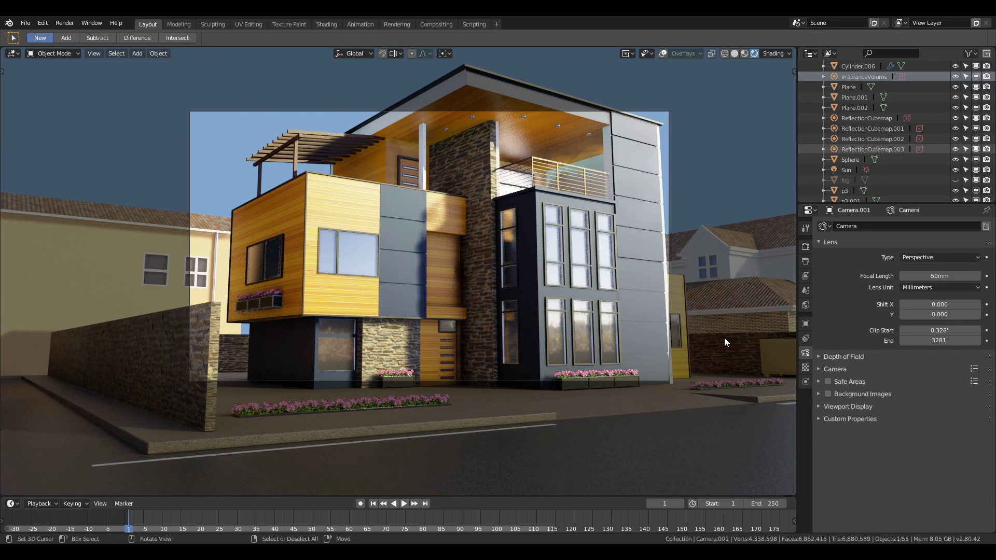
Step: Set the Eevee render sampling to 102 samples
left_click(65, 23)
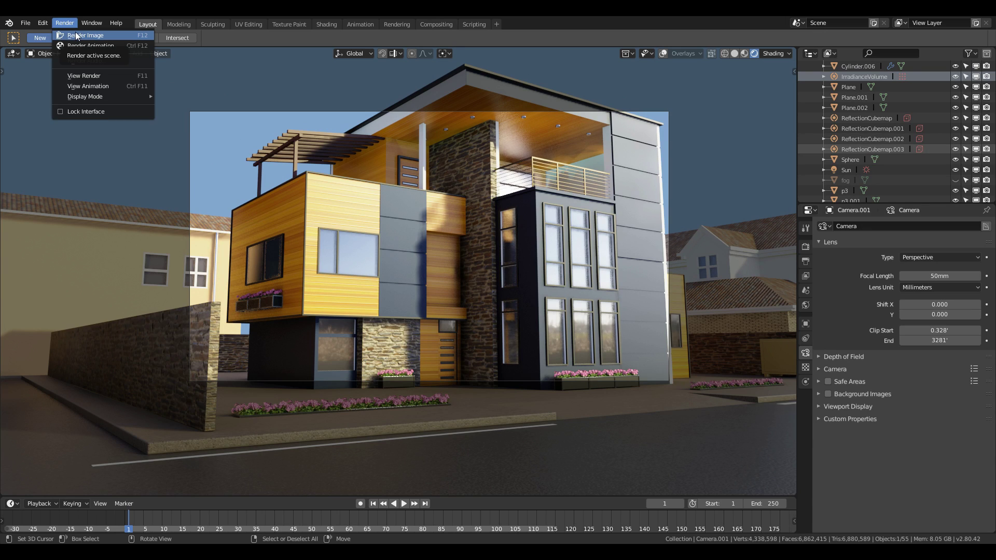
left_click(806, 247)
scroll(932, 317, "up", 5)
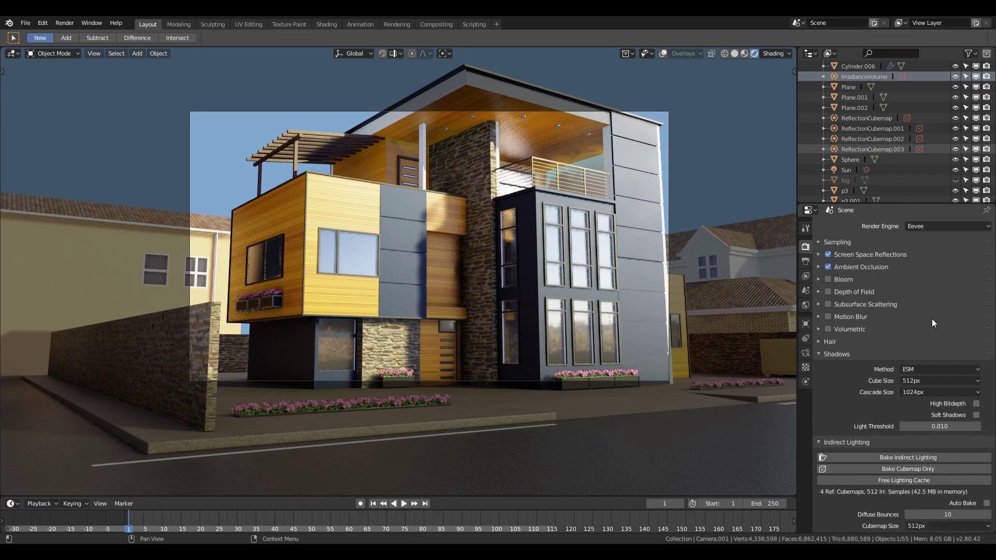
left_click(849, 243)
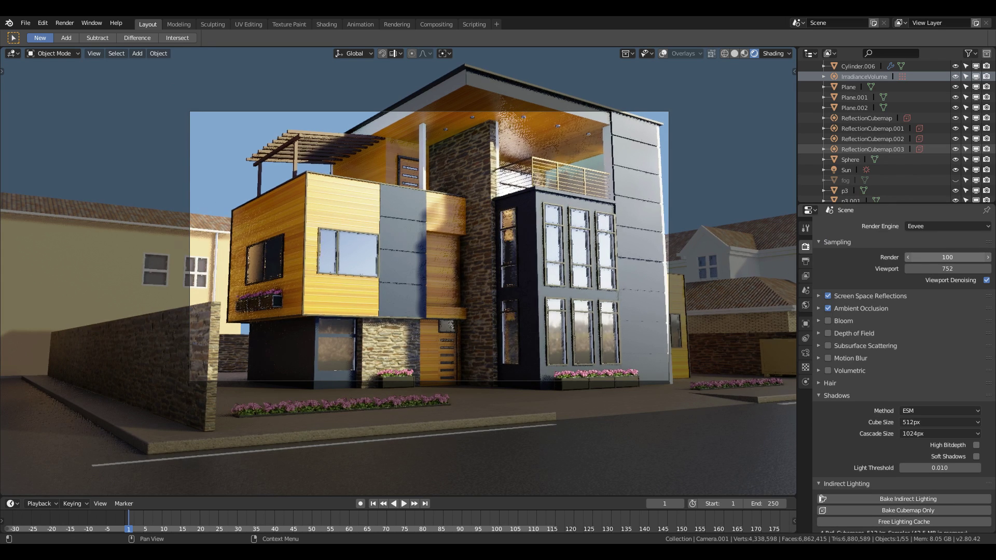
left_click_drag(937, 259, 952, 260)
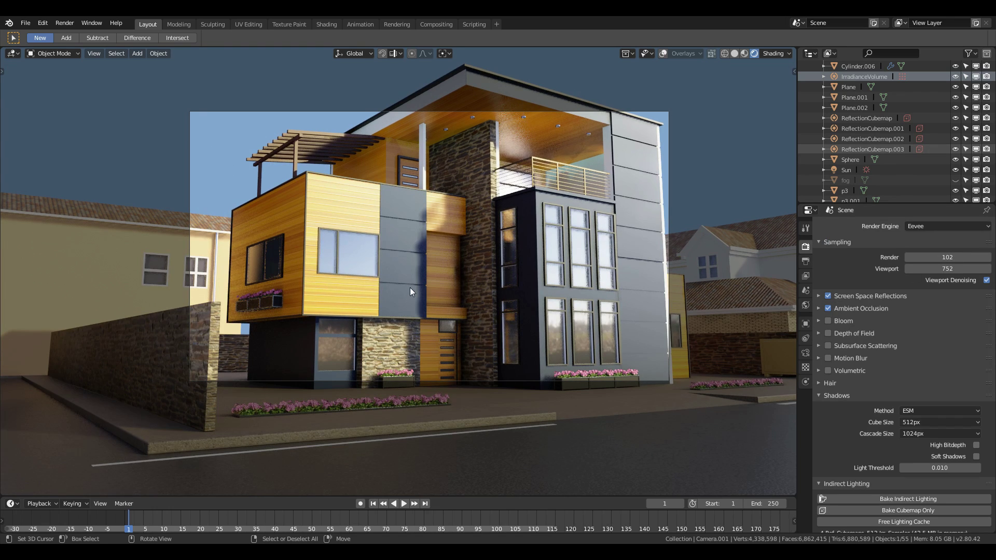
Step: Leave the camera view and frame the house front at an angle with the flower bed and road in view
scroll(410, 289, "up", 3)
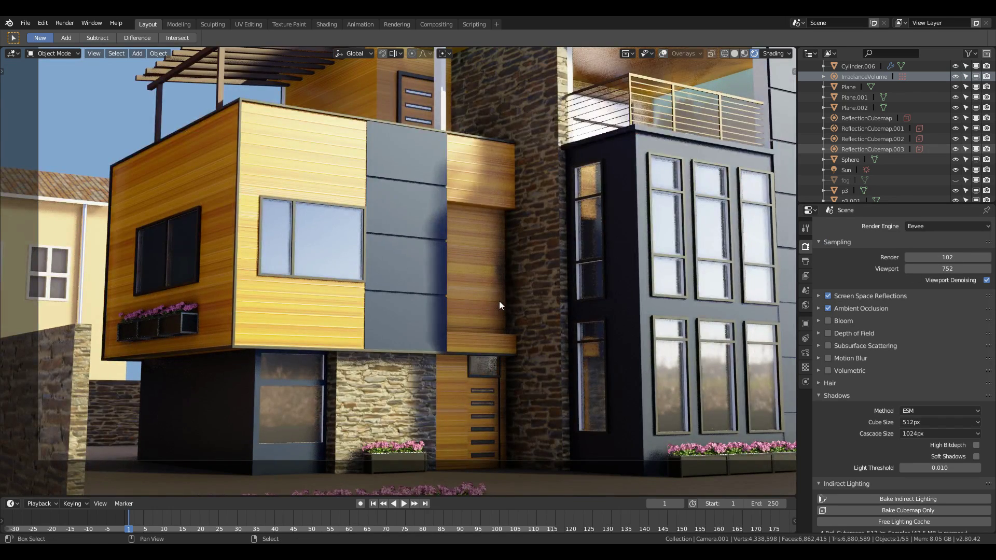
key("shift+grave")
key("Escape")
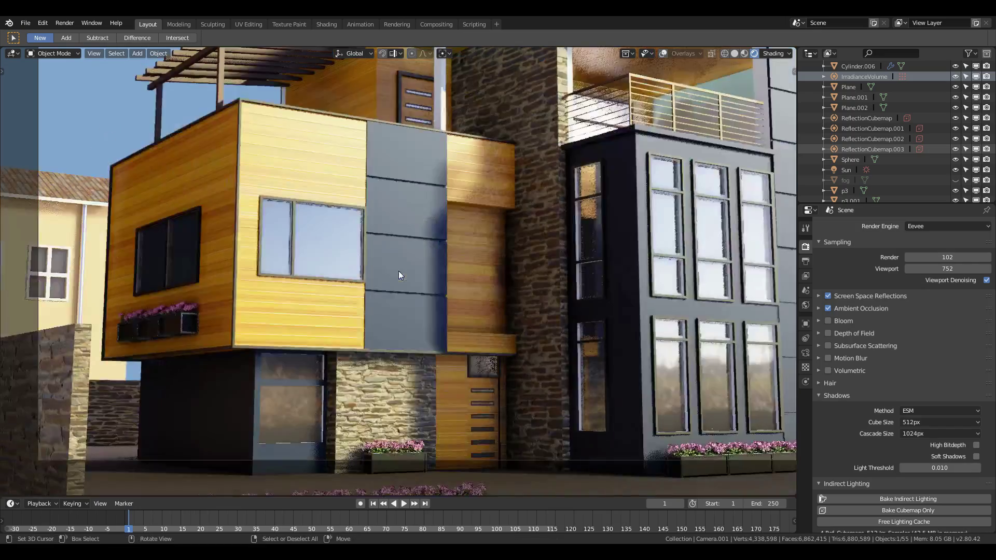
scroll(398, 271, "down", 3)
key("KP_0")
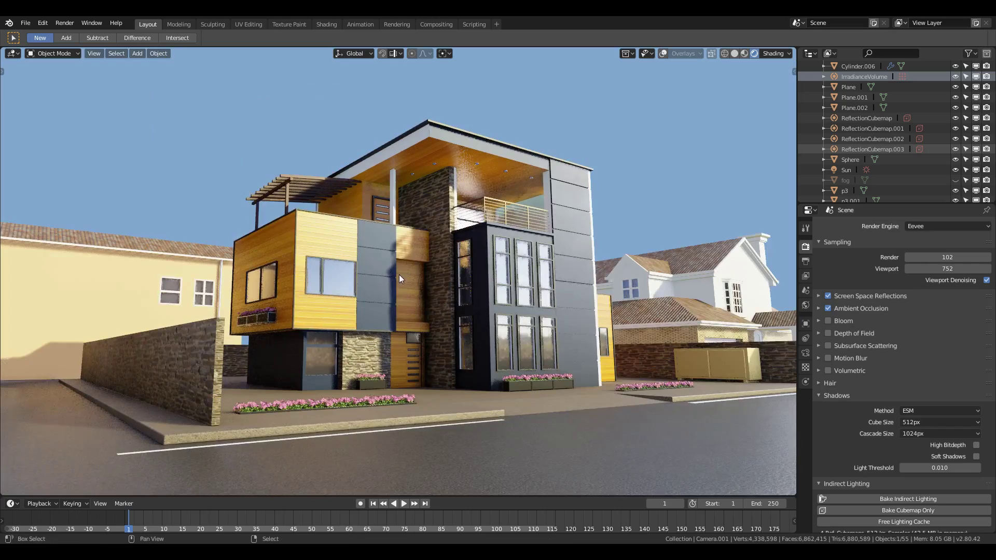
key("shift+grave")
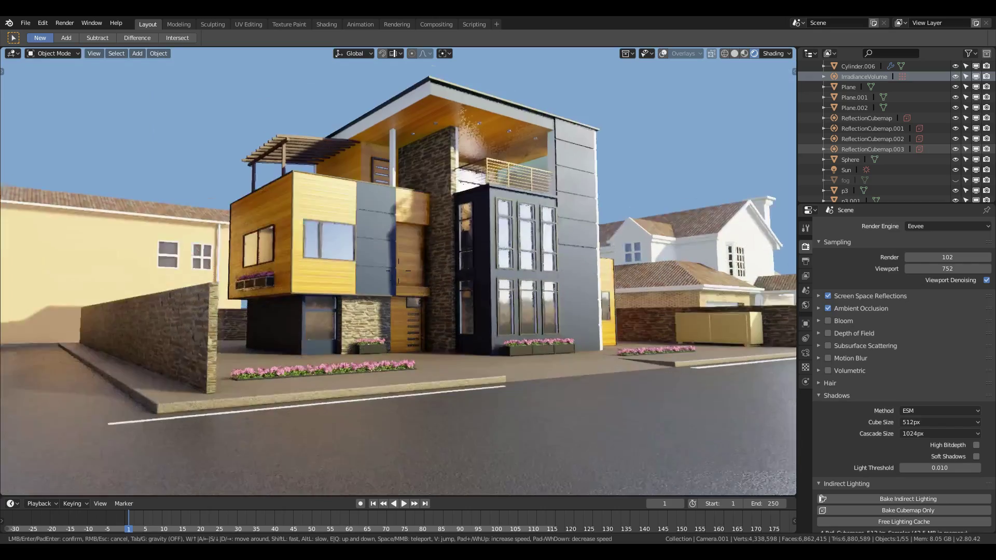
key("w")
key("a")
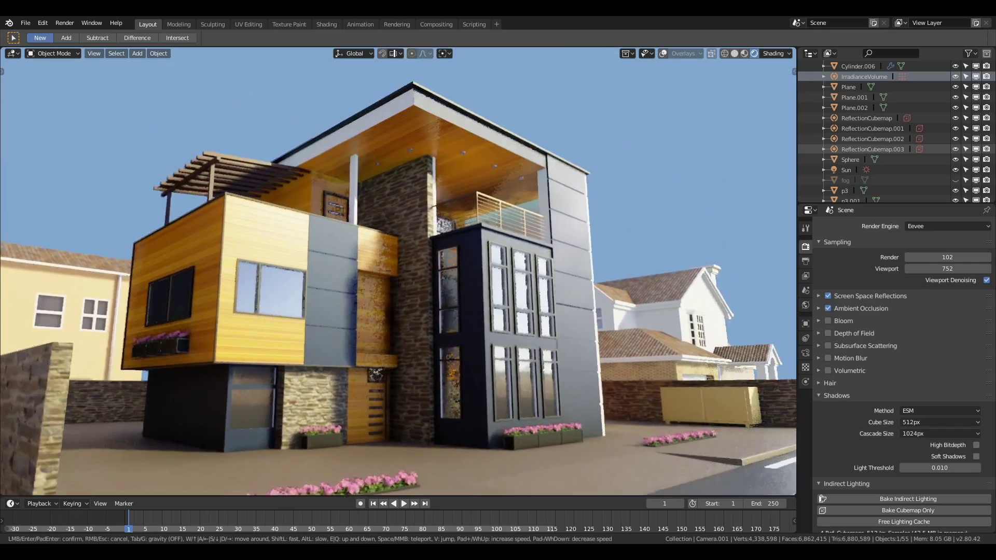
key("s")
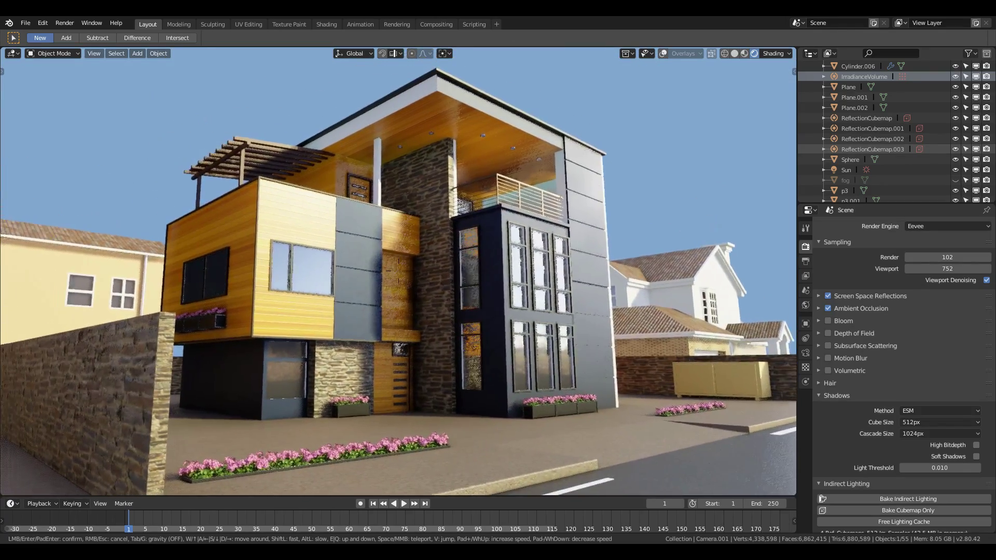
key("d")
left_click(399, 271)
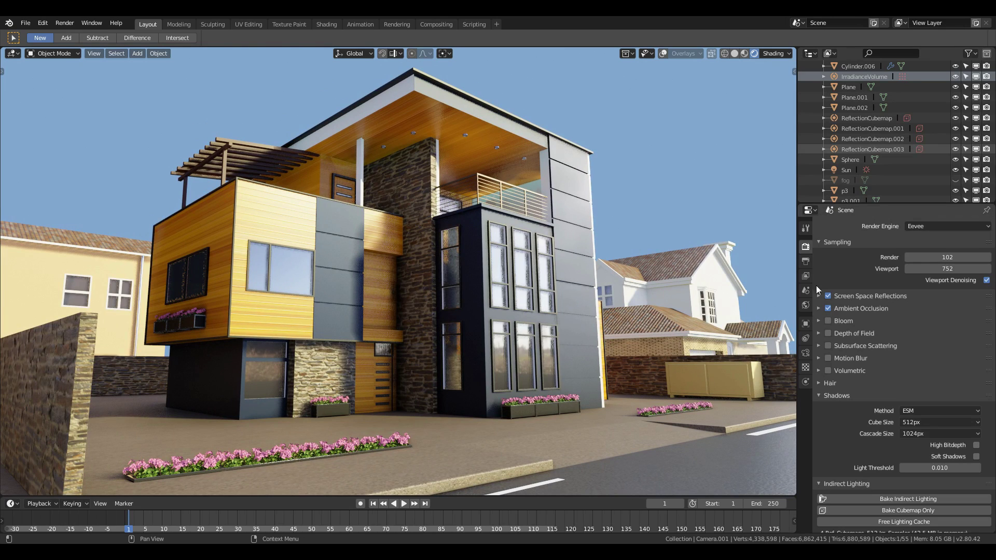
Step: Enable Bloom for the scene with a threshold of 1.270 and an intensity of 0.161
left_click(827, 321)
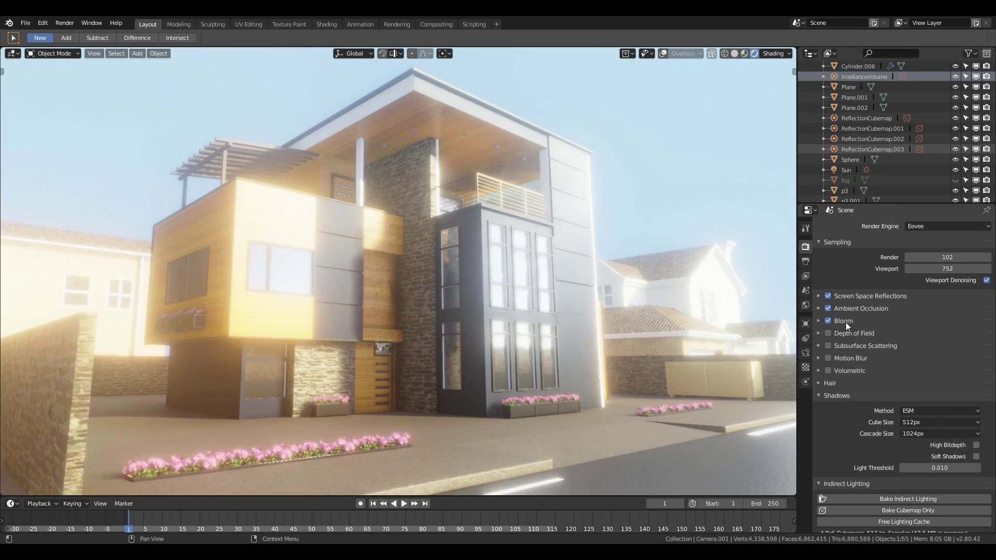
left_click(818, 321)
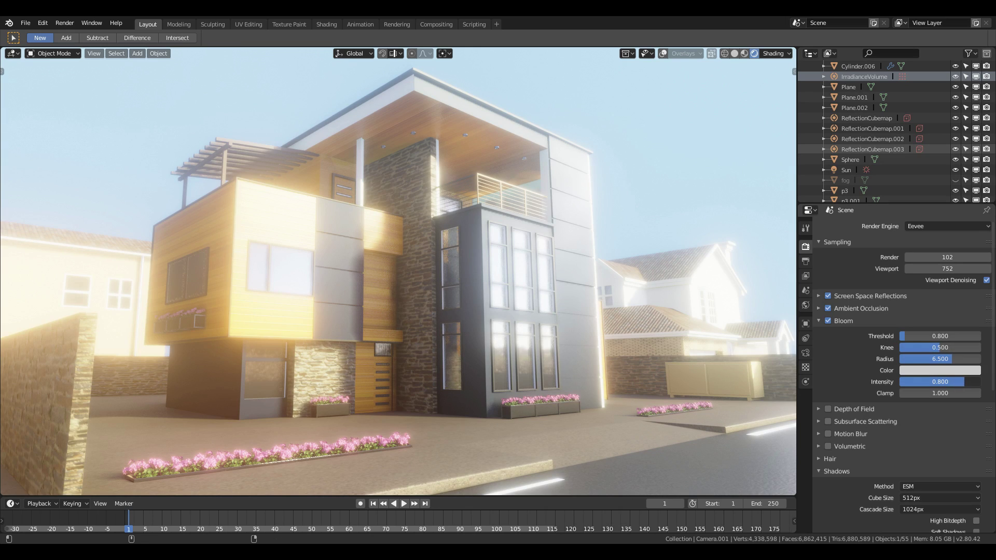
left_click_drag(959, 382, 907, 382)
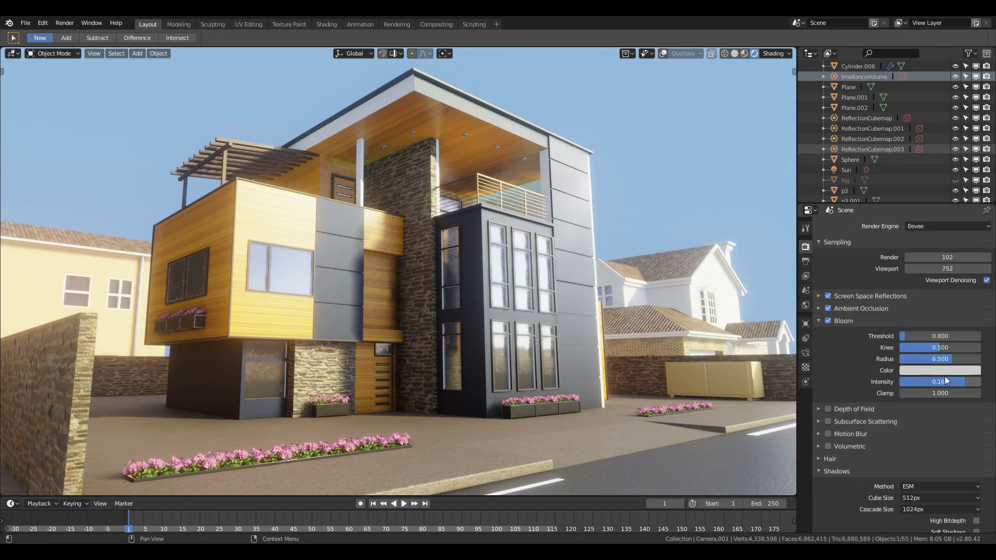
left_click_drag(952, 384, 944, 382)
mouse_move(929, 337)
left_mouse_down()
mouse_move(957, 337)
mouse_move(931, 337)
left_mouse_up()
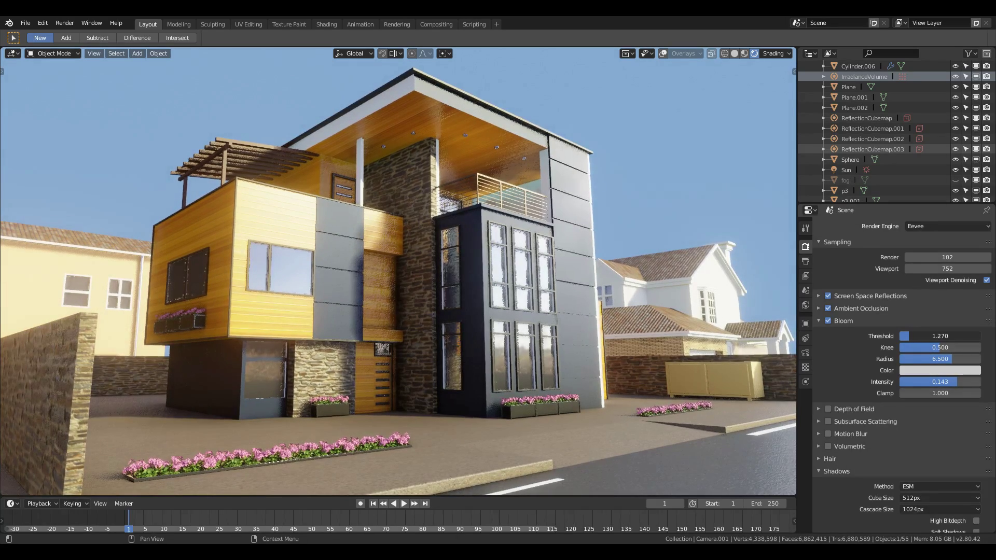
left_click_drag(940, 382, 949, 382)
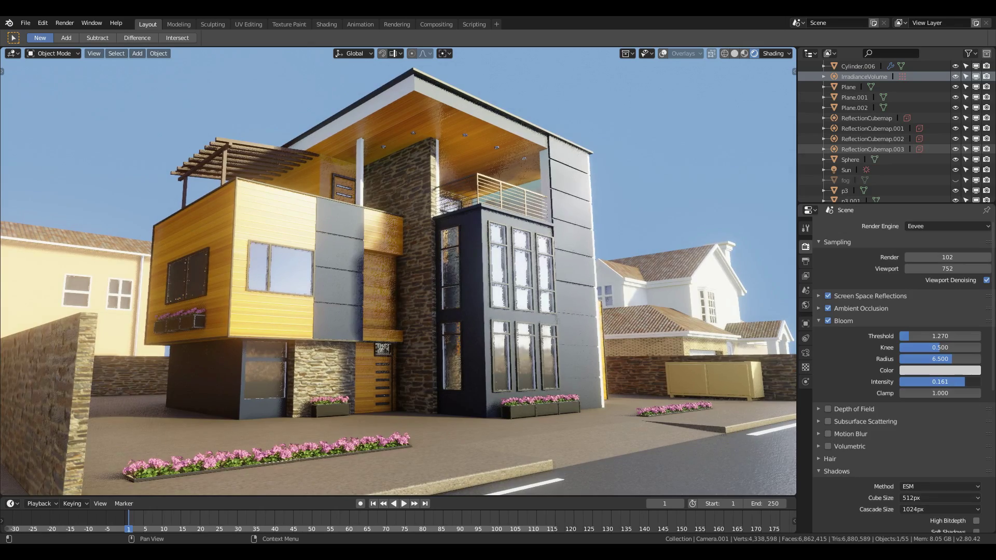
Step: Set the trace precision of the Screen Space Reflections to 0.250
key("shift+grave")
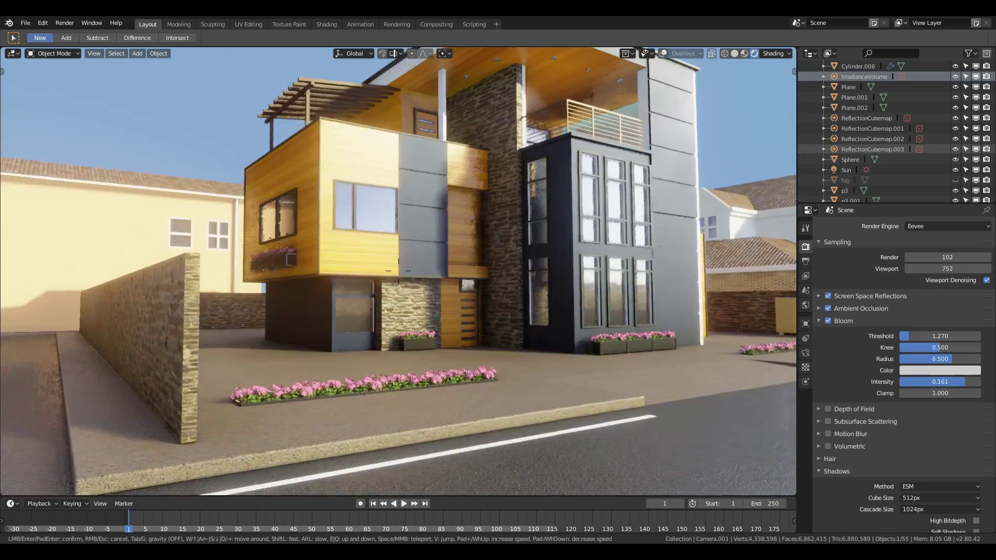
key("w")
key("e")
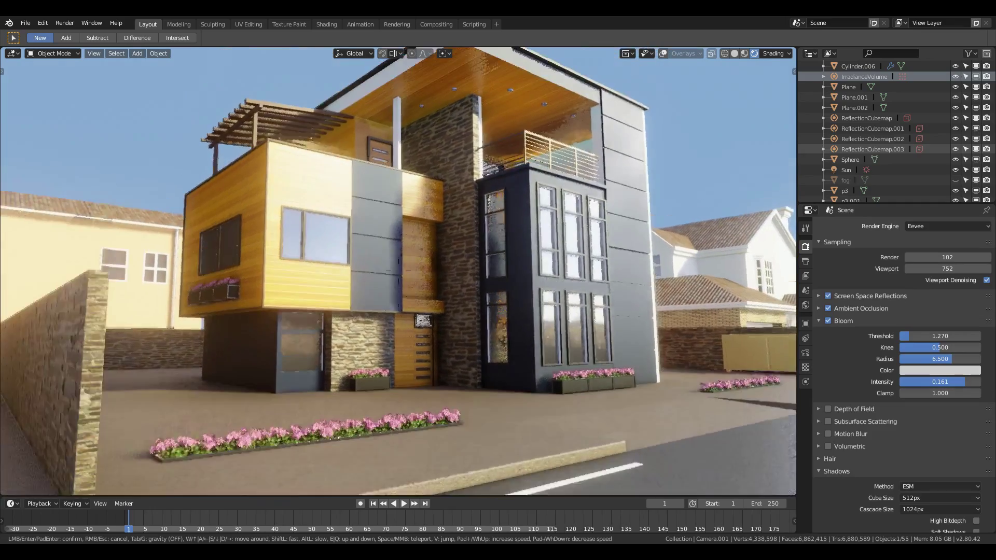
key("d")
left_click(408, 275)
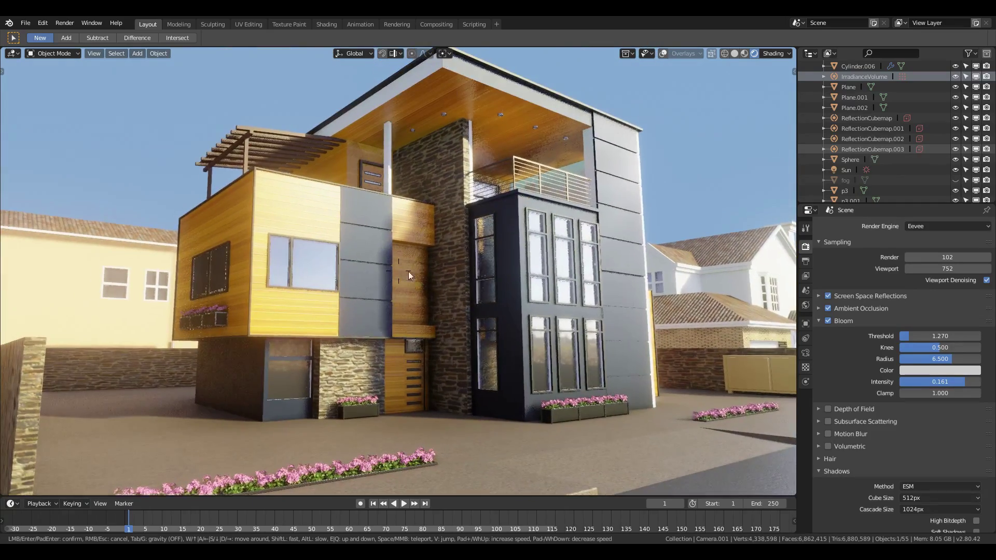
left_click(819, 296)
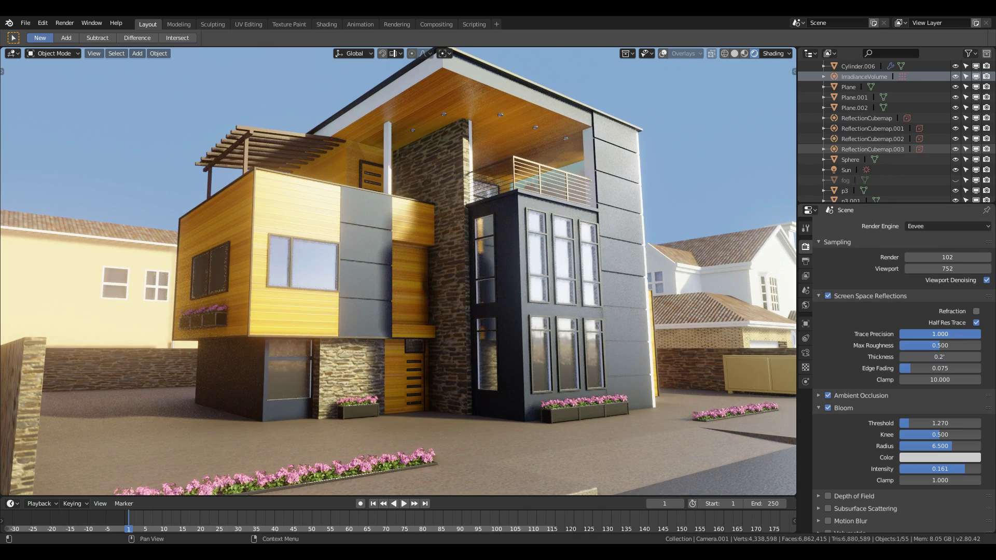
mouse_move(975, 334)
left_mouse_down()
mouse_move(918, 334)
mouse_move(960, 357)
mouse_move(940, 357)
left_mouse_up()
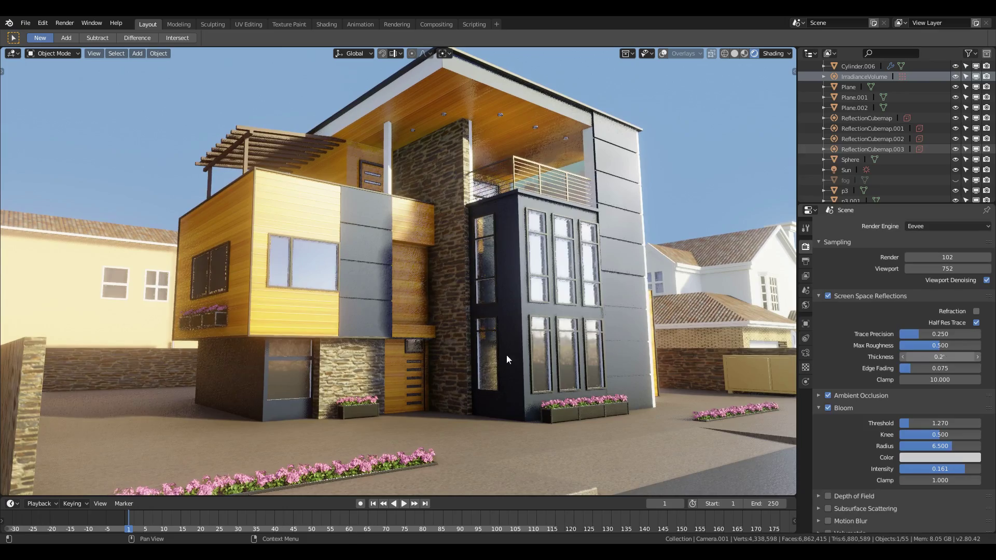
Step: Walk the view around the house front to examine the reflections and bloom on the facade, windows and driveway
key("shift+grave")
key("w")
key("s")
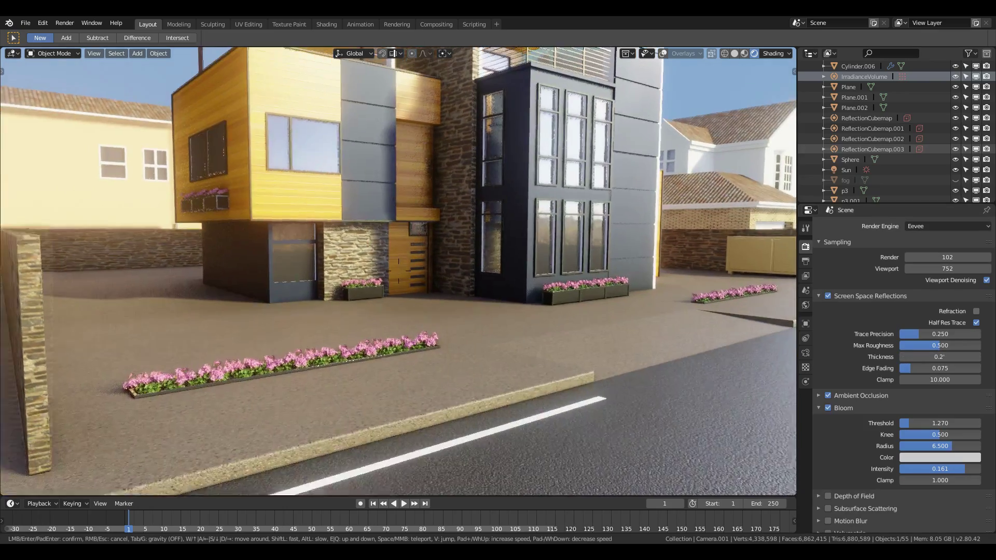
key("w")
key("s")
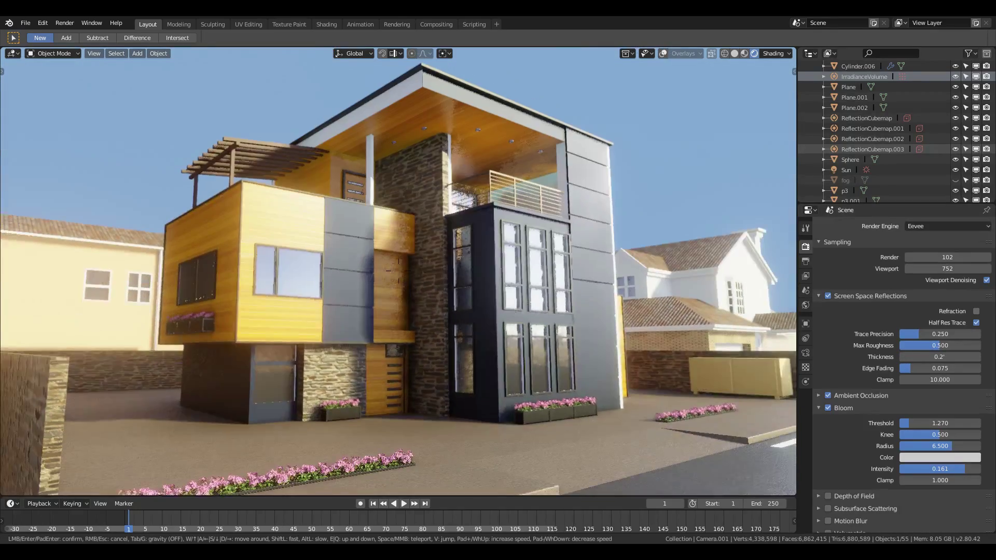
left_click(398, 271)
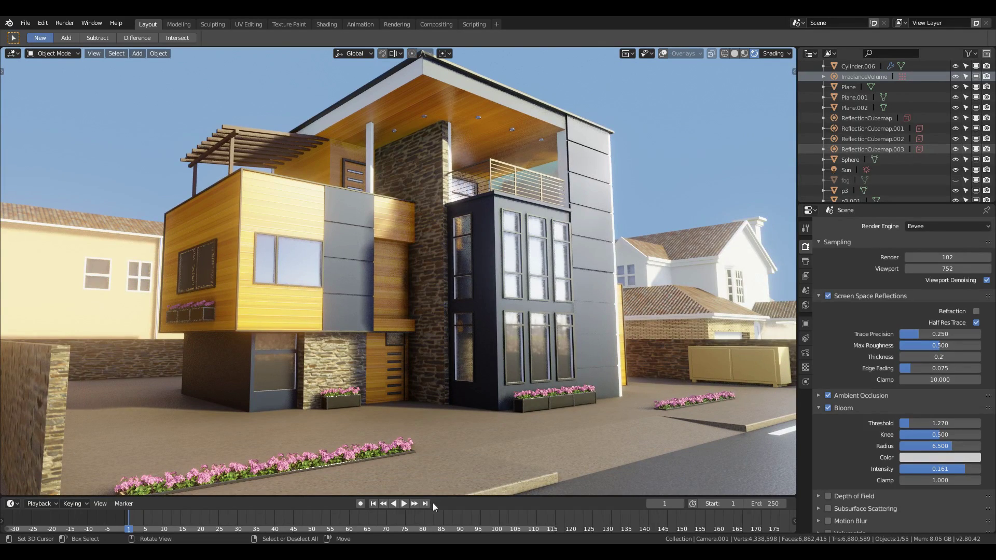